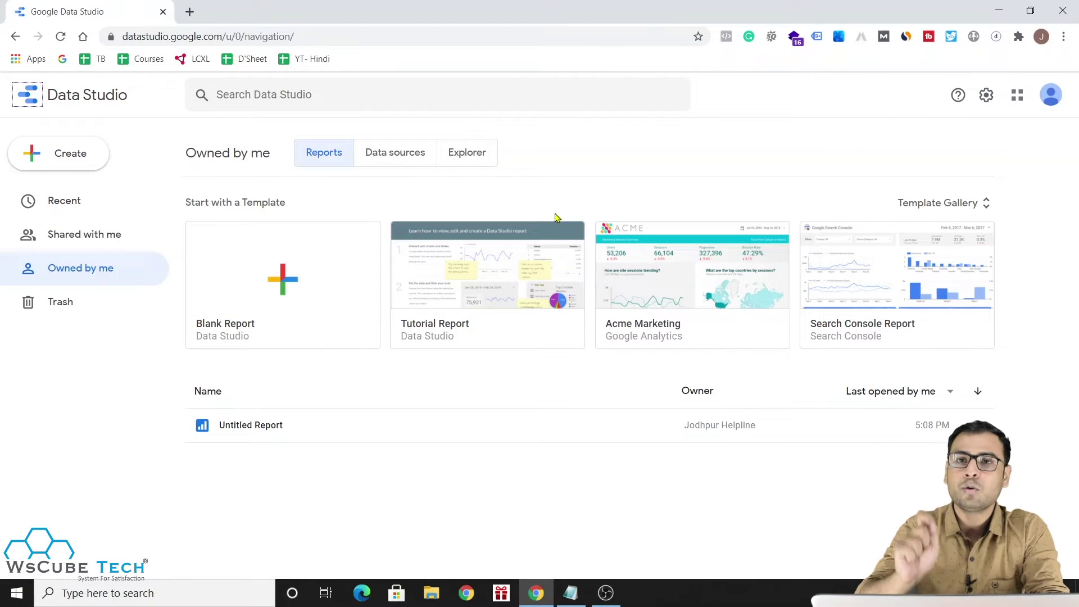
Step: Start a new blank report from the Create menu
click(57, 153)
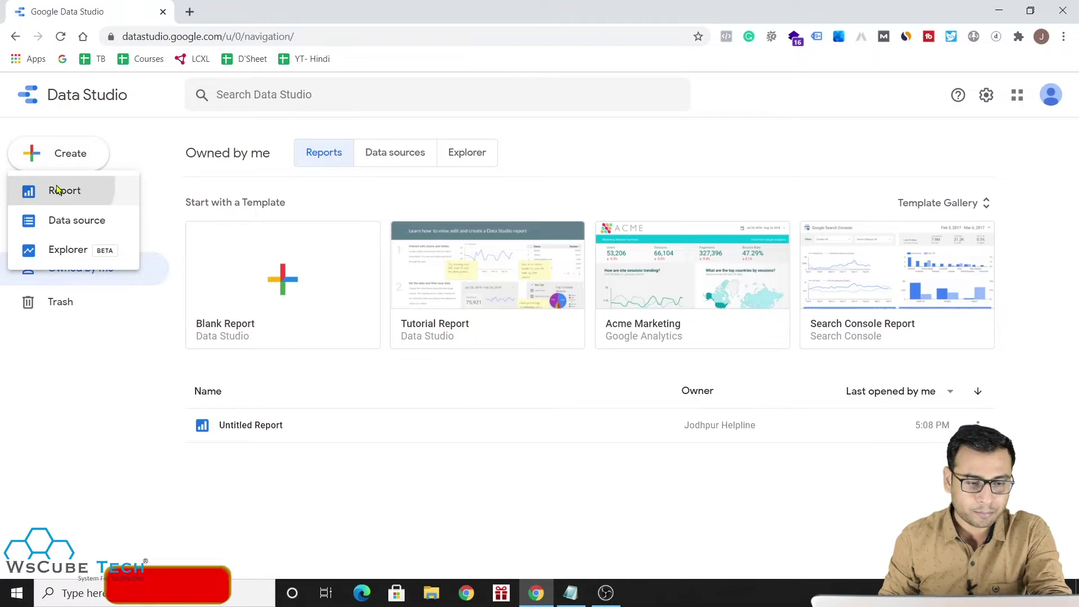
click(64, 179)
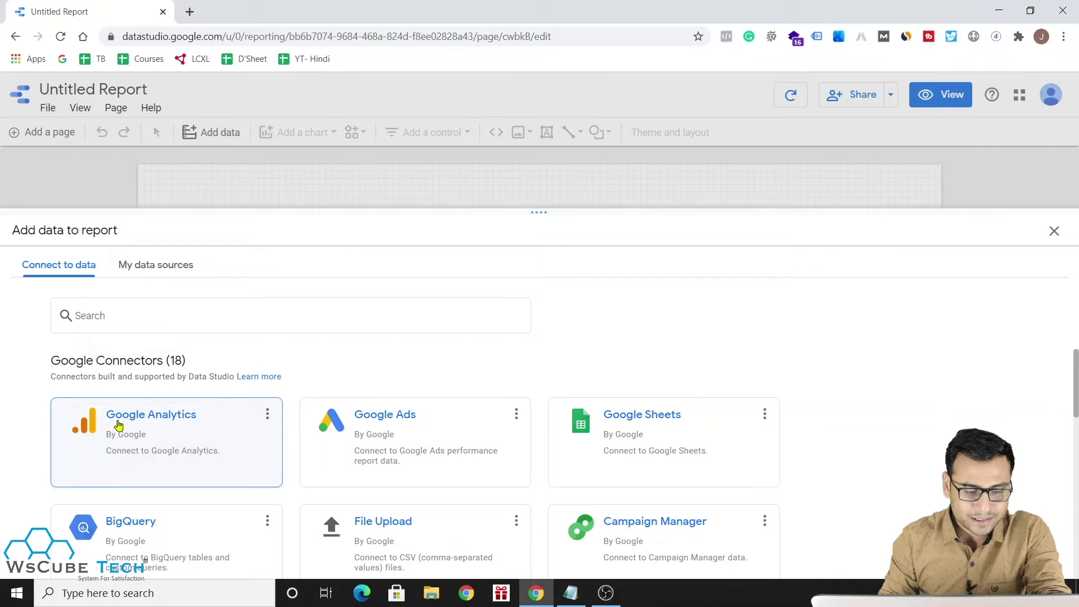
Step: Choose the Google Analytics connector with the WsCube Tech account and WsCube Tech property
click(179, 381)
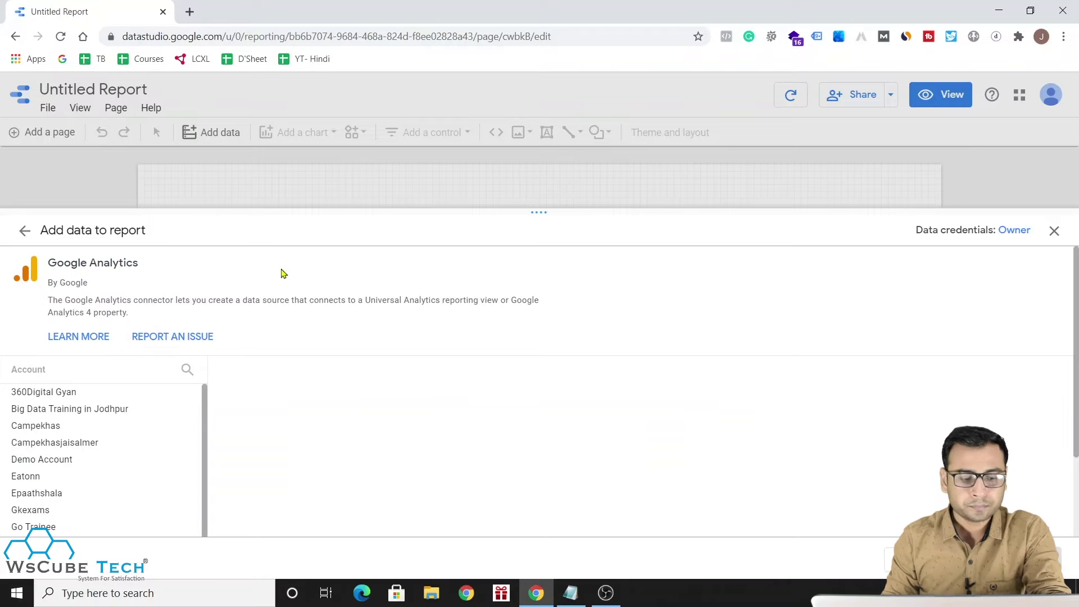
scroll(93, 490, down, 1)
scroll(93, 490, down, 1)
scroll(93, 490, down, 1)
scroll(93, 490, down, 2)
scroll(93, 490, down, 1)
scroll(93, 490, down, 1)
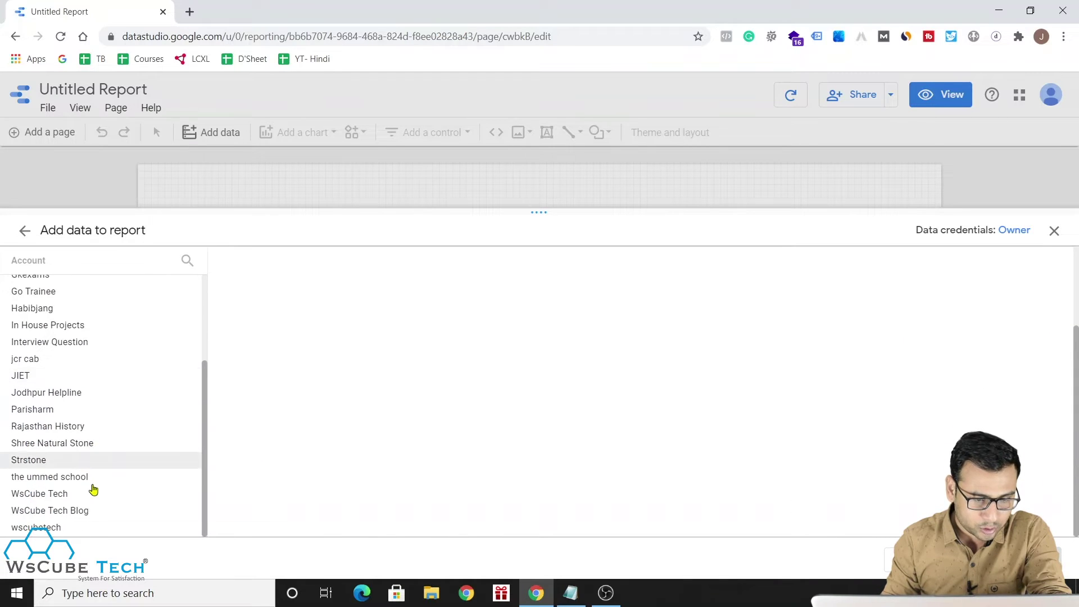
click(92, 493)
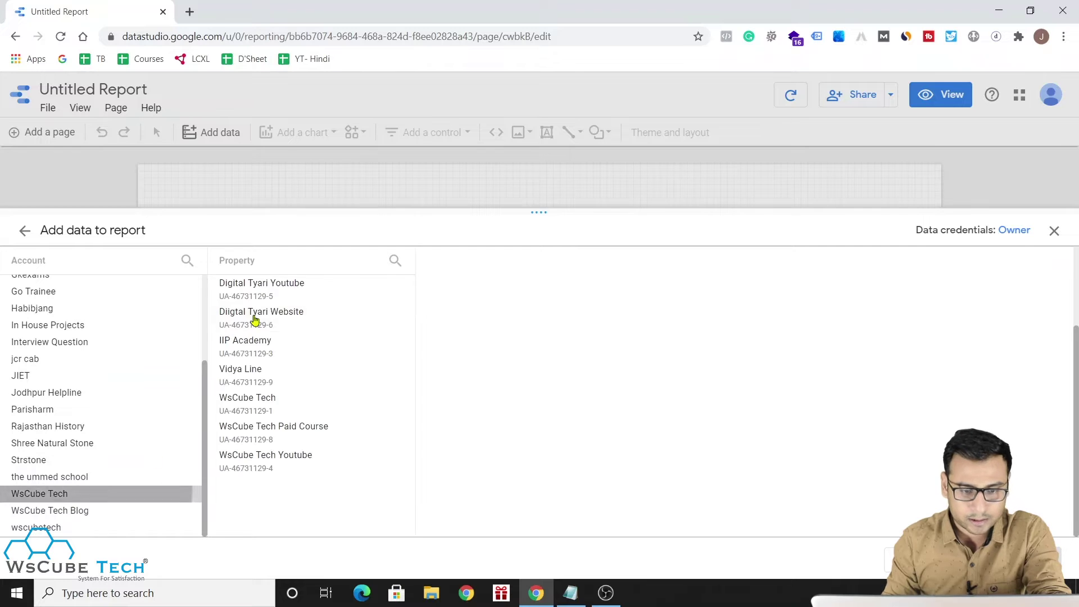
click(284, 402)
Step: Select the All Web Site Data view, then delete the default New Users table
click(502, 286)
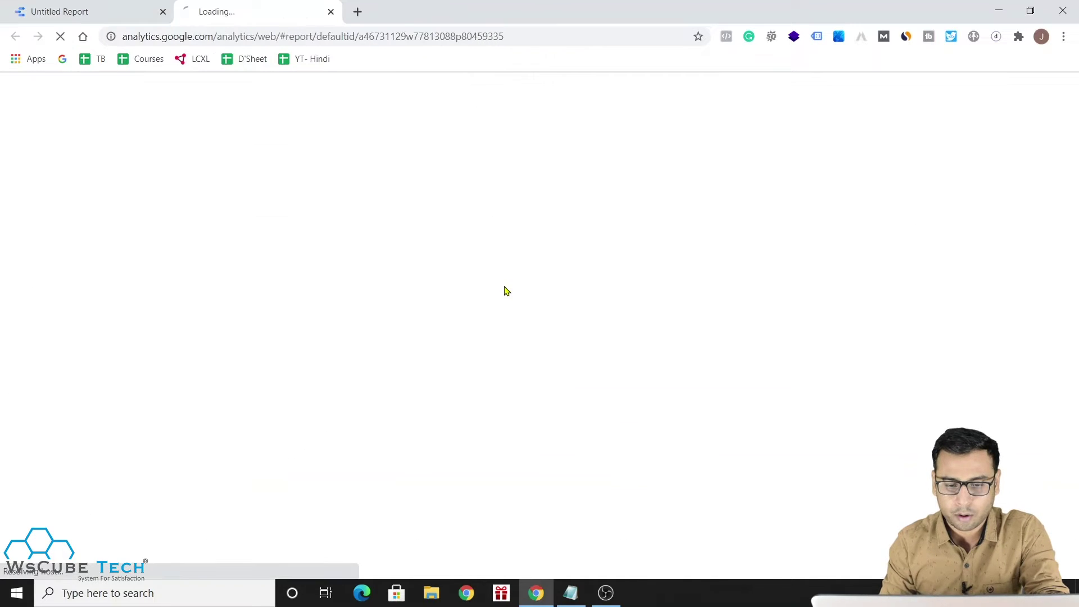
click(331, 13)
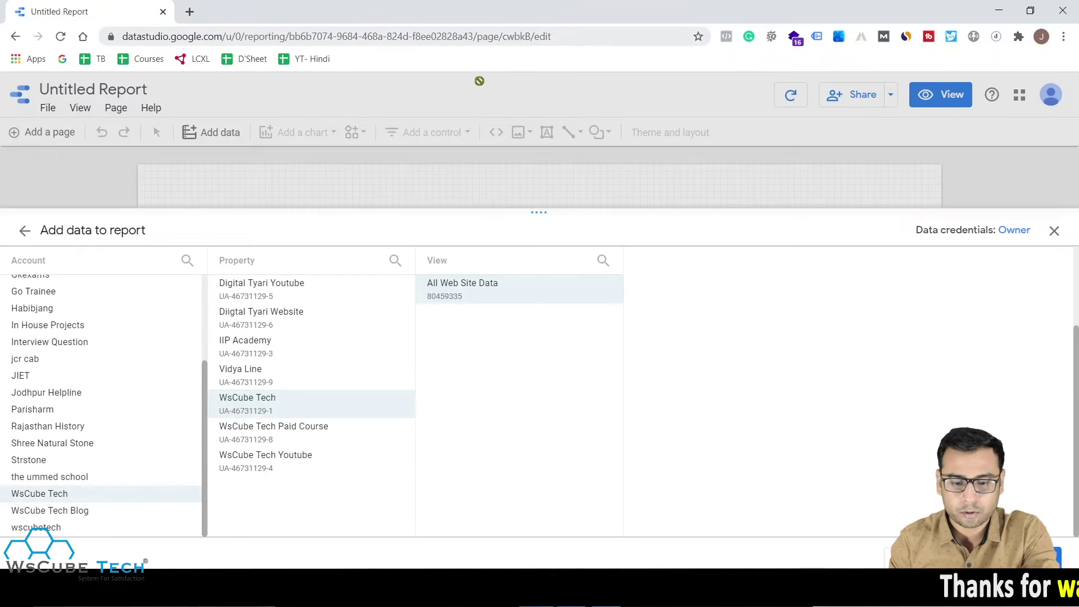
click(459, 292)
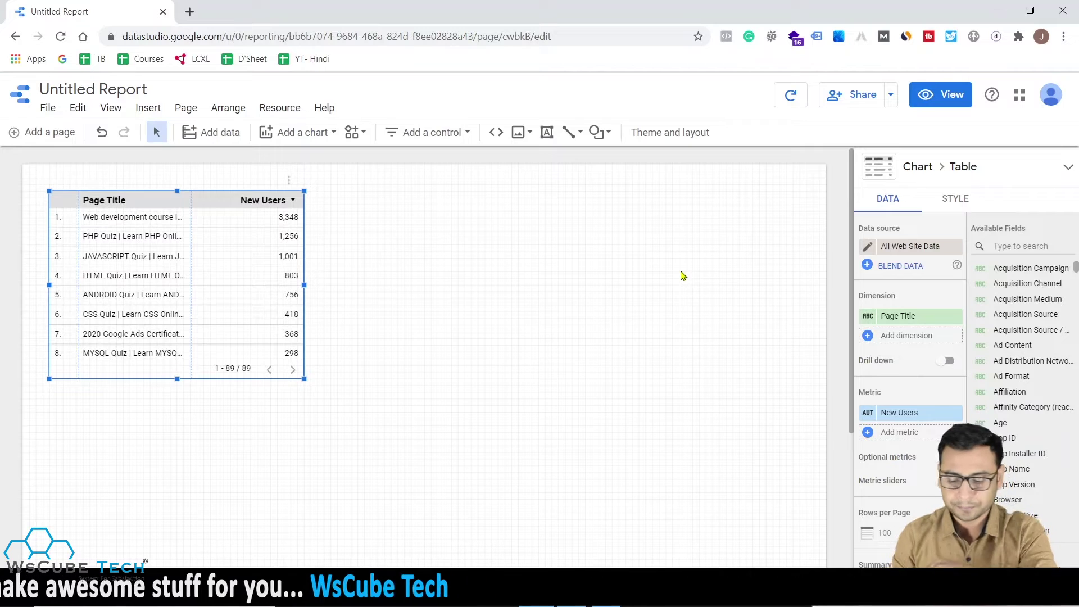
key(Delete)
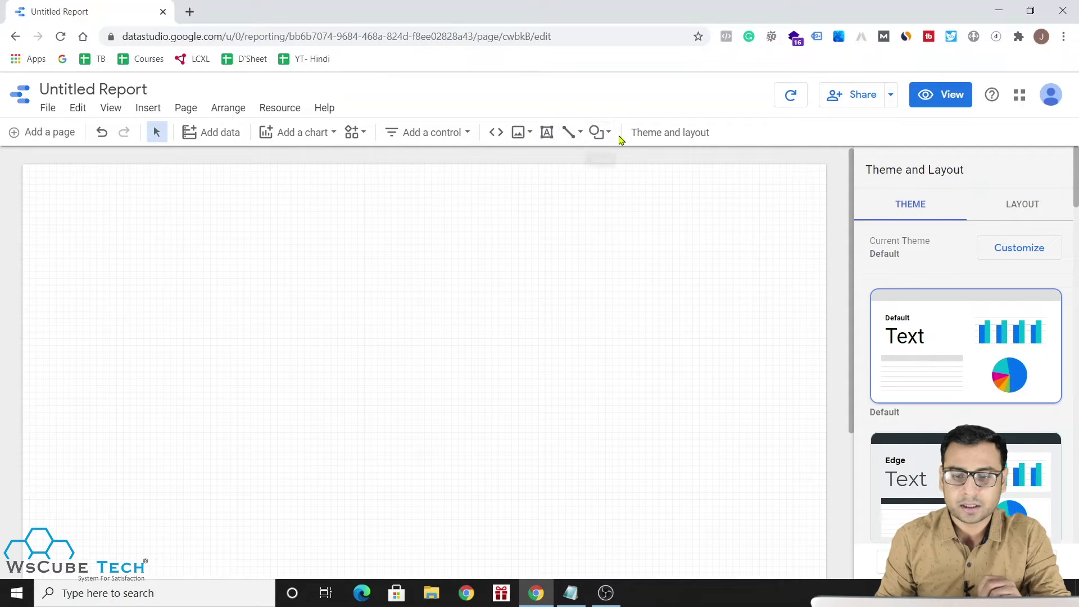
Step: Draw a grey header rectangle across the top of the page
click(599, 133)
click(614, 162)
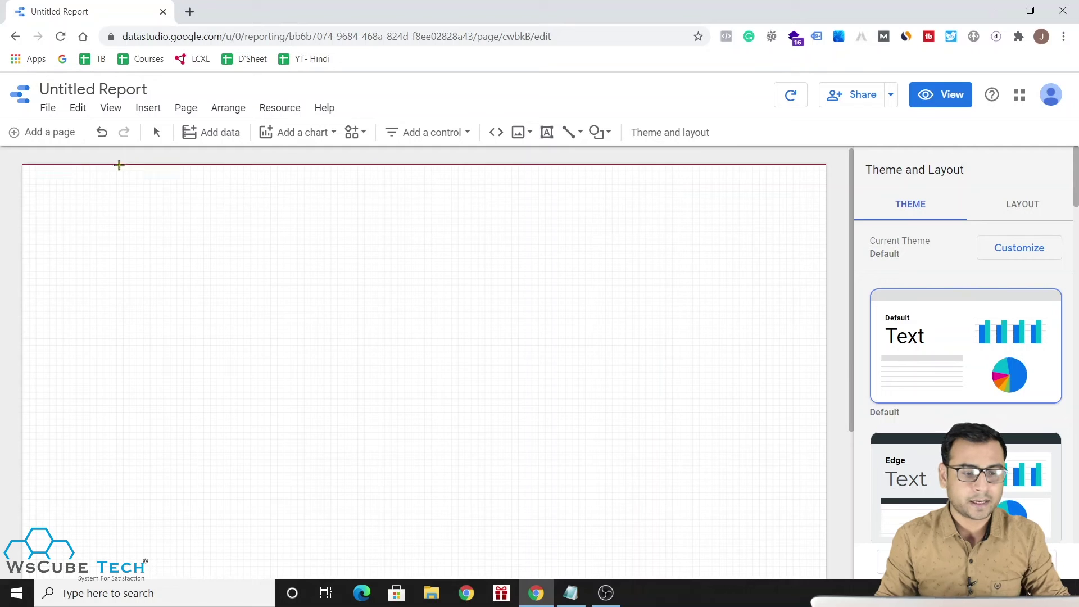
drag(28, 175, 490, 223)
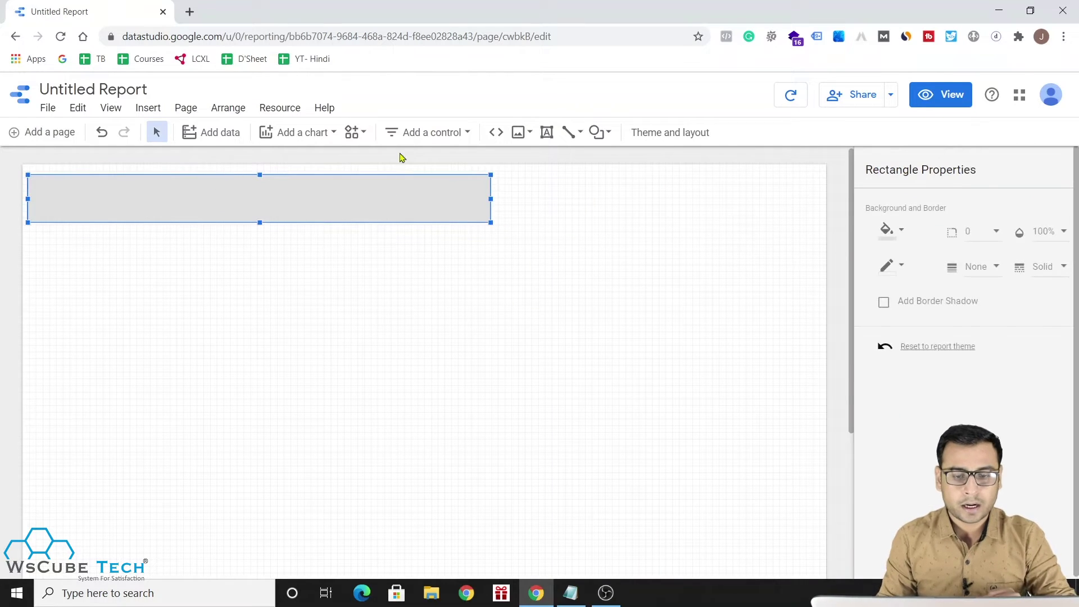
Step: Add a text box on the banner reading 'GOOGLE ANALYTICS - BASIC REPORT - PROJECTX'
click(546, 132)
click(89, 192)
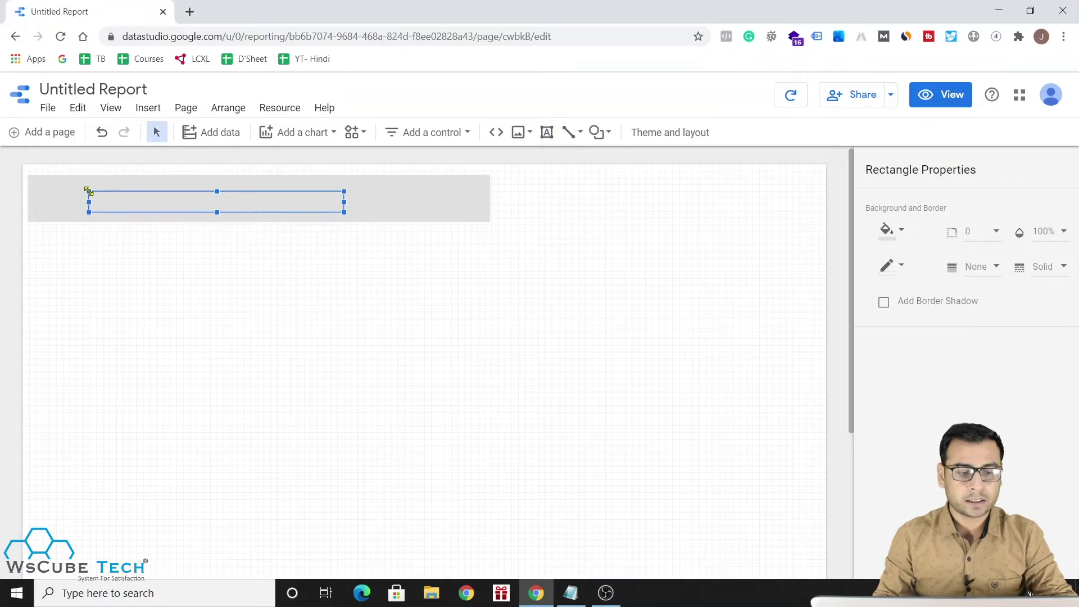
text(Google Analtu)
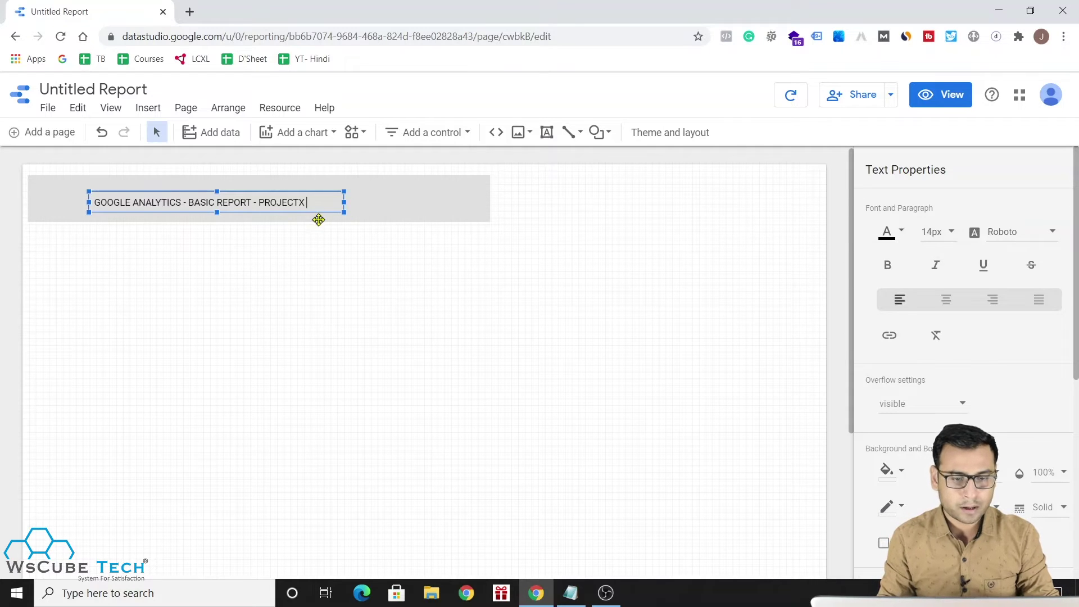
Step: Change PROJECTX in the title to WSCUBE TECH and set the title to 30px
drag(257, 201, 310, 202)
text(WSCUBETECH)
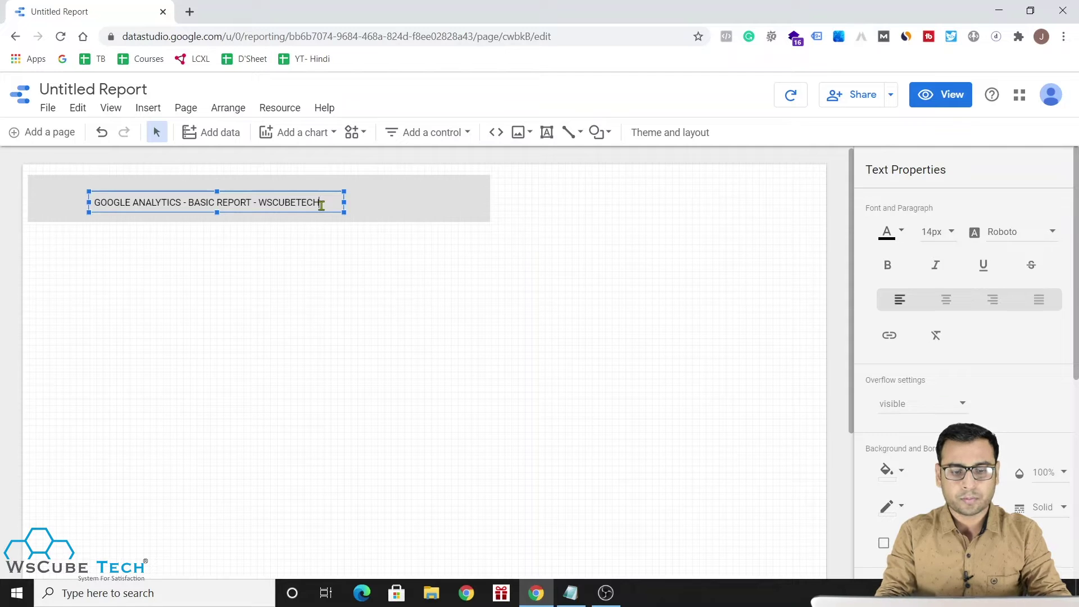
key(Left)
key(Left)
key(Left)
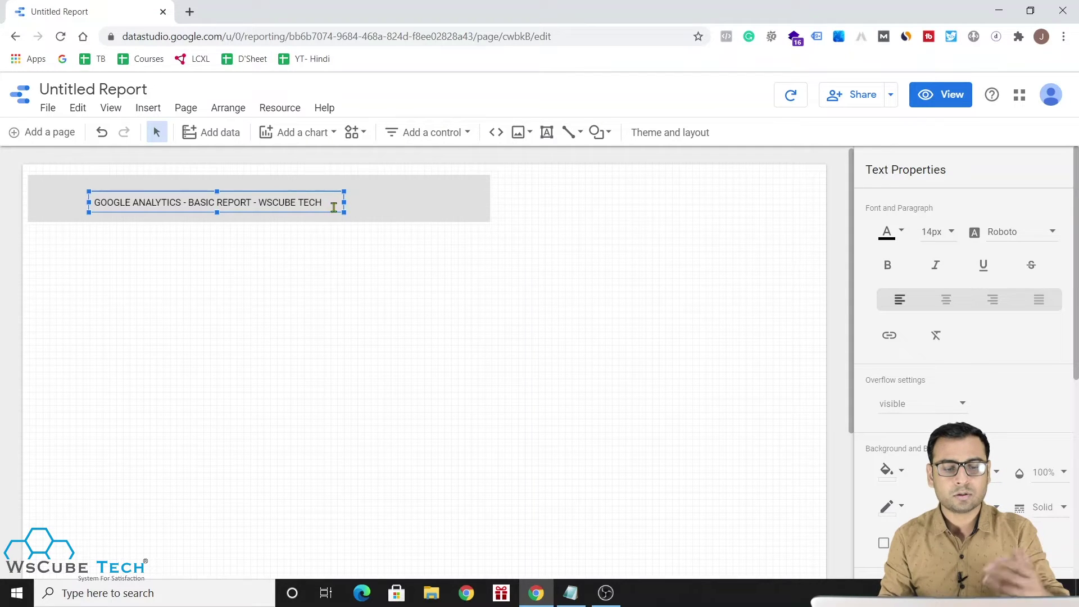
click(932, 233)
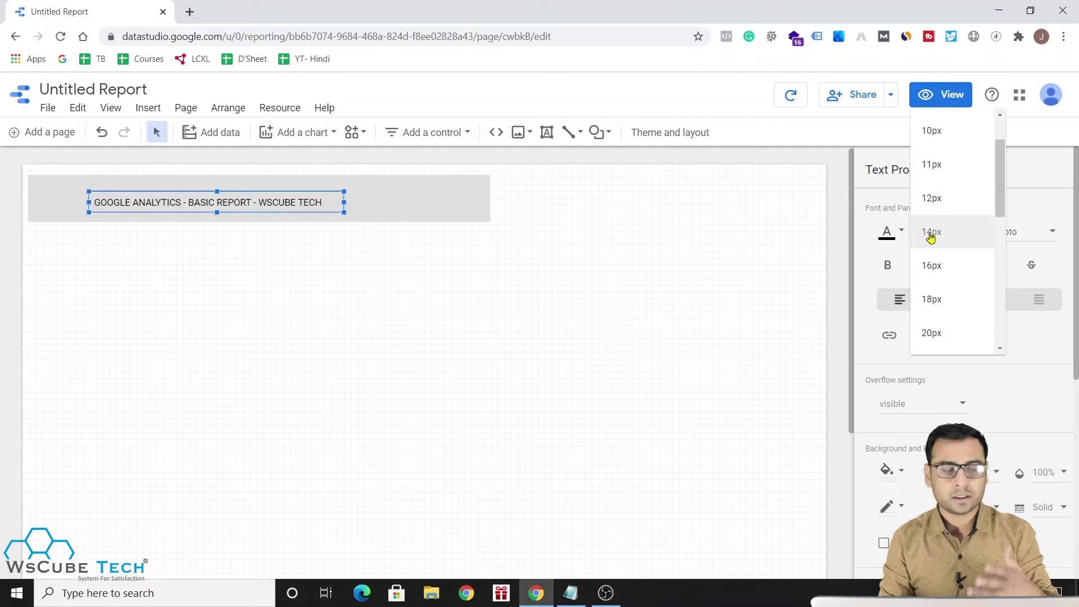
scroll(943, 293, down, 3)
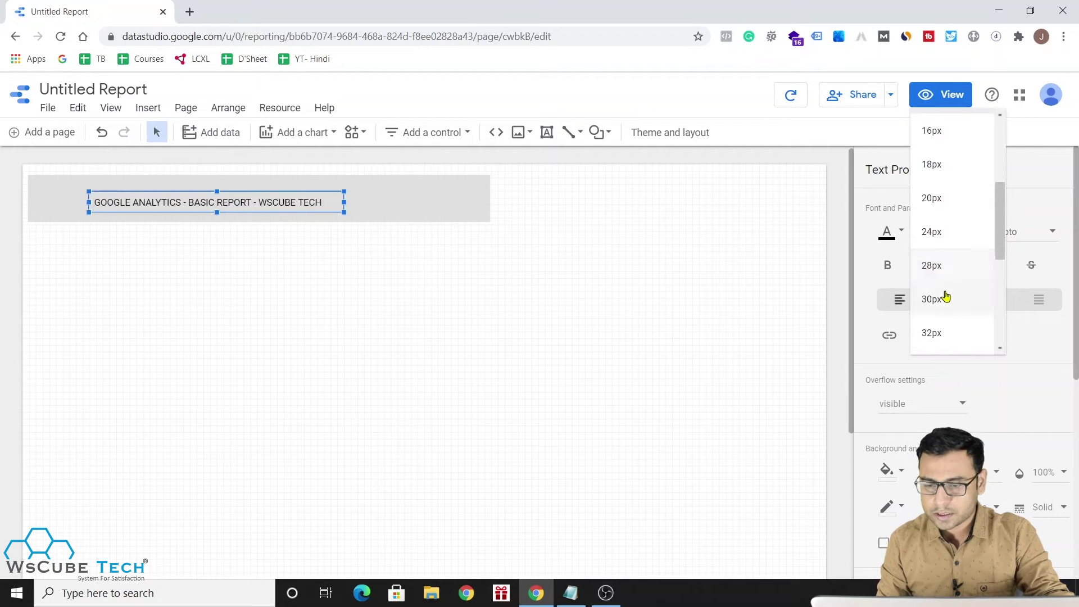
click(938, 299)
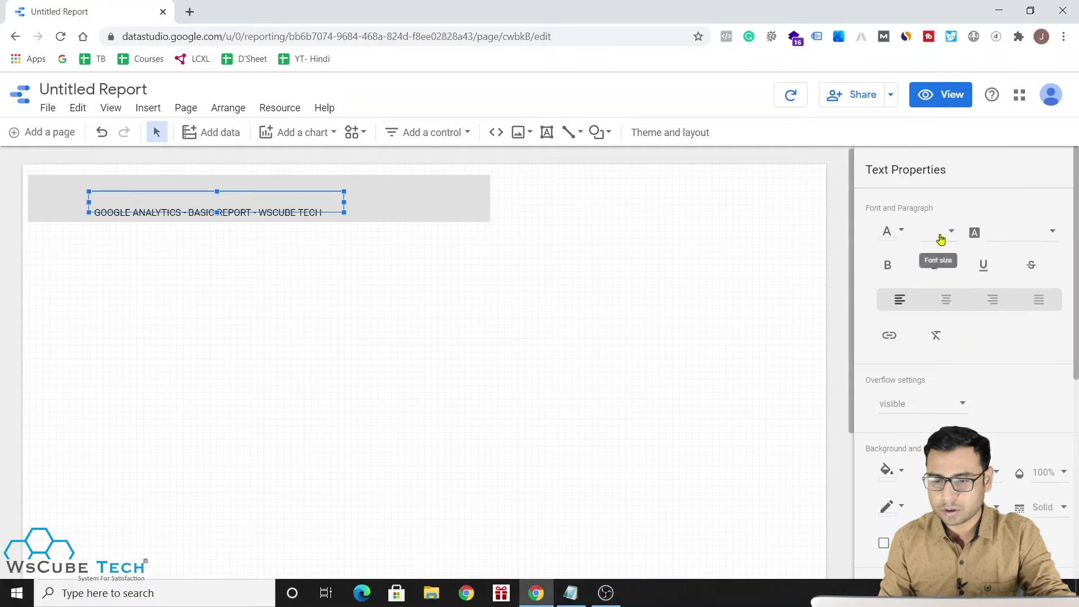
click(935, 237)
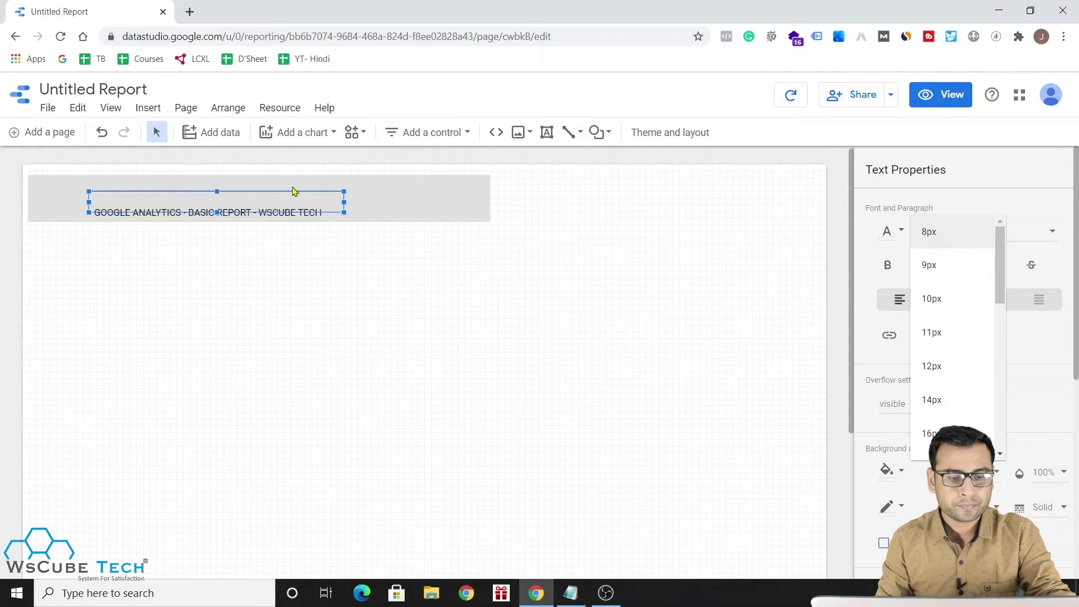
click(268, 214)
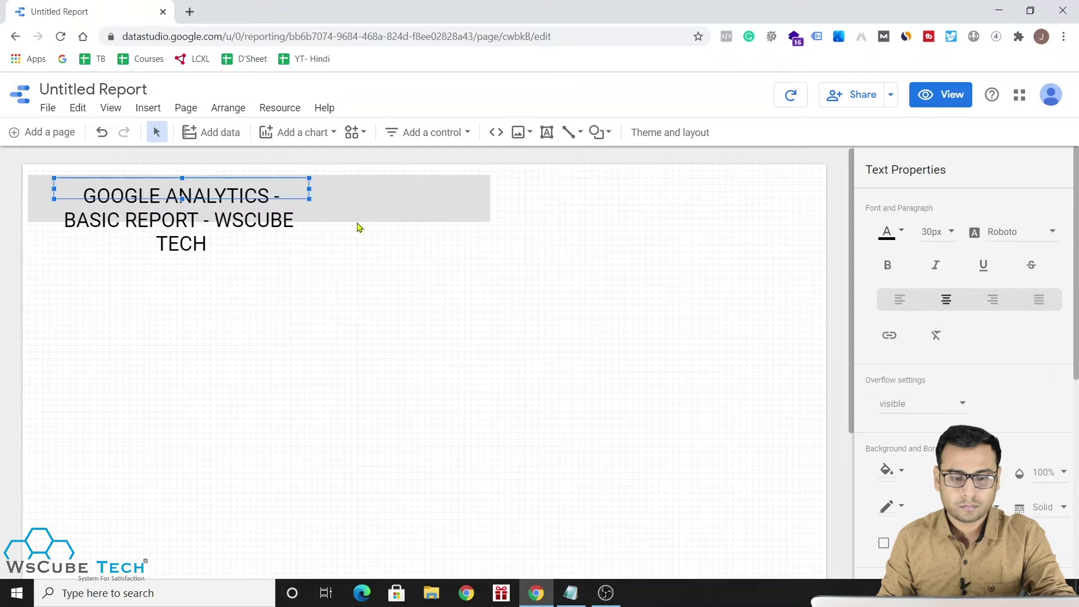
Step: Widen the title text box across the banner and reselect its text
click(240, 216)
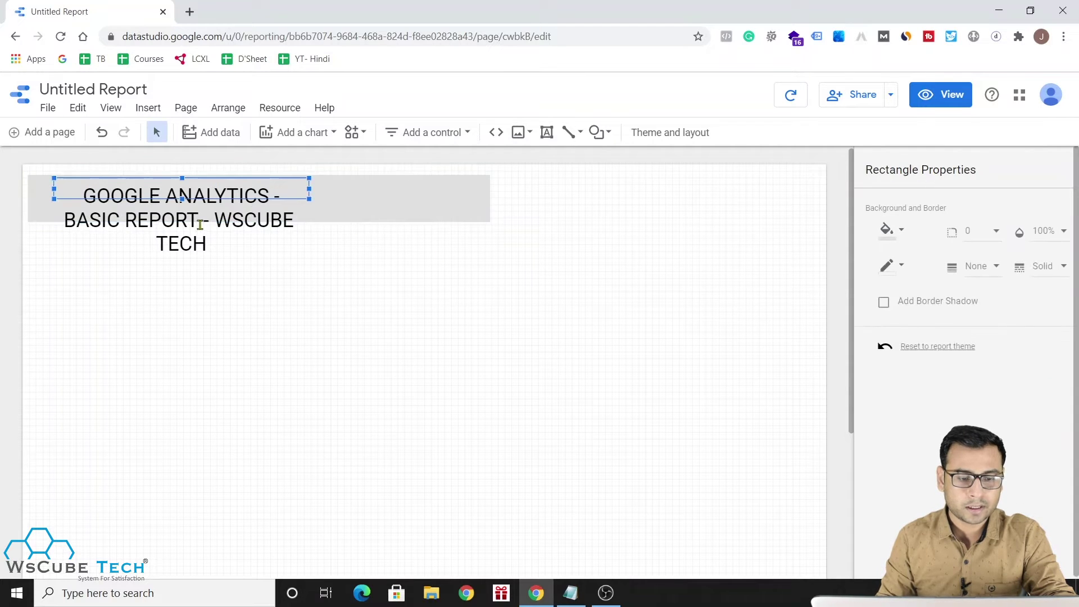
click(183, 250)
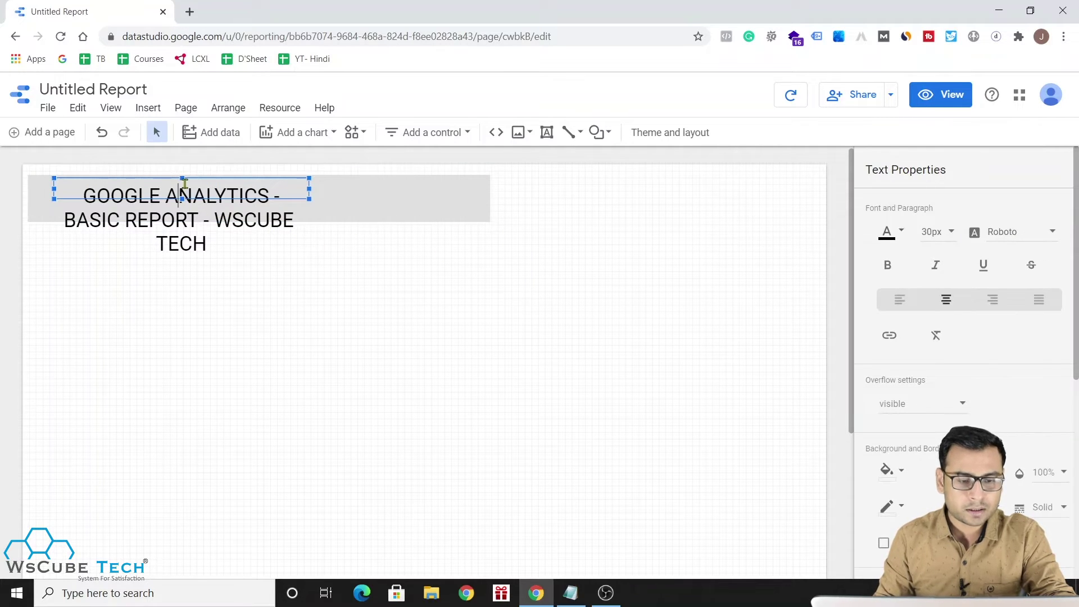
drag(305, 189, 506, 189)
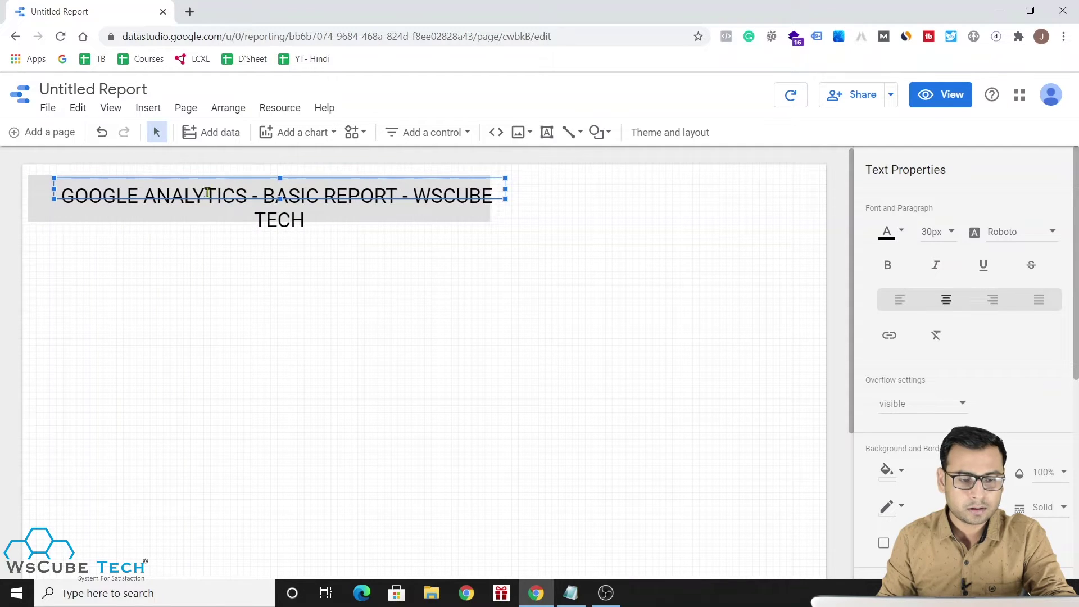
key(ctrl+a)
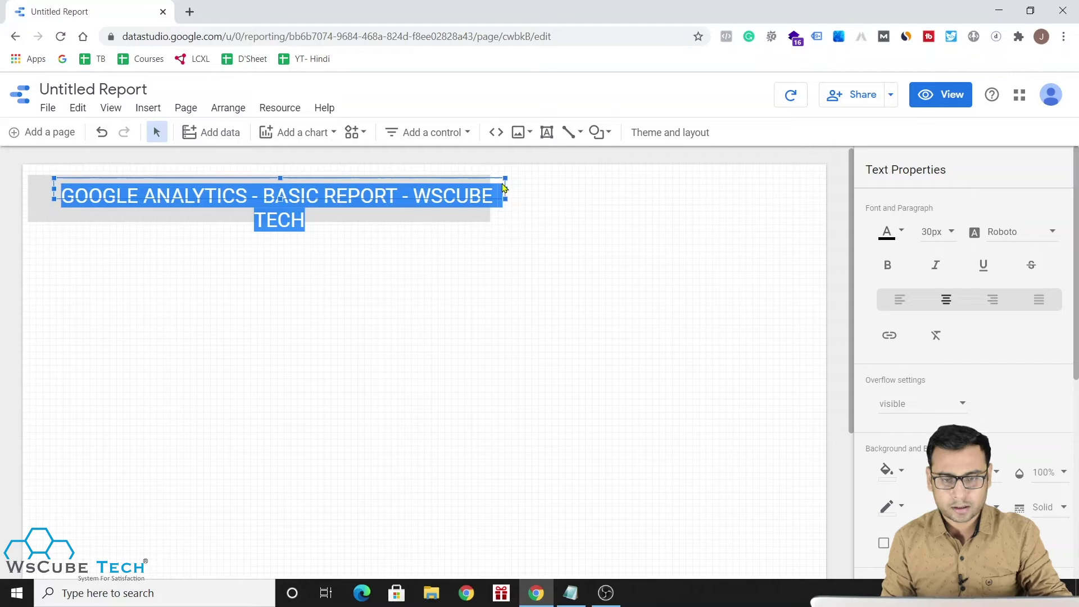
click(471, 221)
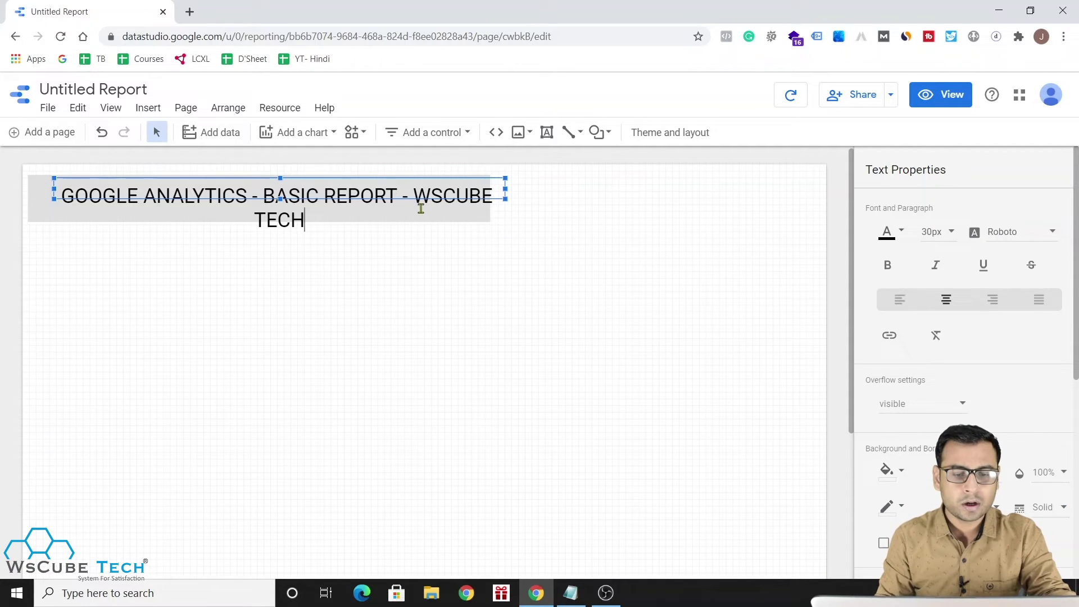
click(396, 195)
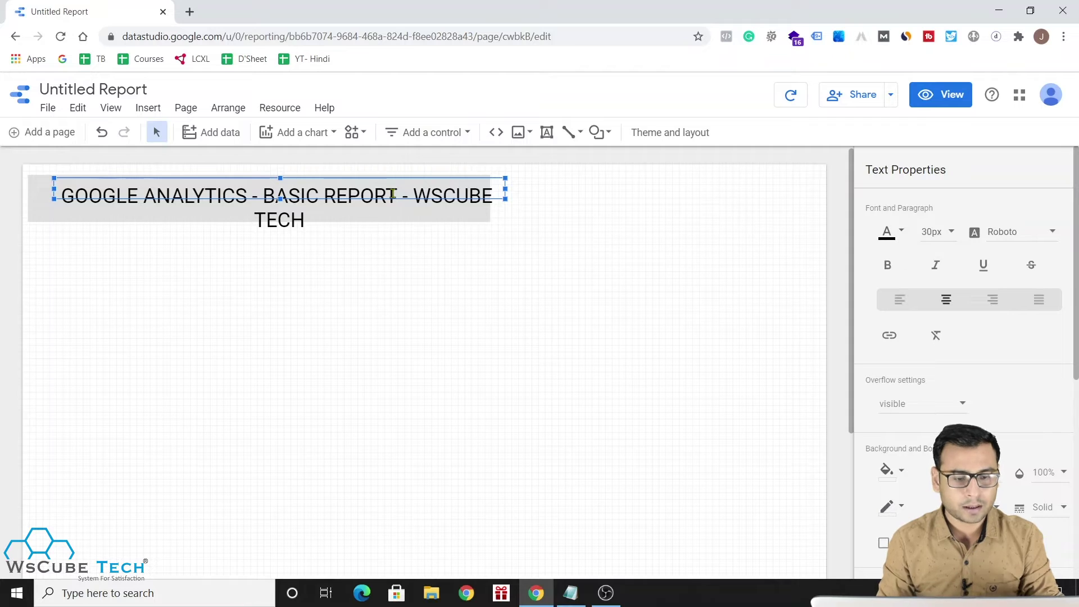
key(ctrl+a)
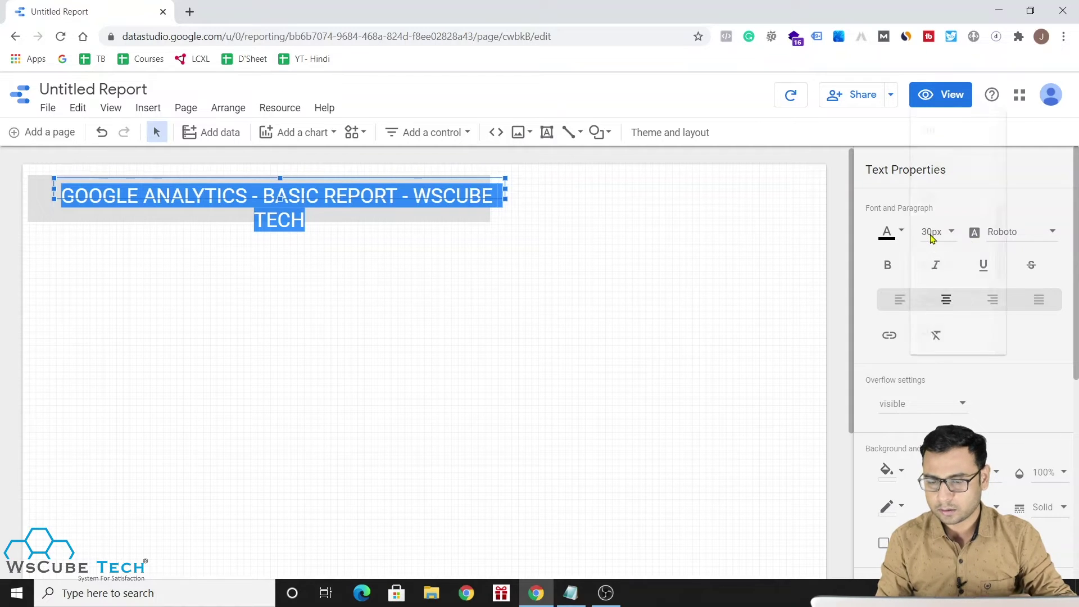
Step: Shrink the title to 24px on one line and move it to the banner's left edge
click(931, 231)
scroll(935, 279, up, 2)
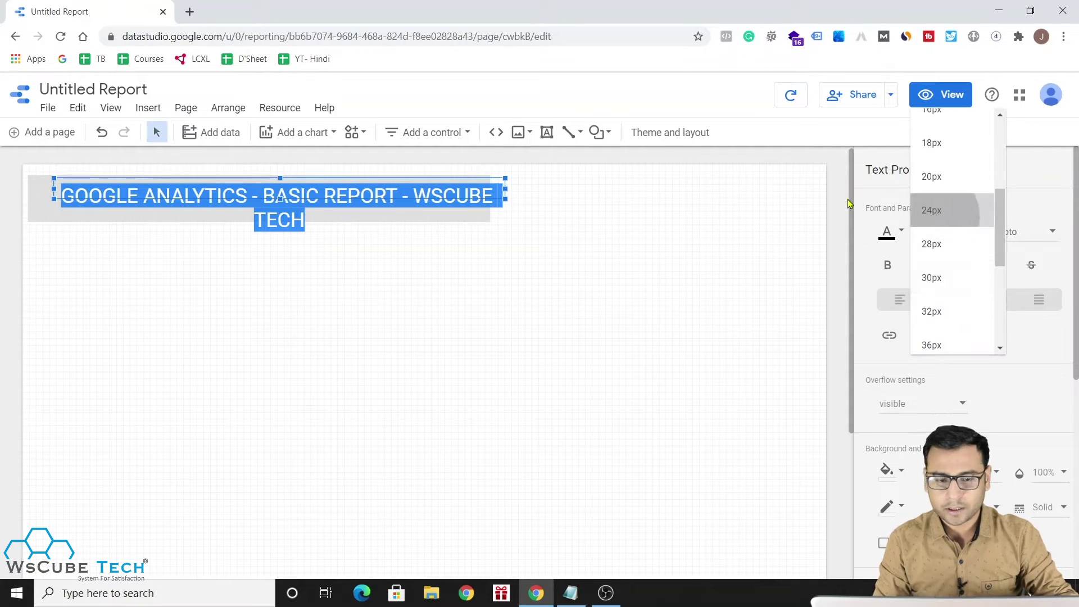
click(933, 222)
drag(368, 178, 344, 190)
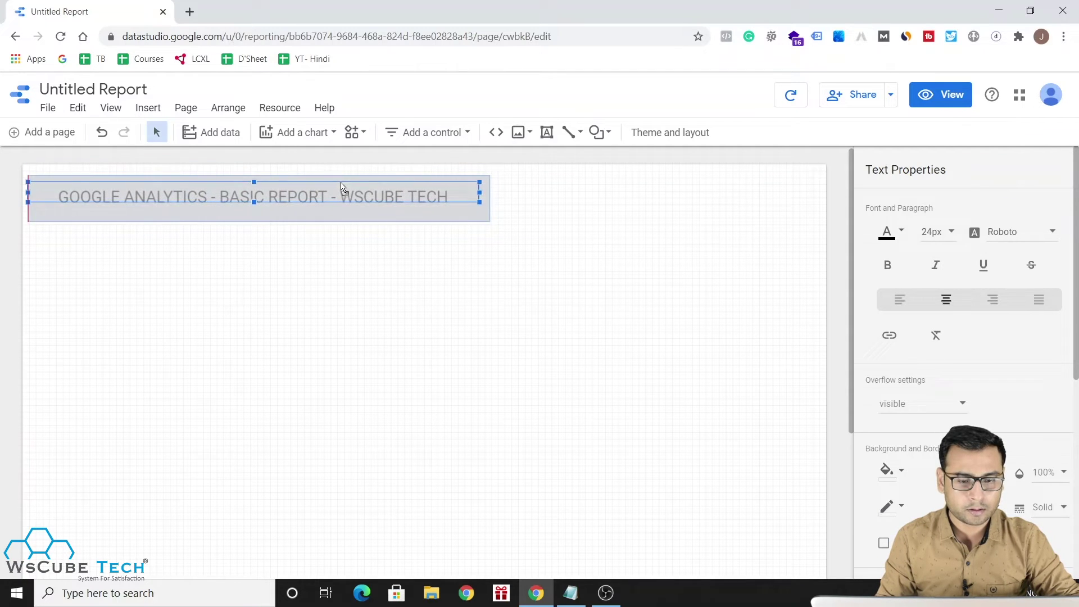
click(489, 219)
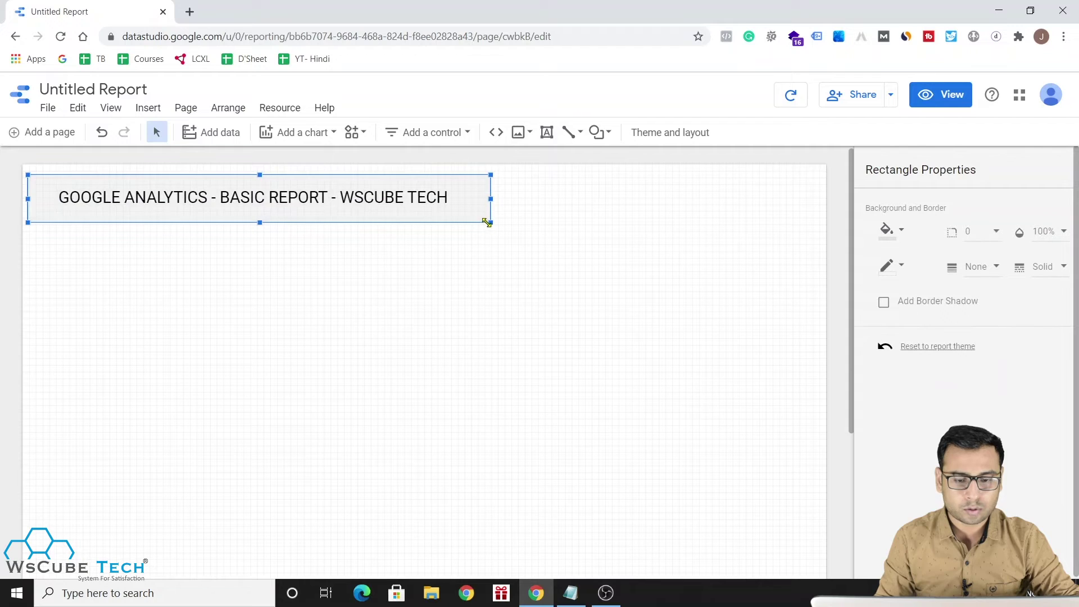
Step: Fit the banner rectangle around the title text and fill it light blue
drag(489, 223, 466, 214)
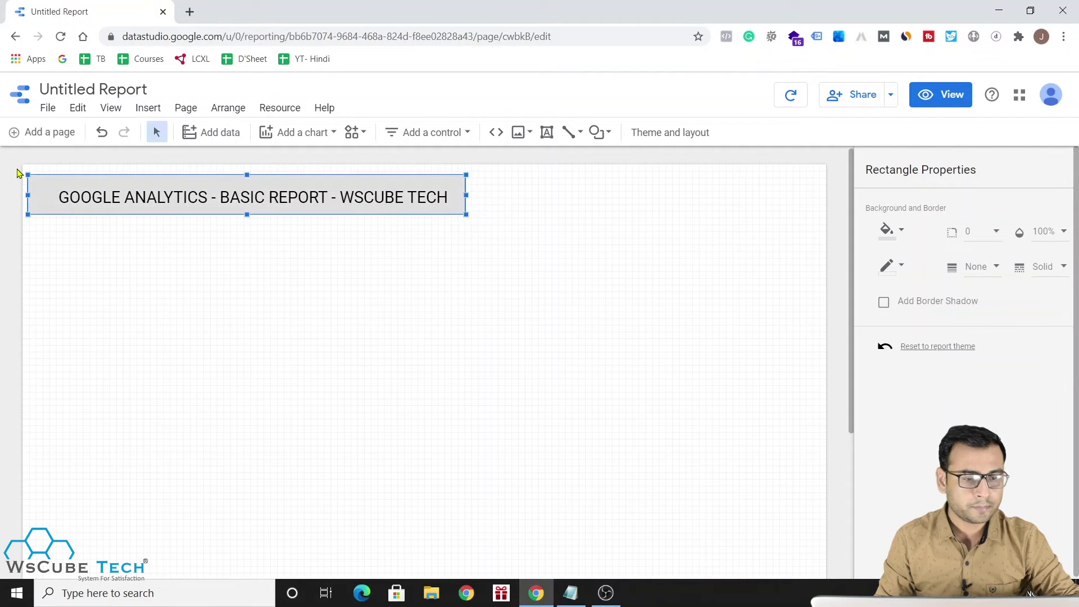
drag(28, 170, 46, 174)
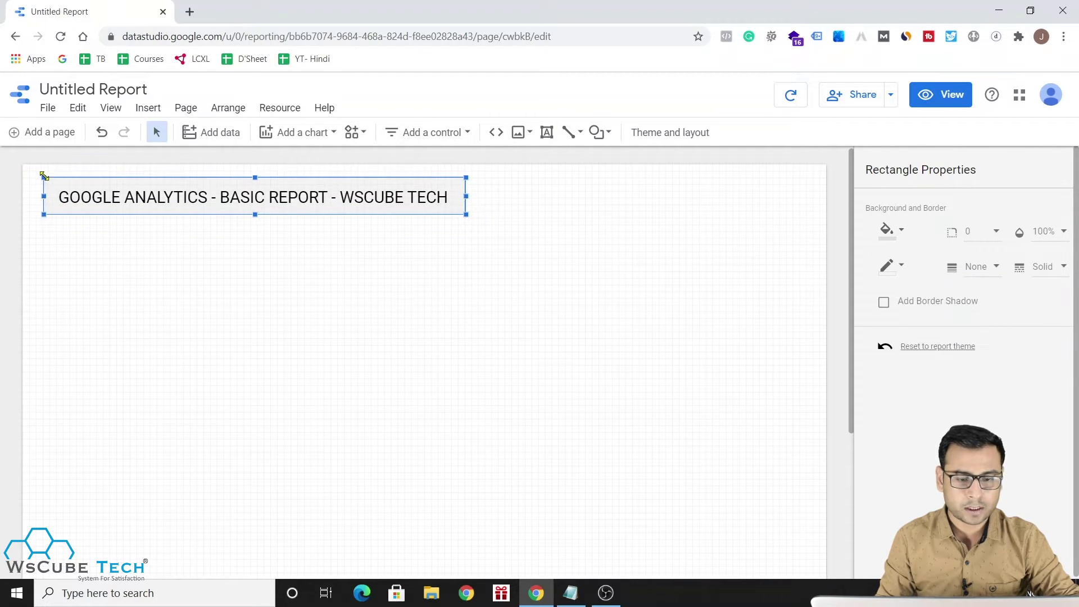
click(172, 197)
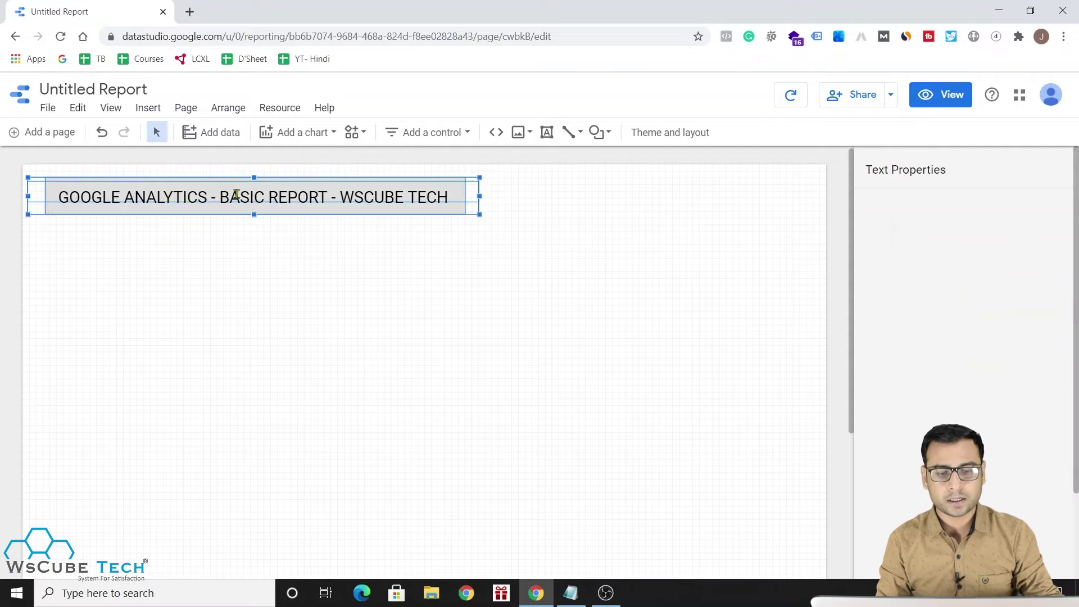
drag(285, 229, 406, 217)
click(470, 204)
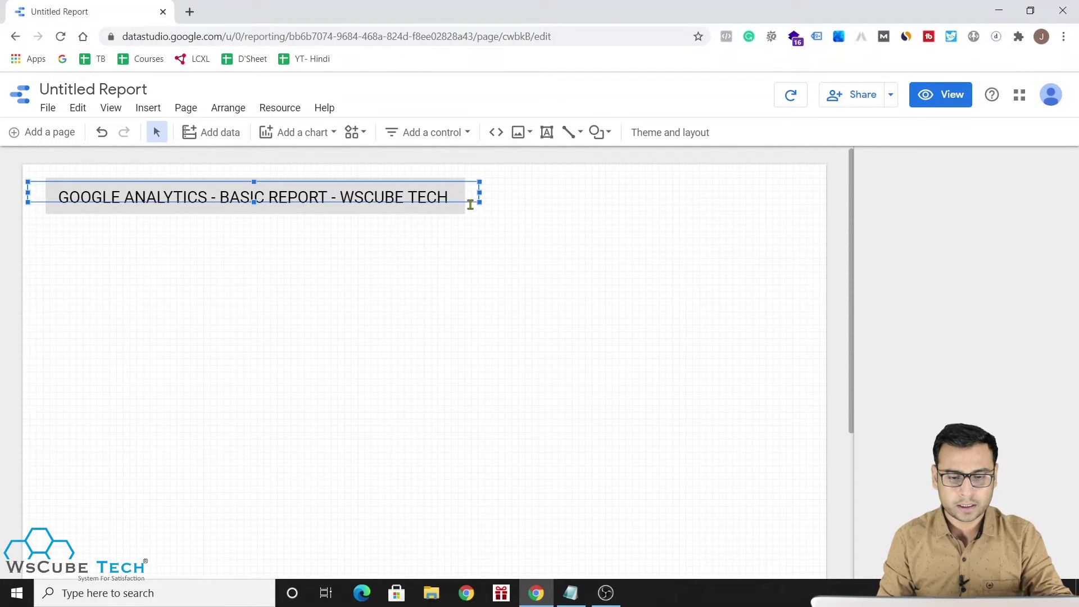
click(453, 209)
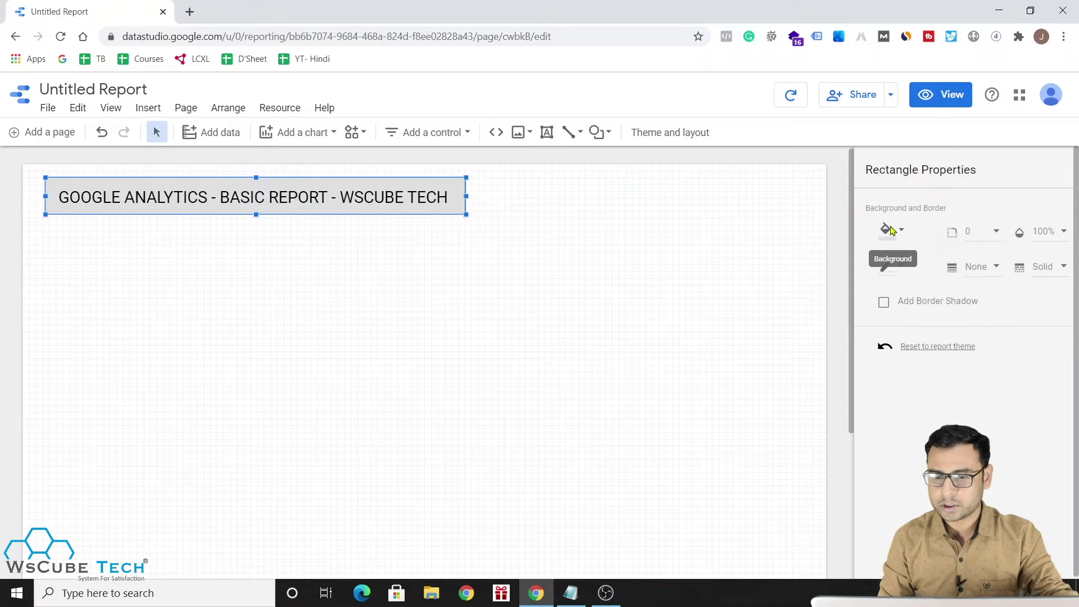
click(887, 229)
click(1000, 374)
Step: Make the title text white
click(477, 313)
key(ctrl+a)
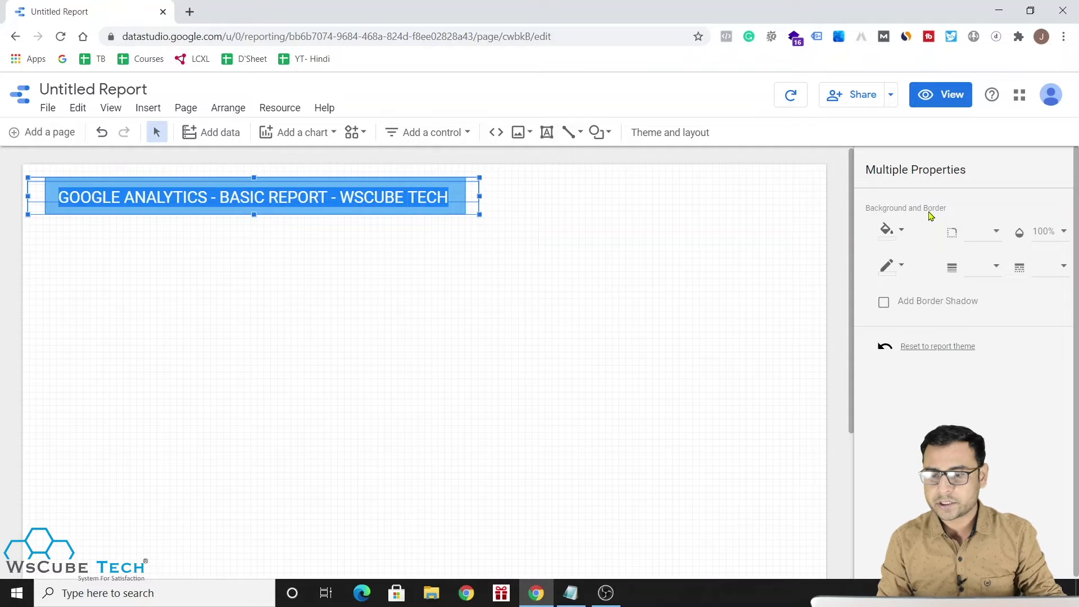
click(370, 191)
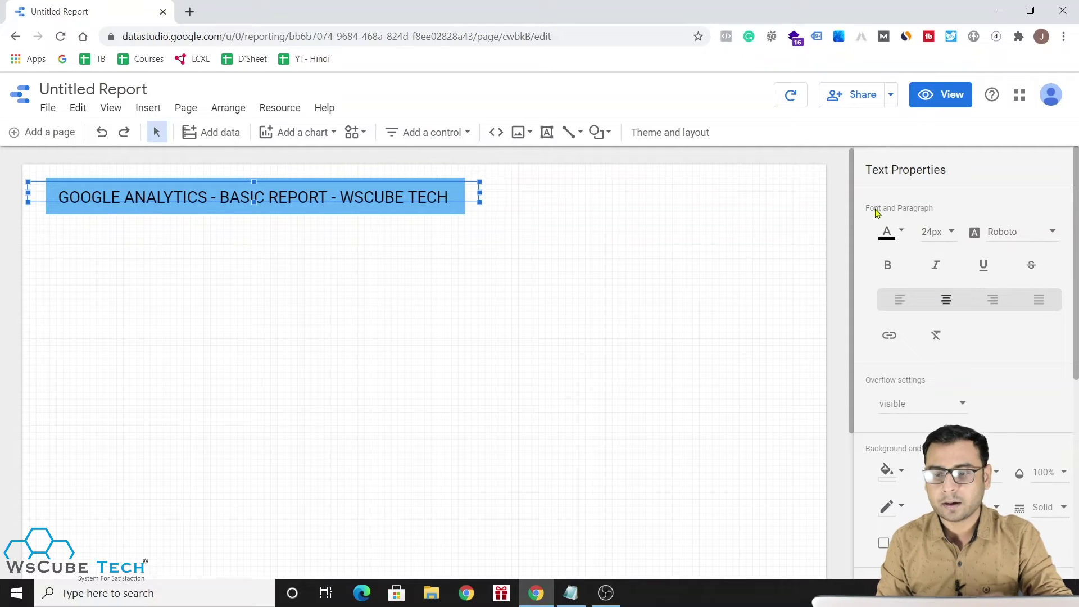
click(887, 232)
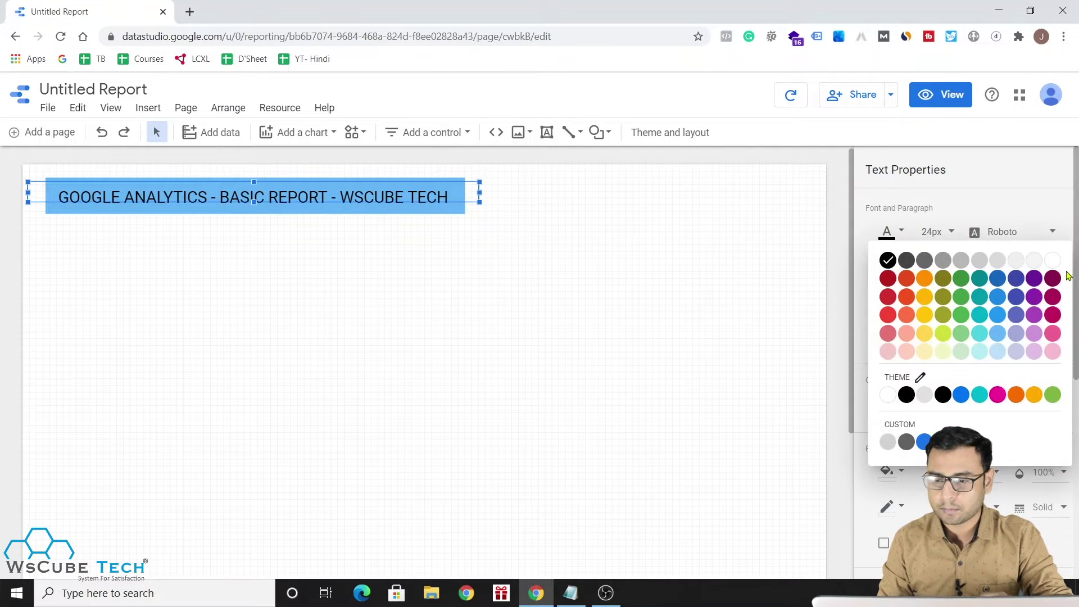
click(1052, 260)
click(475, 308)
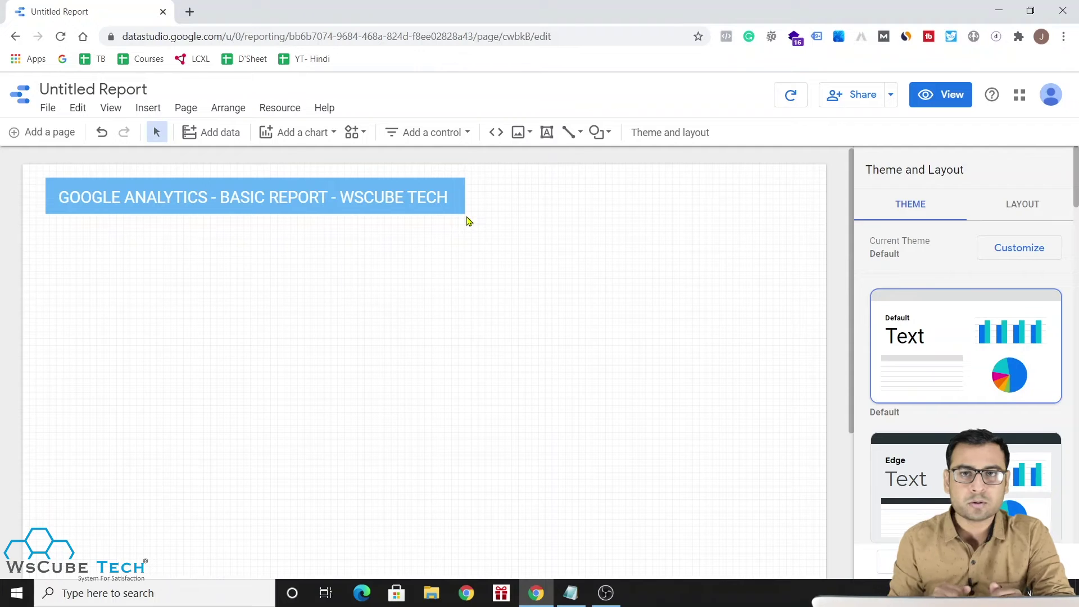
Step: In the Notepad metrics notes, append 'Scorecards' to the Users line
click(570, 592)
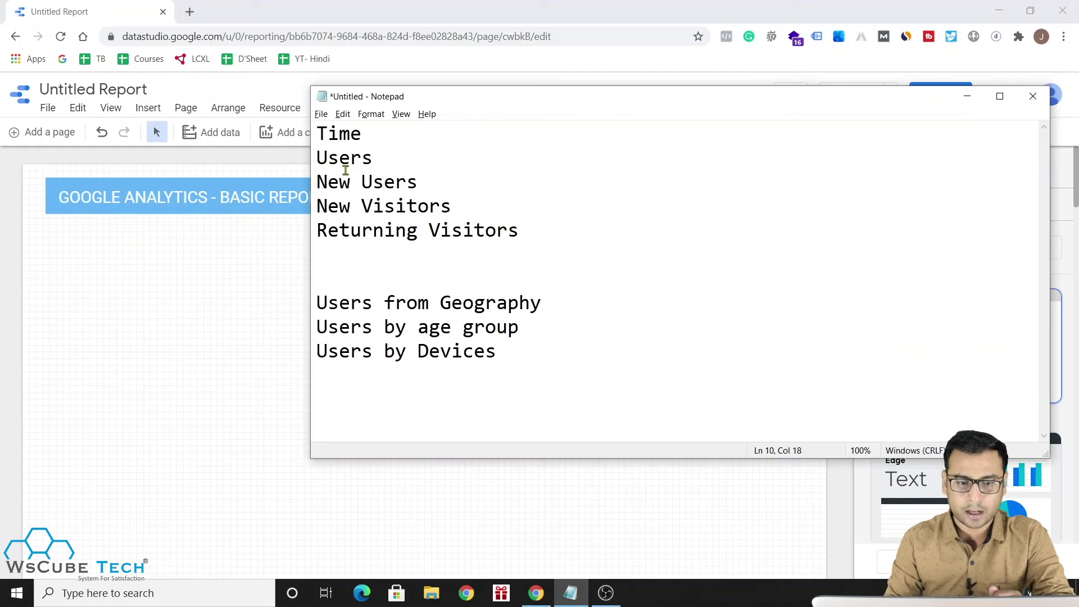
mouse_move(319, 158)
mouse_down()
mouse_move(416, 159)
mouse_move(317, 181)
mouse_up()
click(372, 200)
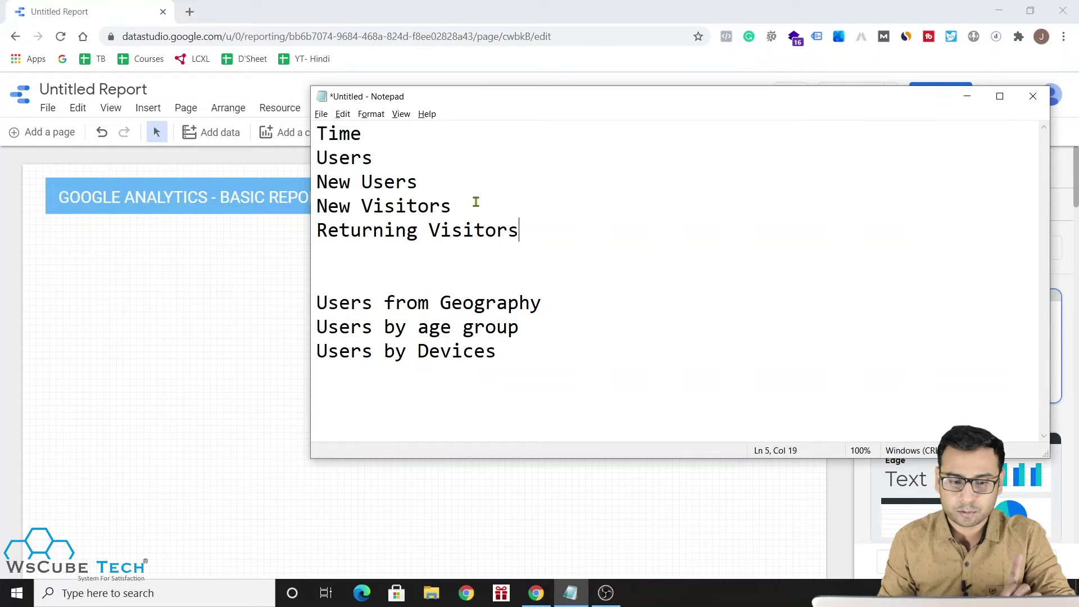
text( - Score)
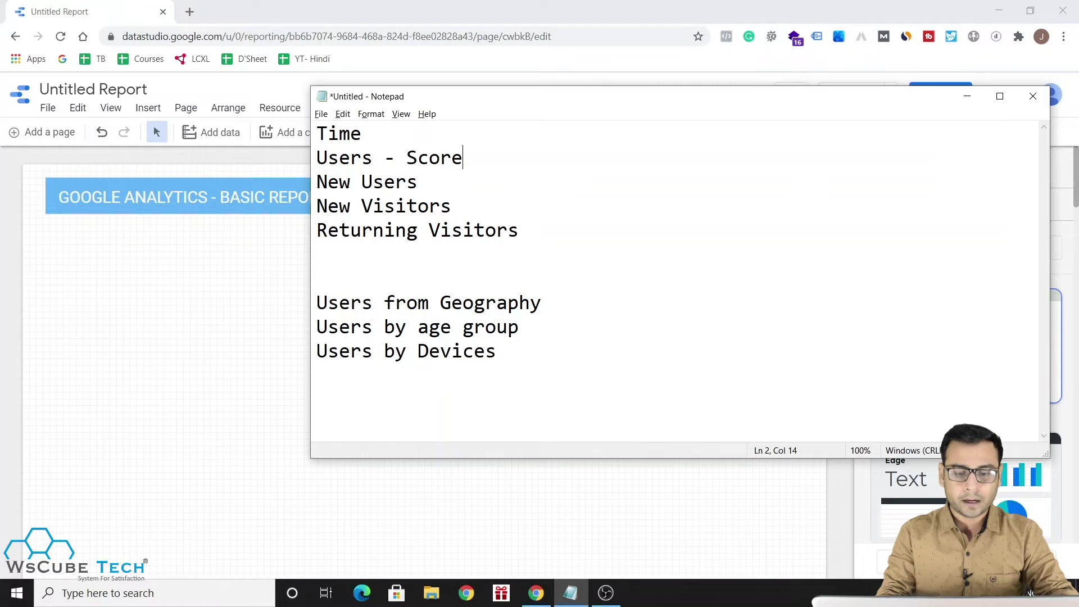
text(card s)
key(BackSpace)
key(BackSpace)
text(s)
key(Down)
text(Scroe)
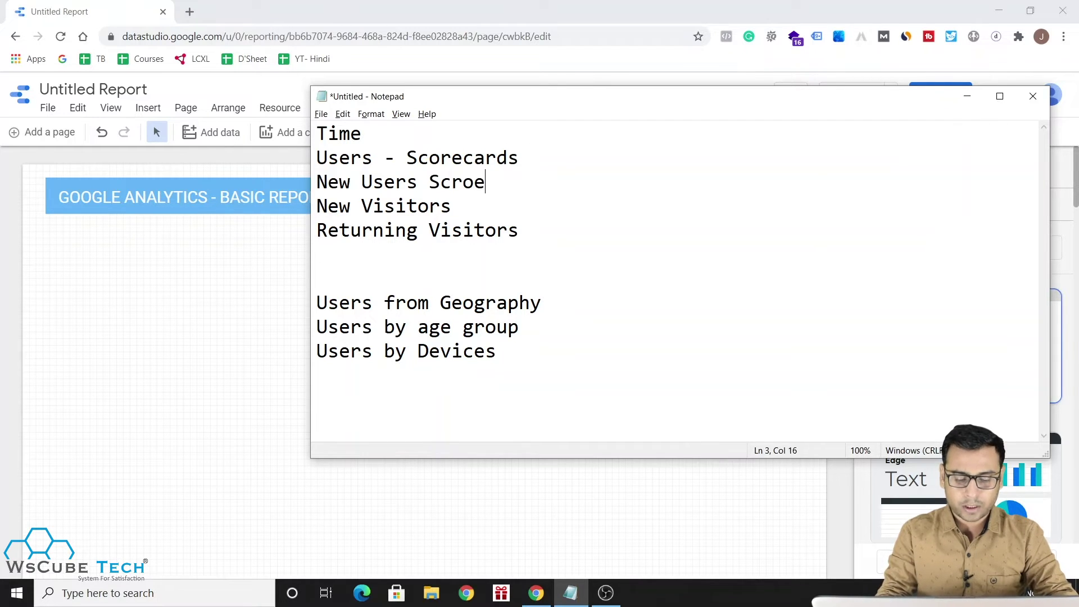
key(BackSpace)
key(BackSpace)
key(BackSpace)
key(BackSpace)
key(BackSpace)
Step: Append '- Scorecards' to the New Users, New Visitors and Returning Visitors lines
drag(406, 158, 556, 161)
key(ctrl+c)
click(494, 184)
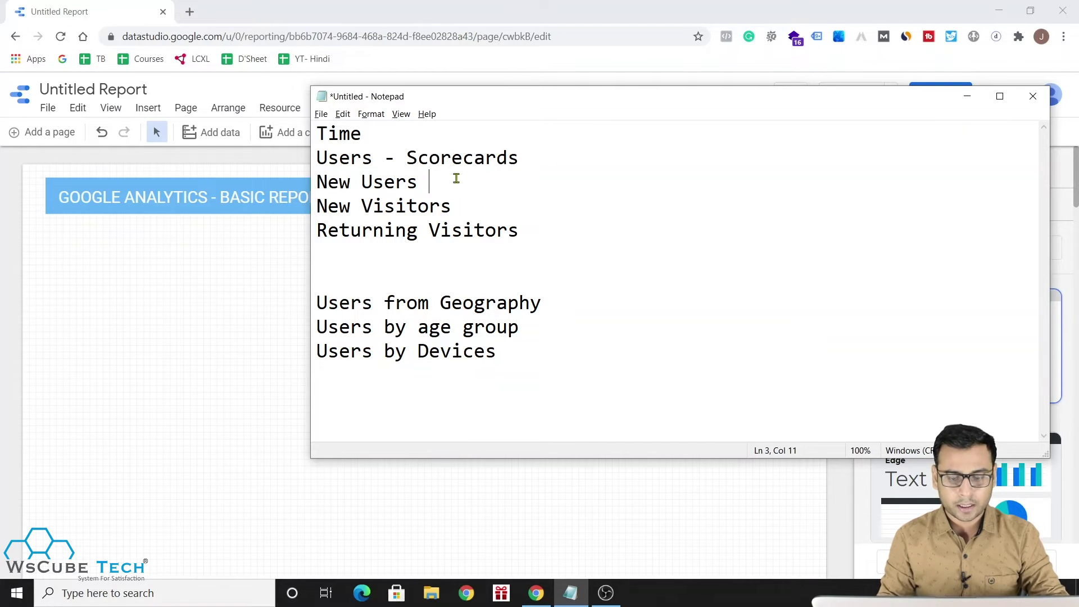
text(-)
key(ctrl+v)
click(472, 205)
text(-)
key(ctrl+v)
click(548, 227)
text(-)
key(ctrl+v)
click(185, 296)
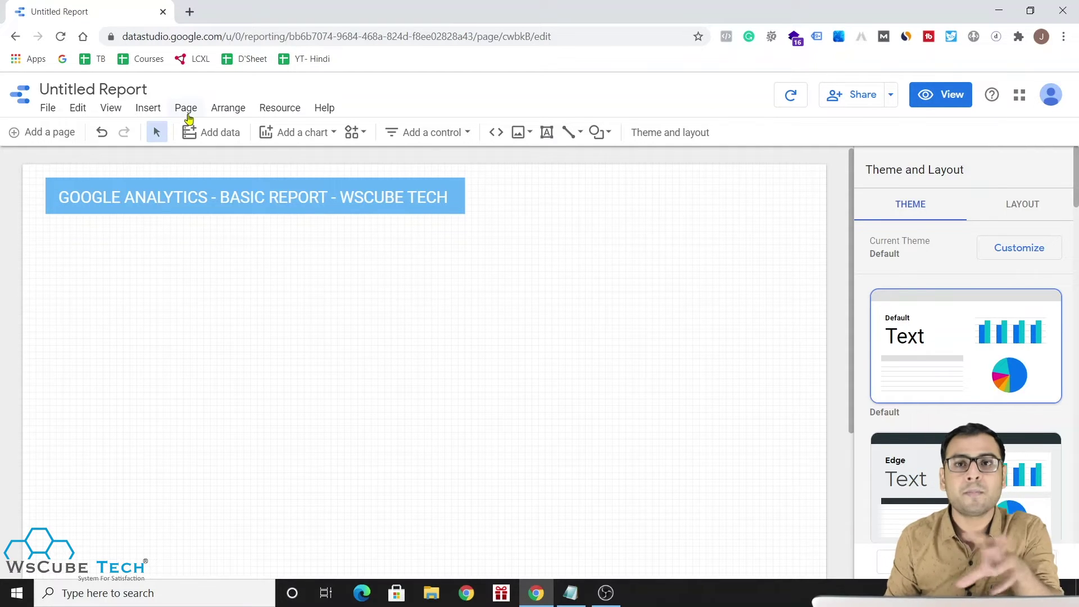
Step: Pick Date range control from the Insert menu
click(149, 109)
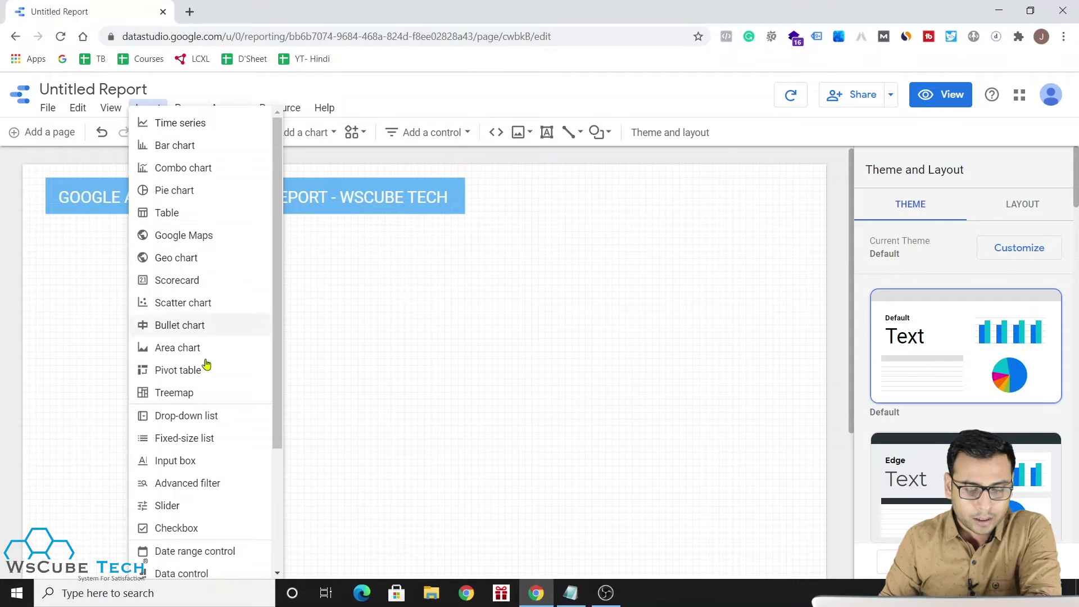
click(186, 552)
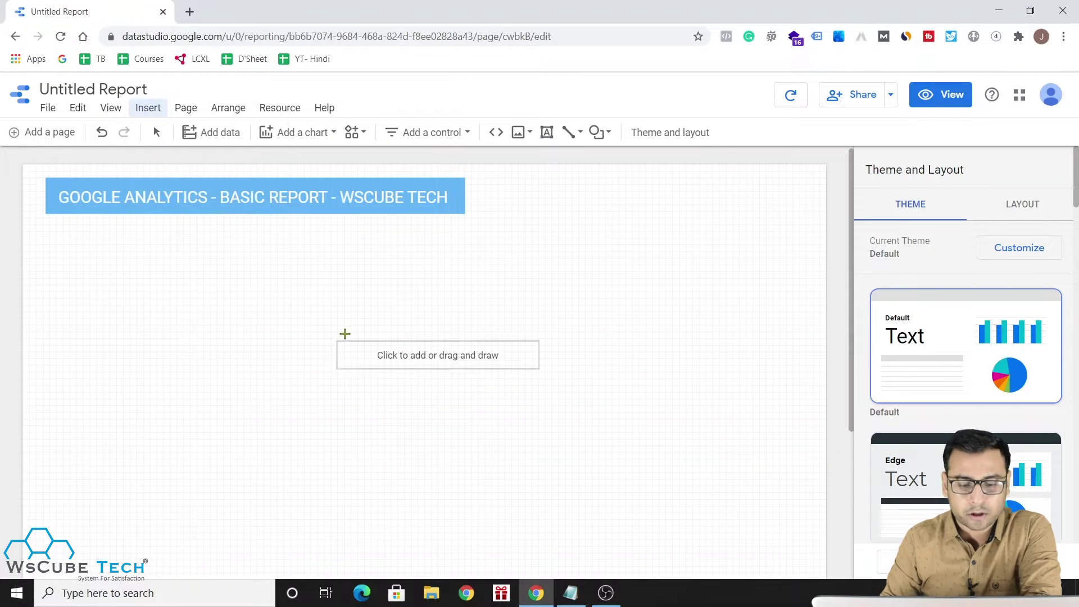
Step: Draw a date range control right of the title, defaulting to Last 30 days (Sep 16–Oct 15, 2020)
drag(509, 180, 742, 221)
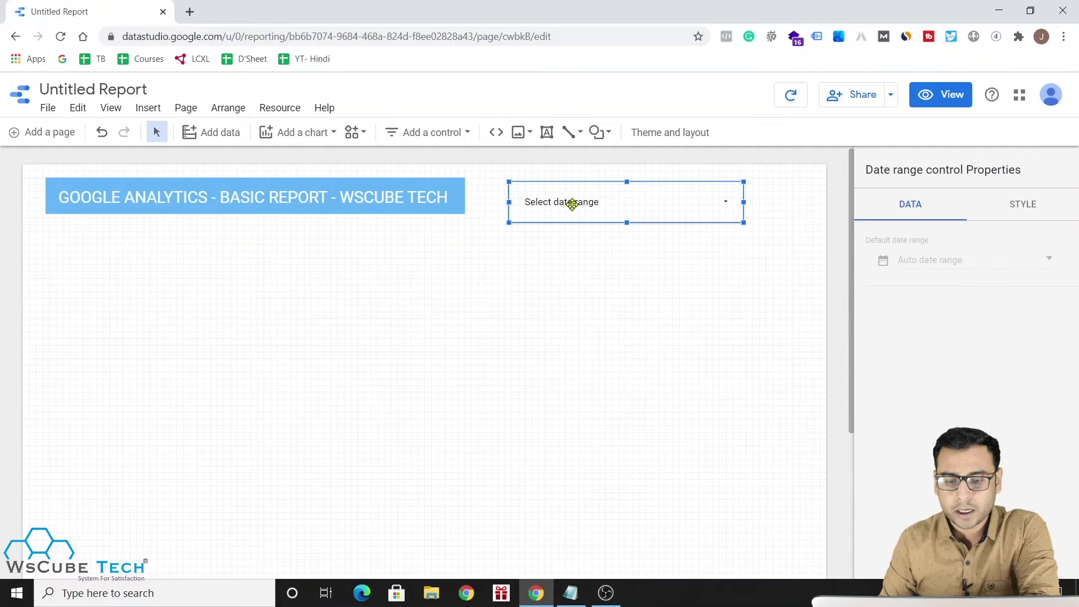
click(948, 262)
click(838, 354)
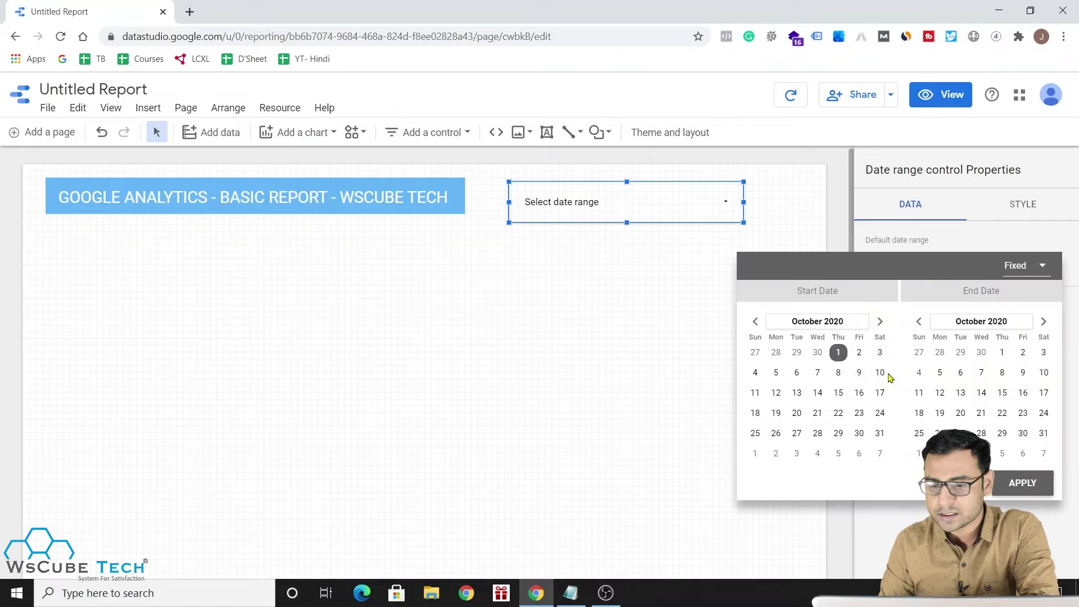
click(1040, 265)
click(947, 402)
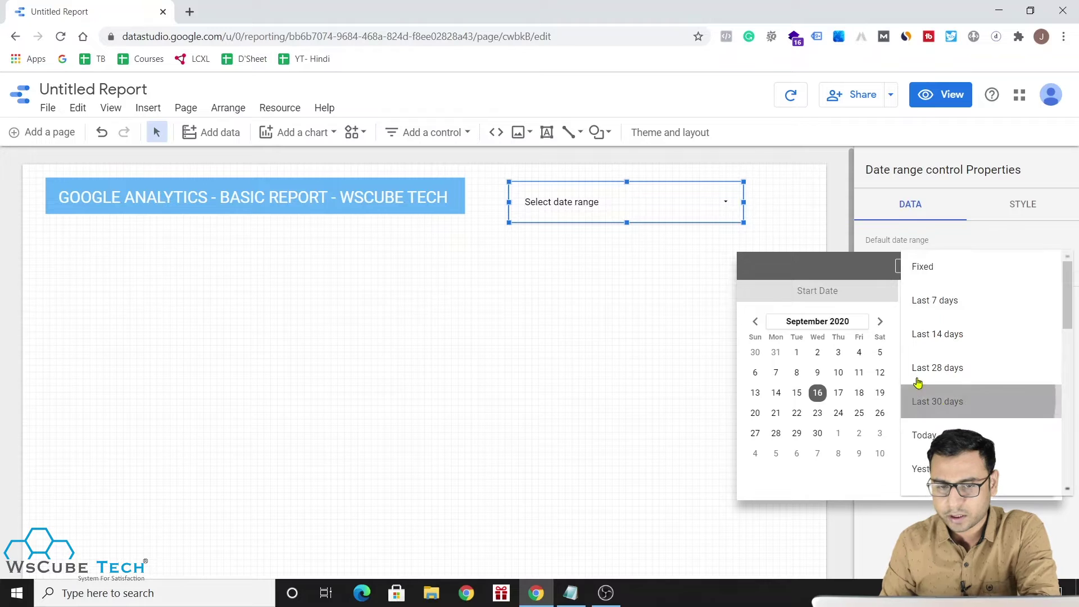
click(1033, 491)
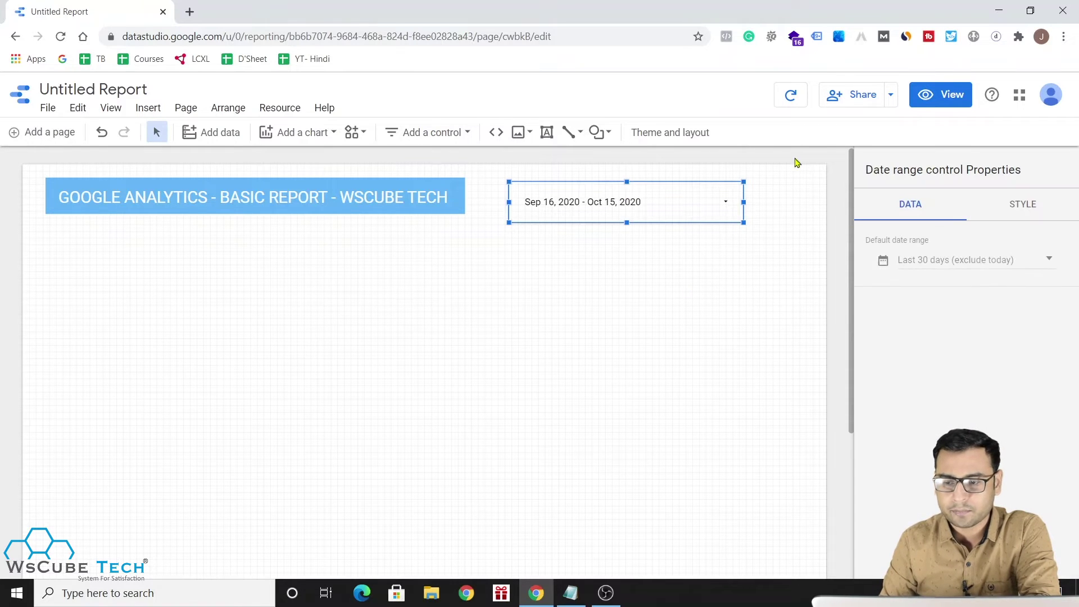
click(1026, 215)
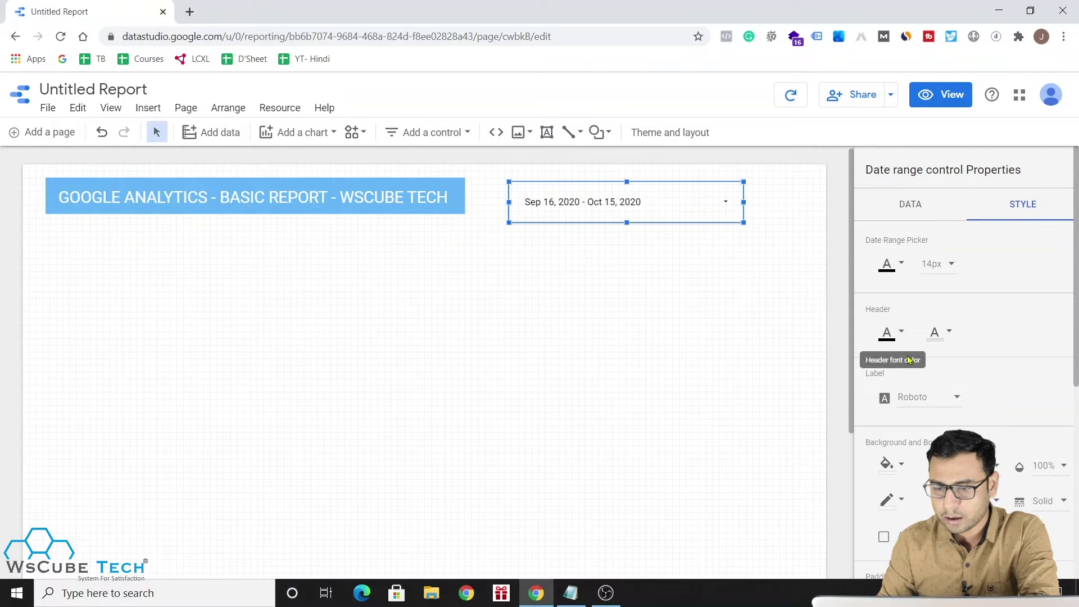
Step: Give the date range control a light blue background
scroll(919, 413, down, 1)
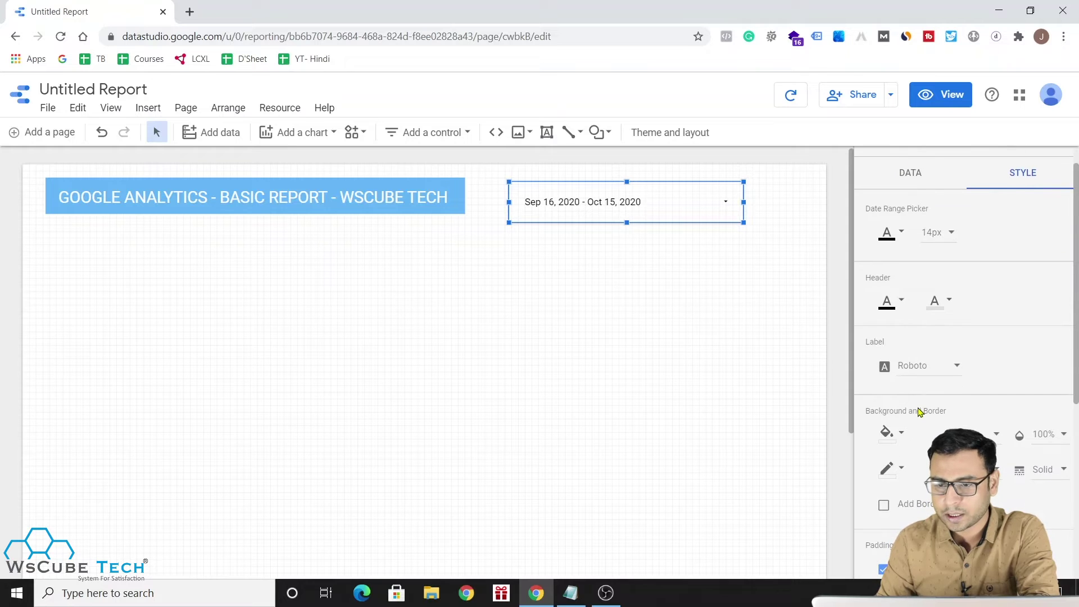
click(894, 433)
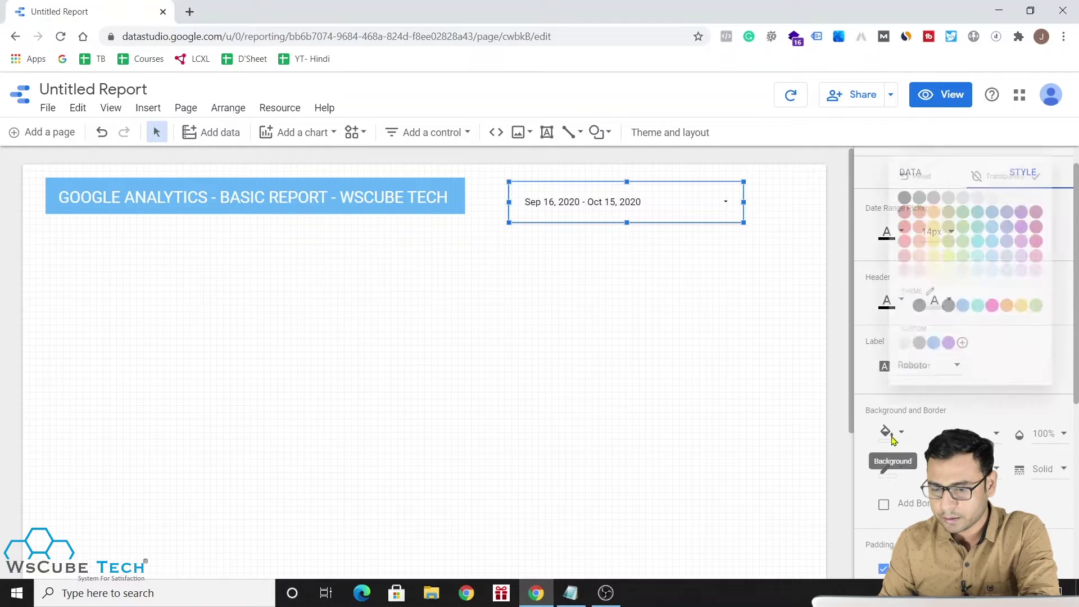
click(1035, 271)
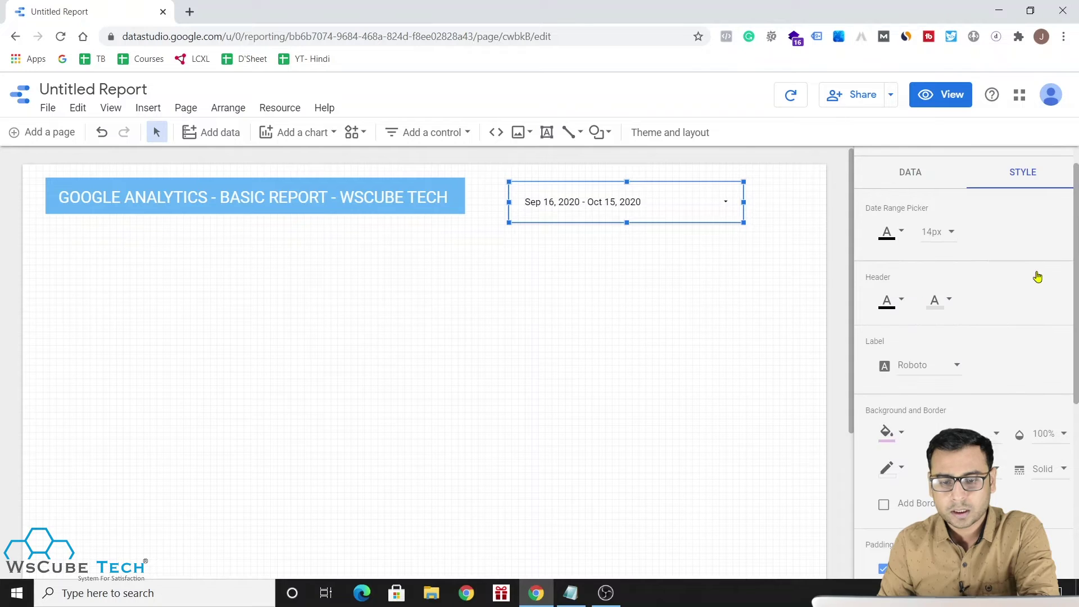
click(887, 434)
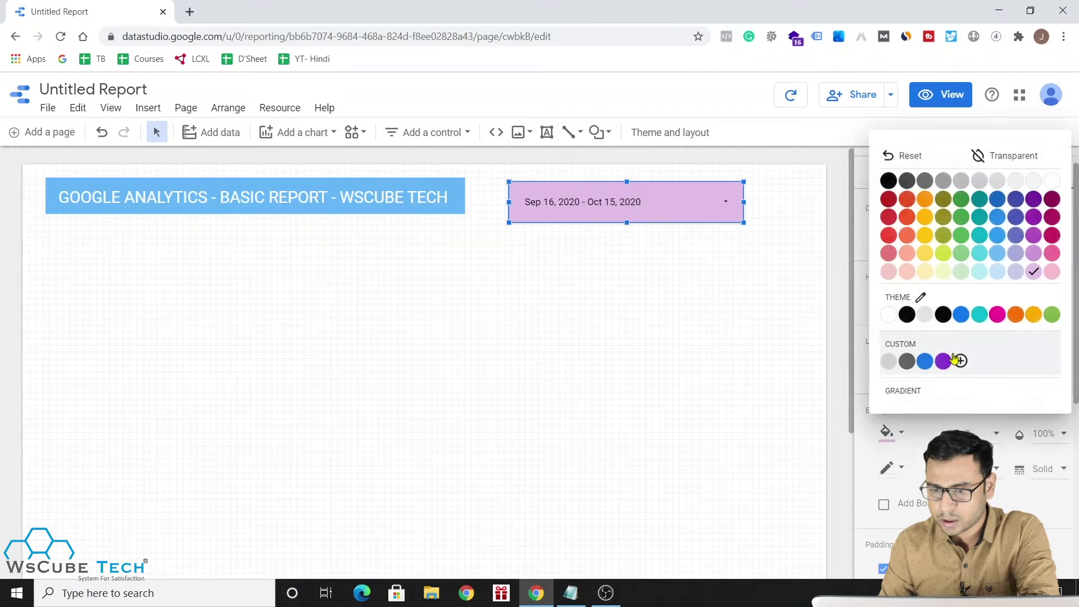
click(994, 239)
Step: Nudge and resize the date control so it lines up with the title banner
click(584, 260)
drag(581, 205, 586, 204)
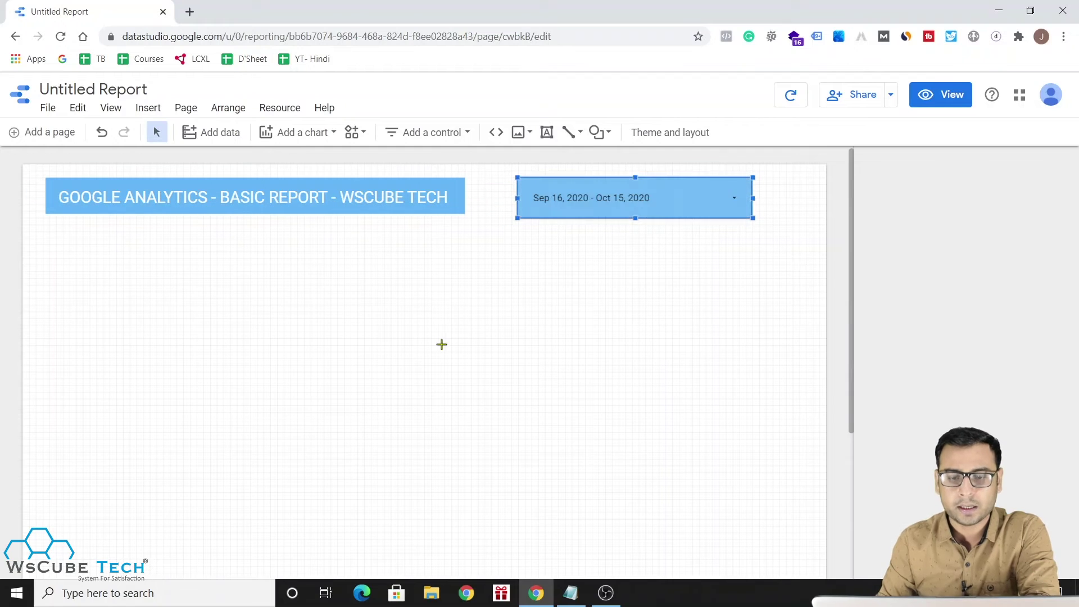
click(742, 180)
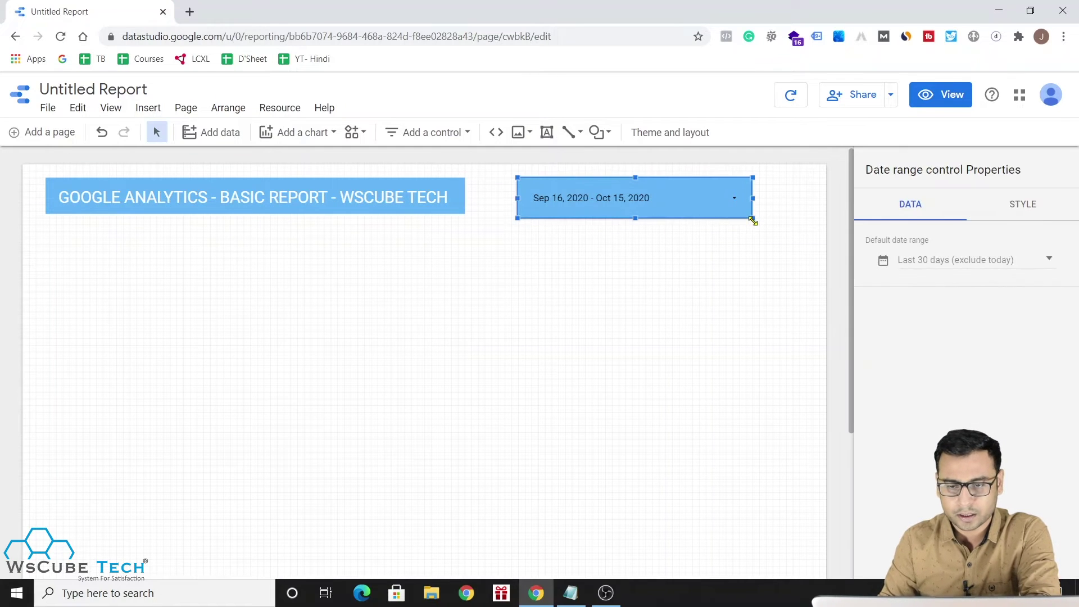
drag(751, 218, 747, 223)
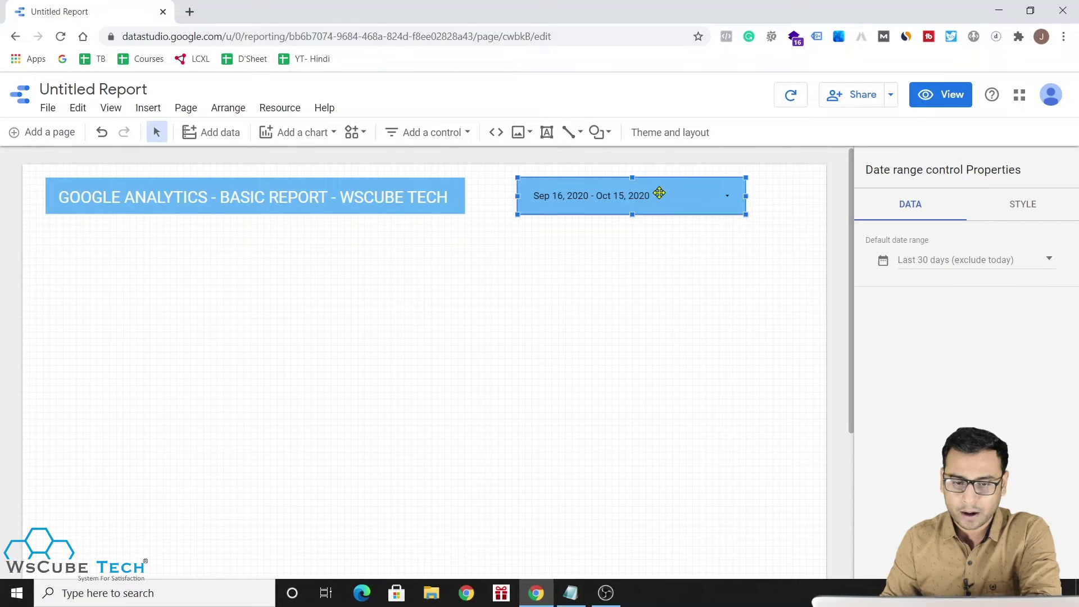
click(471, 318)
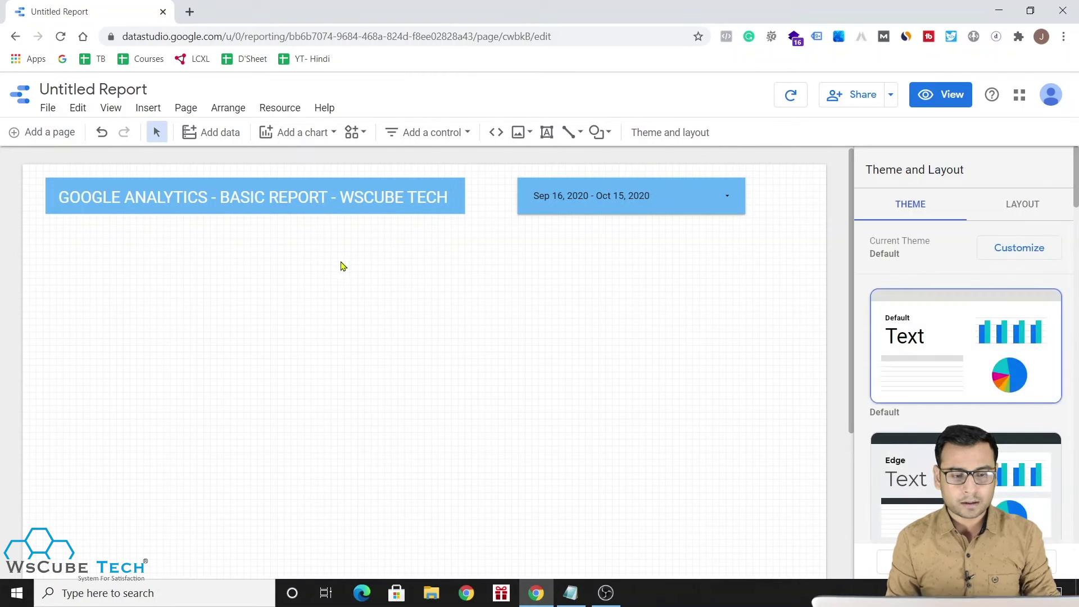
Step: Add a text box below the title reading 'BASIC INFORMATION ABOUT USERS'
click(546, 132)
mouse_move(274, 230)
mouse_down()
mouse_move(471, 268)
mouse_move(561, 263)
mouse_up()
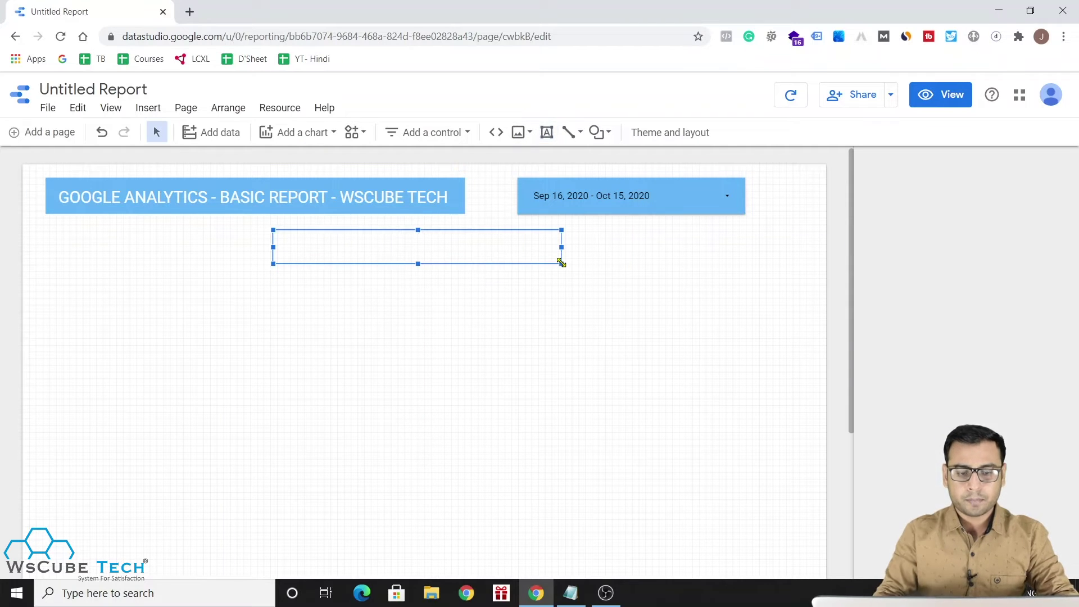
text(BASIC INFORMATION ABOUT USERS)
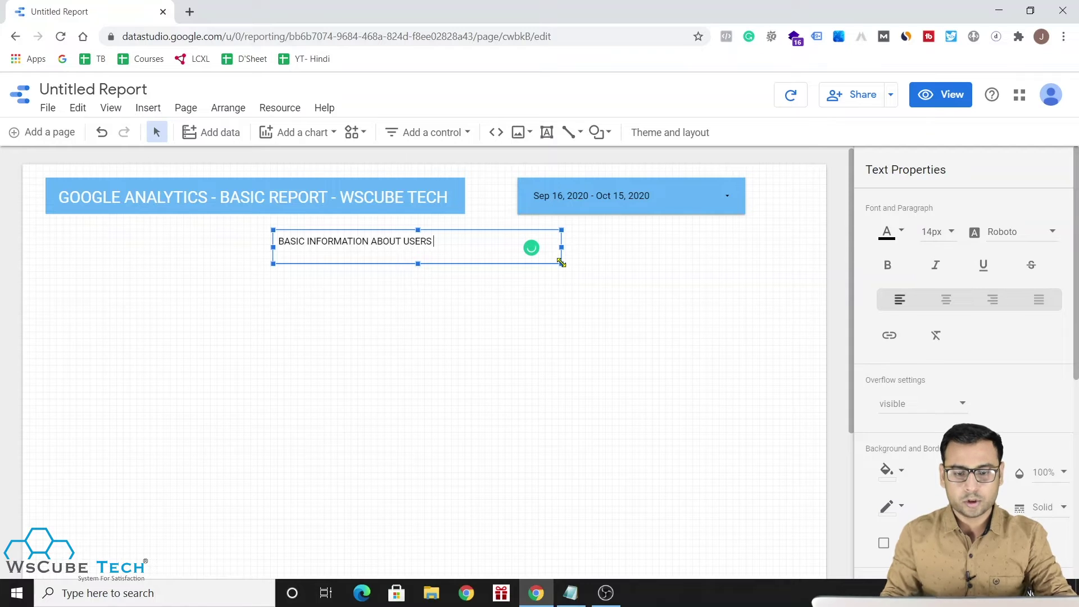
Step: Set the subheading to 20px and shift it slightly right
key(ctrl+a)
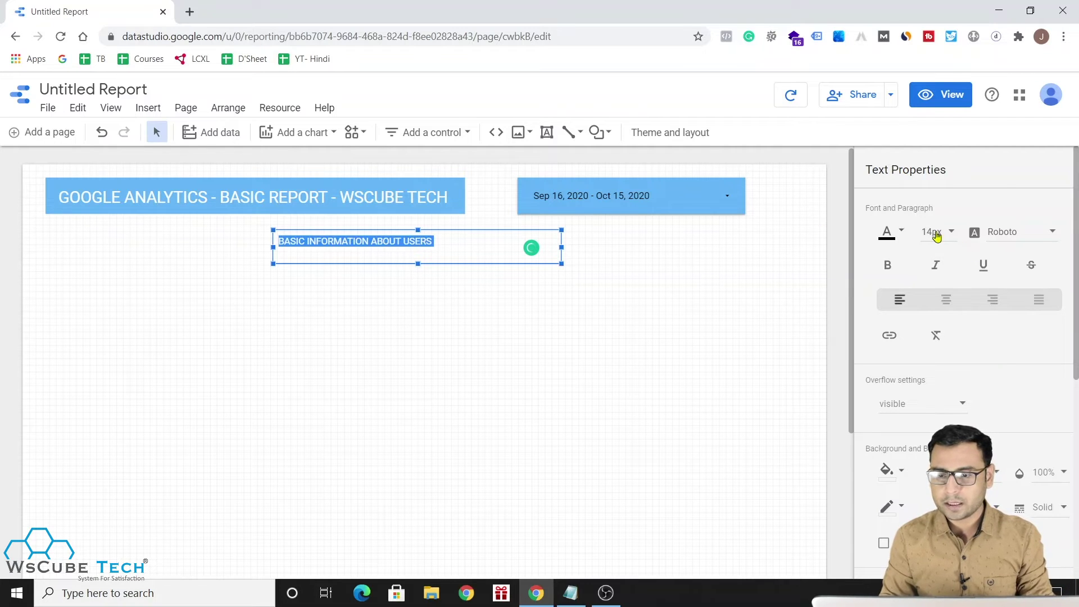
click(937, 236)
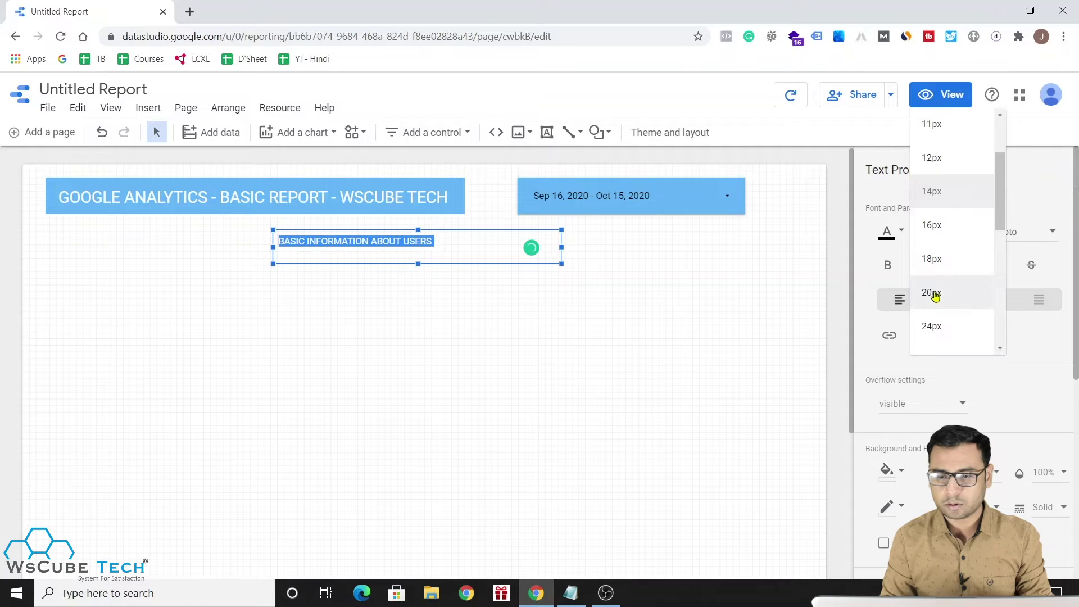
click(936, 293)
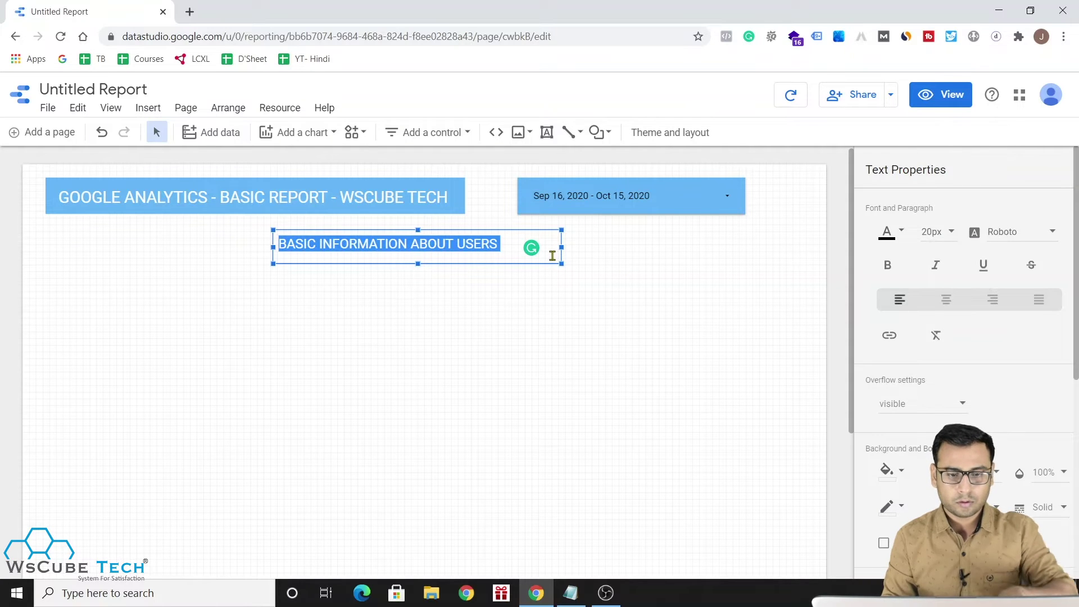
click(517, 320)
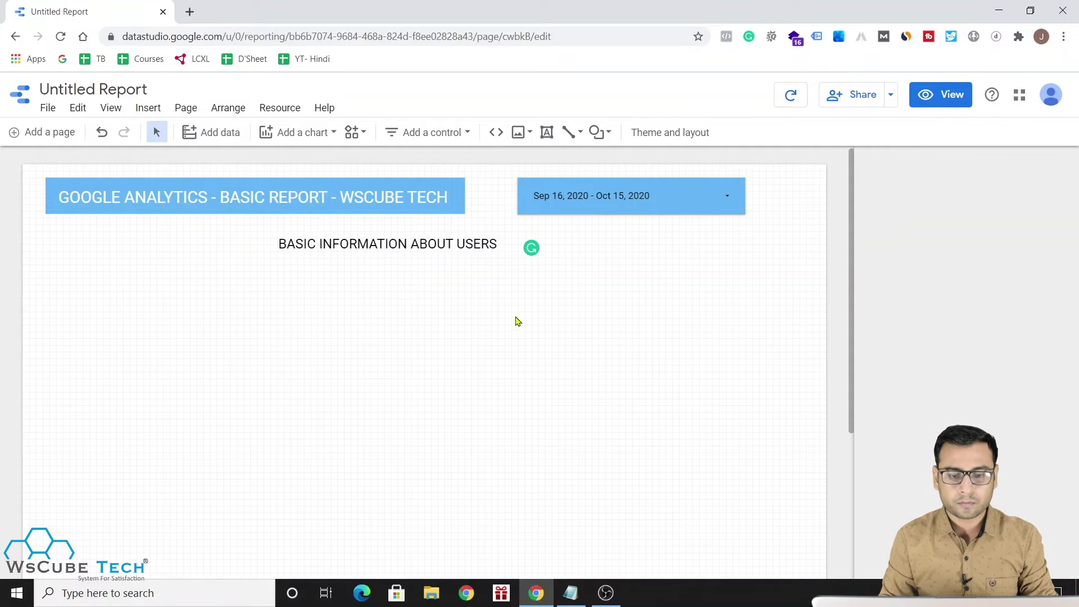
click(443, 230)
drag(448, 231, 459, 232)
click(428, 324)
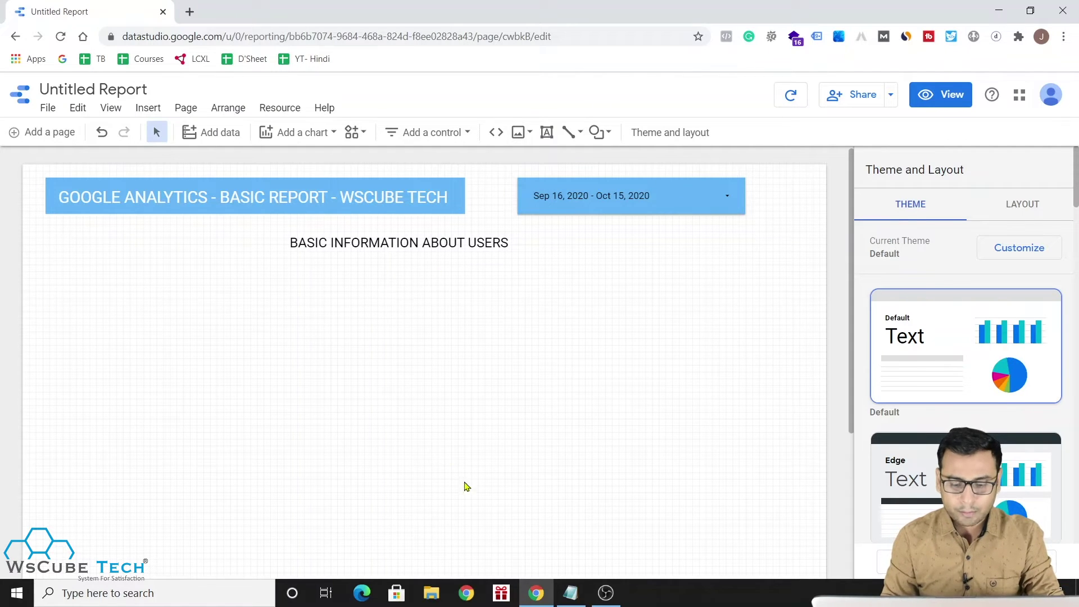
click(570, 593)
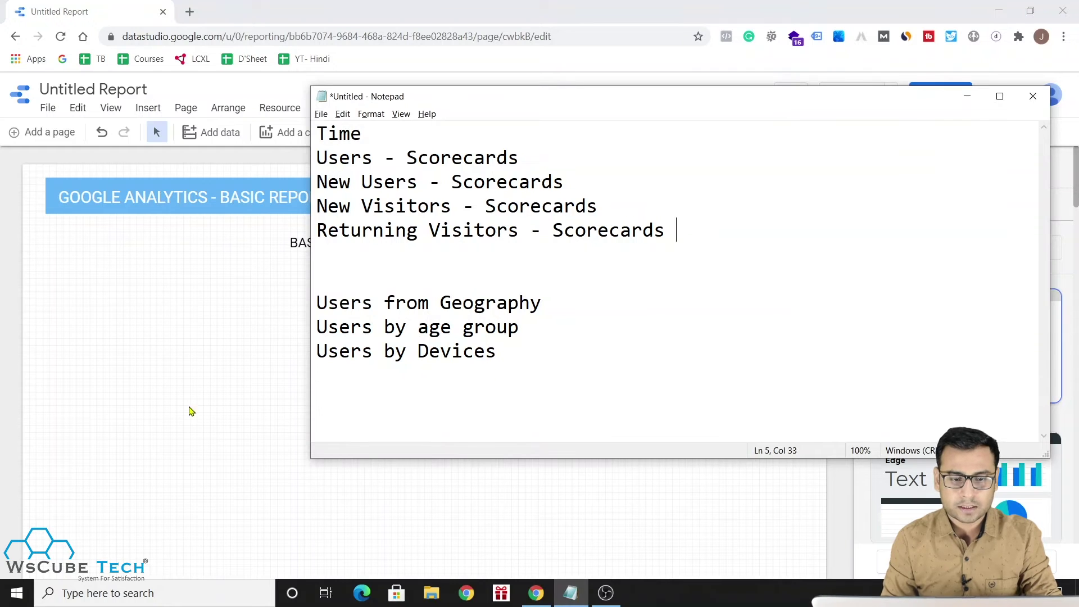
Step: Insert a New Users scorecard and place it below the subheading
click(190, 411)
click(112, 110)
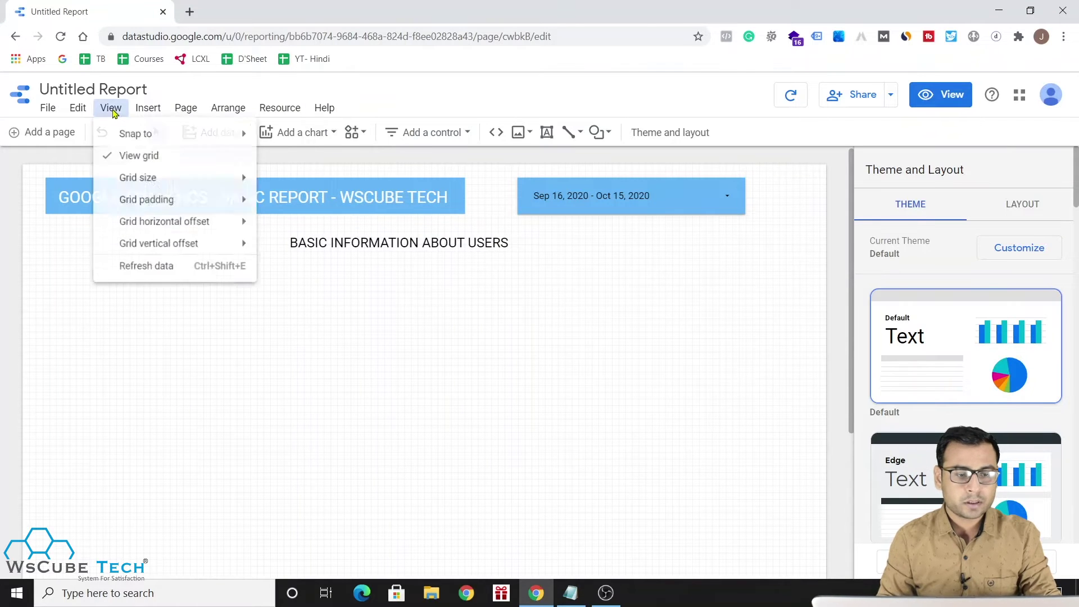
click(145, 114)
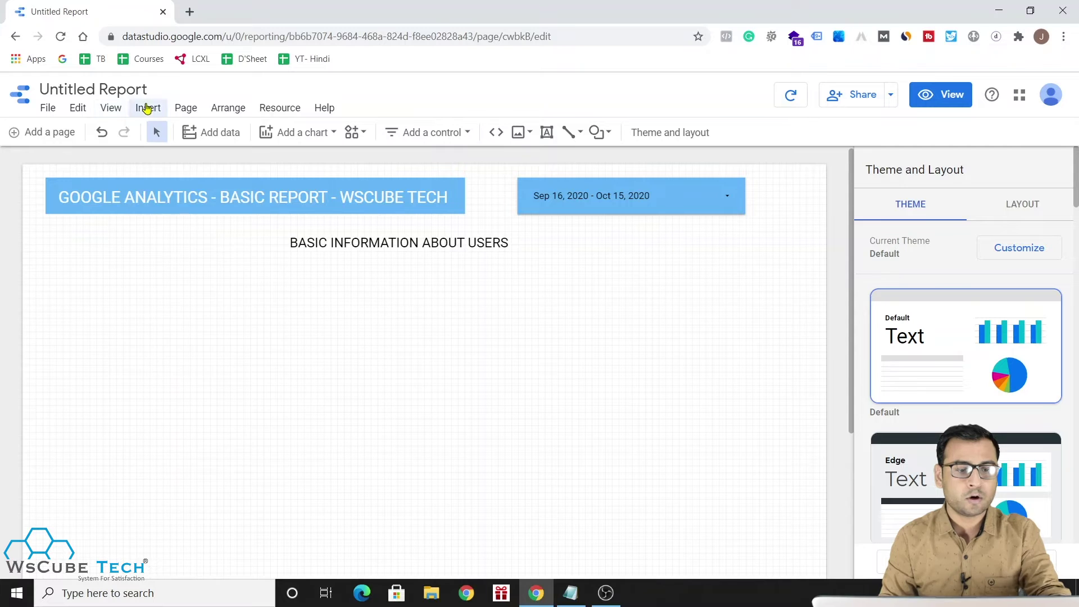
click(145, 114)
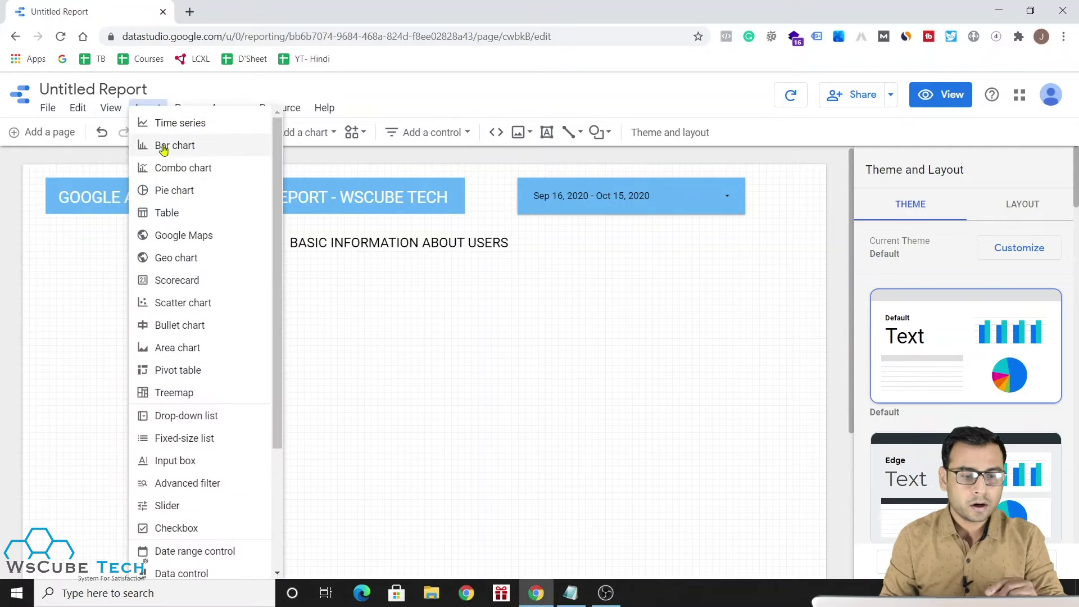
click(176, 280)
click(59, 271)
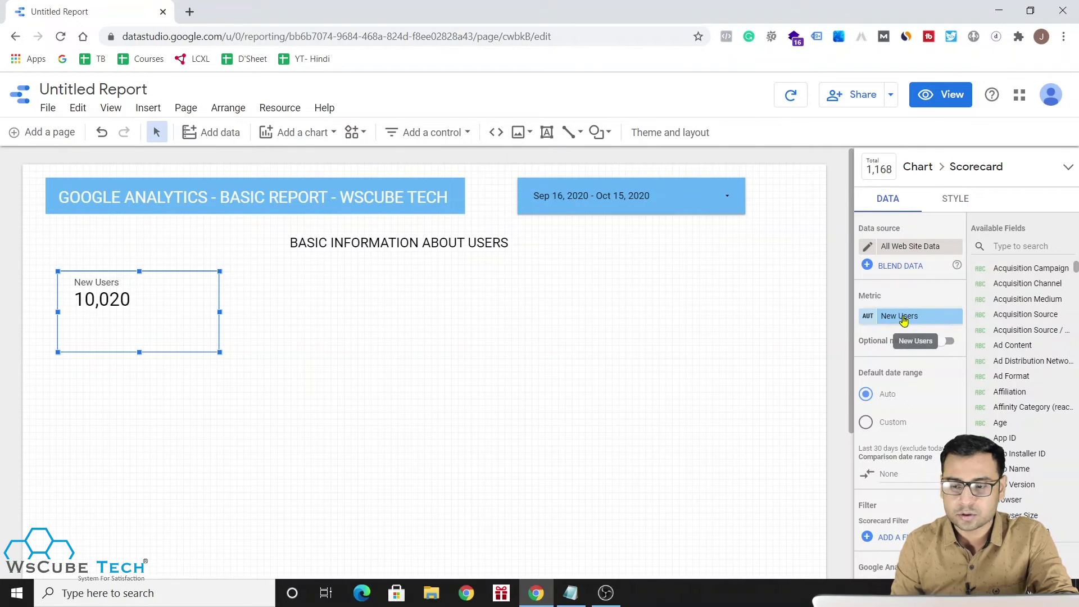
Step: Set the scorecard's comparison date range to Previous period
scroll(916, 394, down, 2)
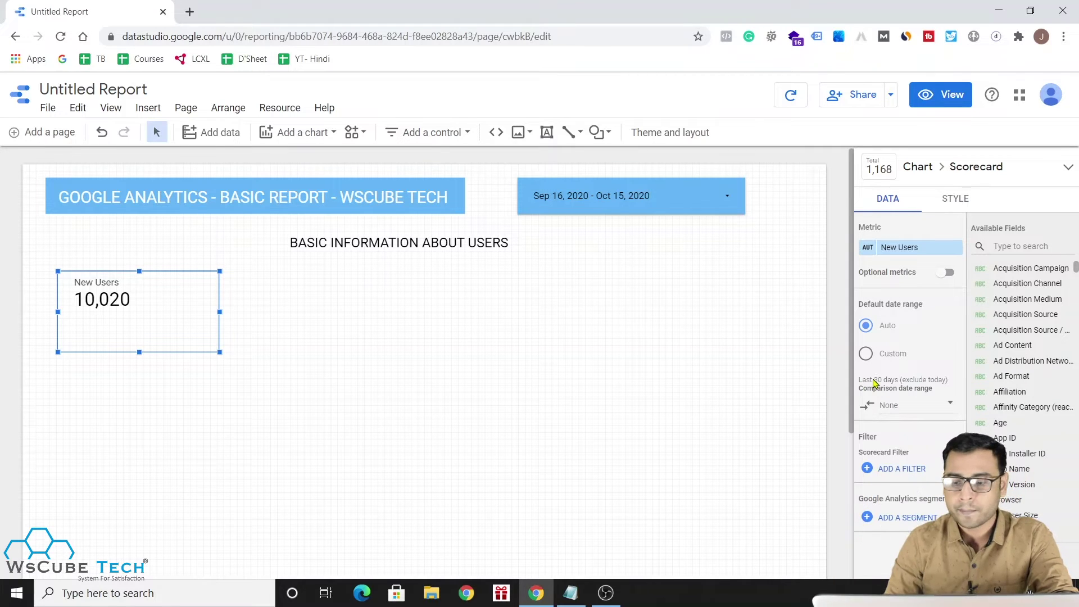
click(910, 406)
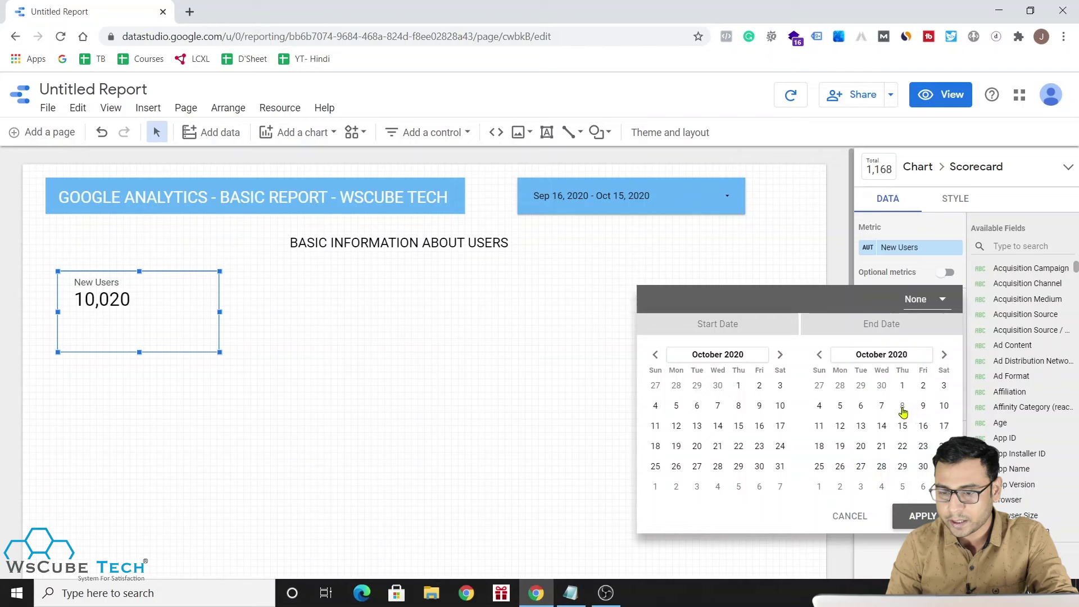
click(928, 303)
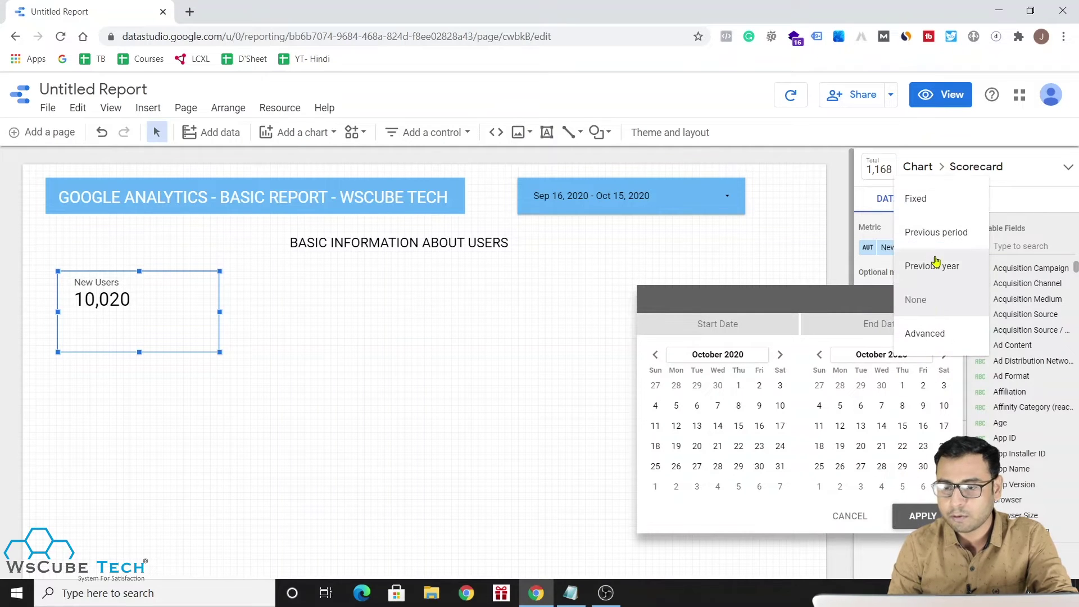
click(934, 233)
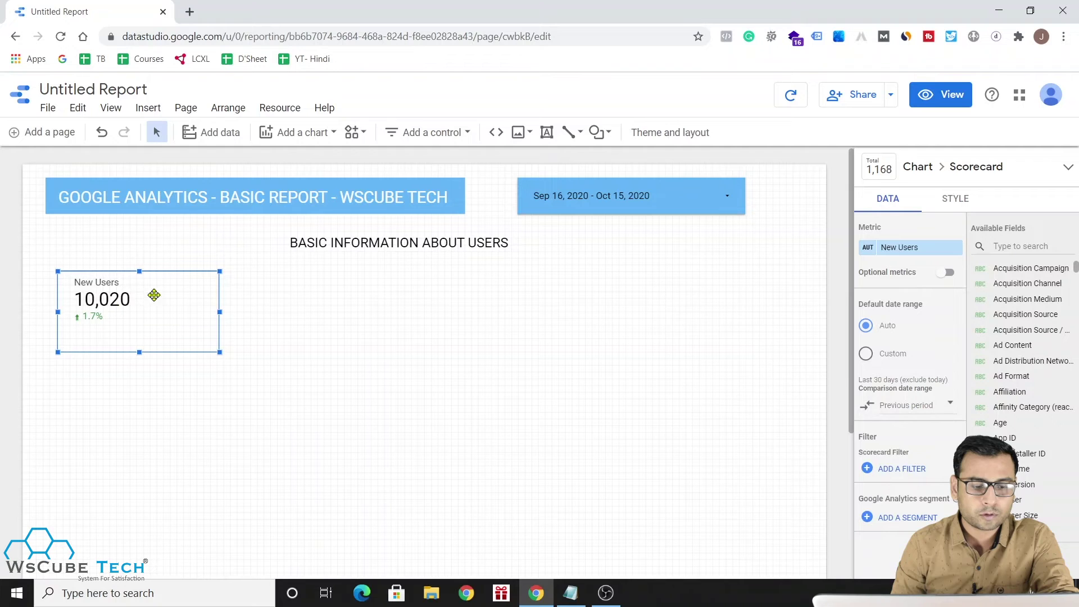
Step: Shrink the New Users scorecard and shift it slightly to the right
drag(219, 349, 172, 325)
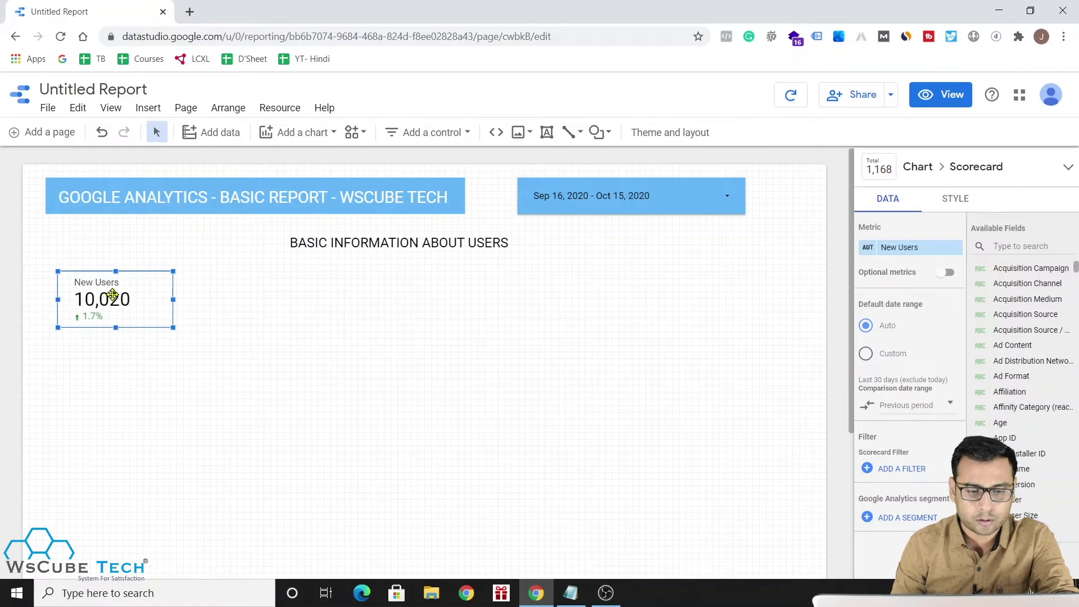
drag(109, 295, 141, 294)
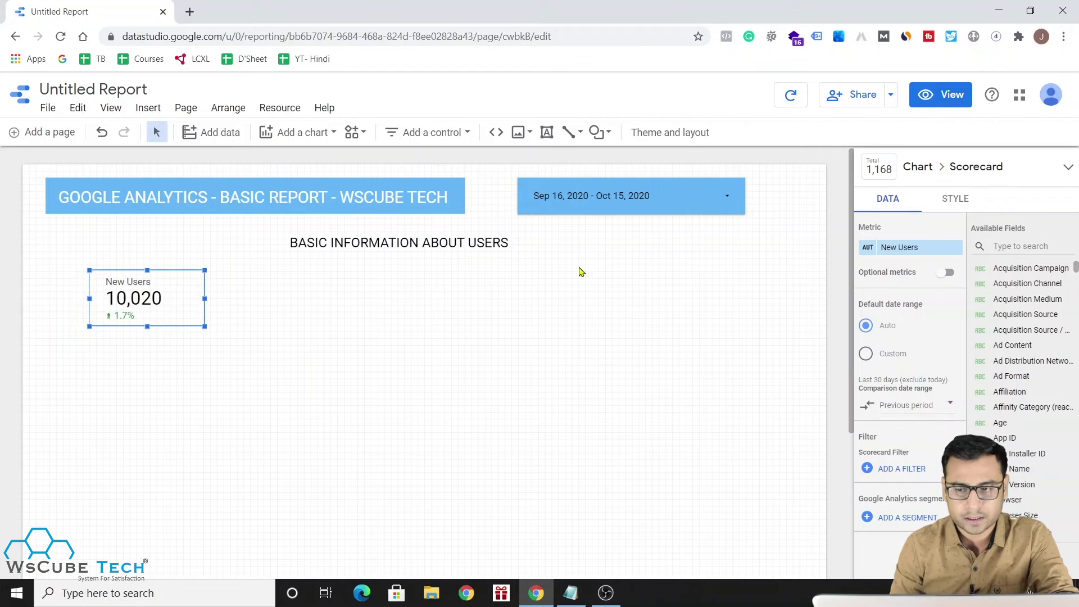
click(958, 198)
Step: Centre the scorecard's metric name, metric value and comparison figure
scroll(1017, 367, down, 2)
scroll(1016, 366, down, 2)
scroll(1014, 365, down, 3)
click(973, 278)
click(973, 323)
click(974, 367)
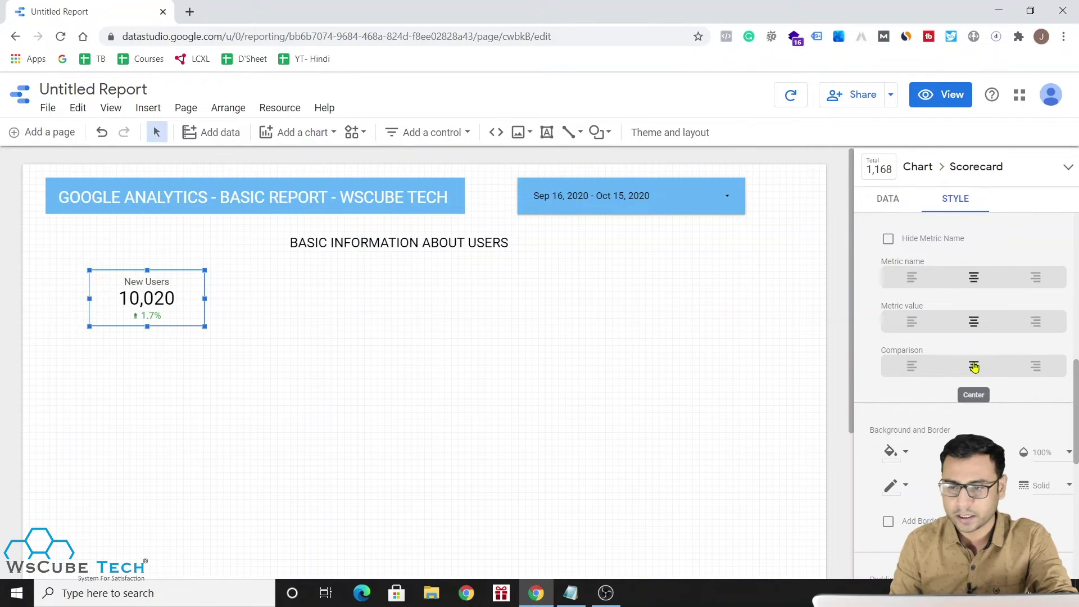
Step: Give the scorecard a yellow background fill and paste a duplicate of it
click(893, 451)
click(900, 456)
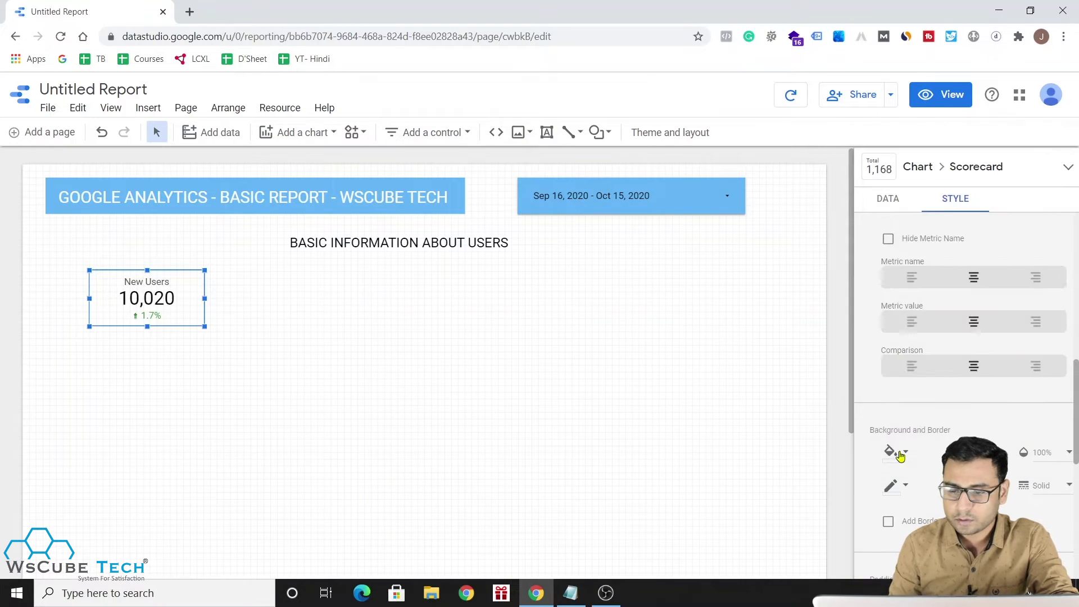
click(890, 449)
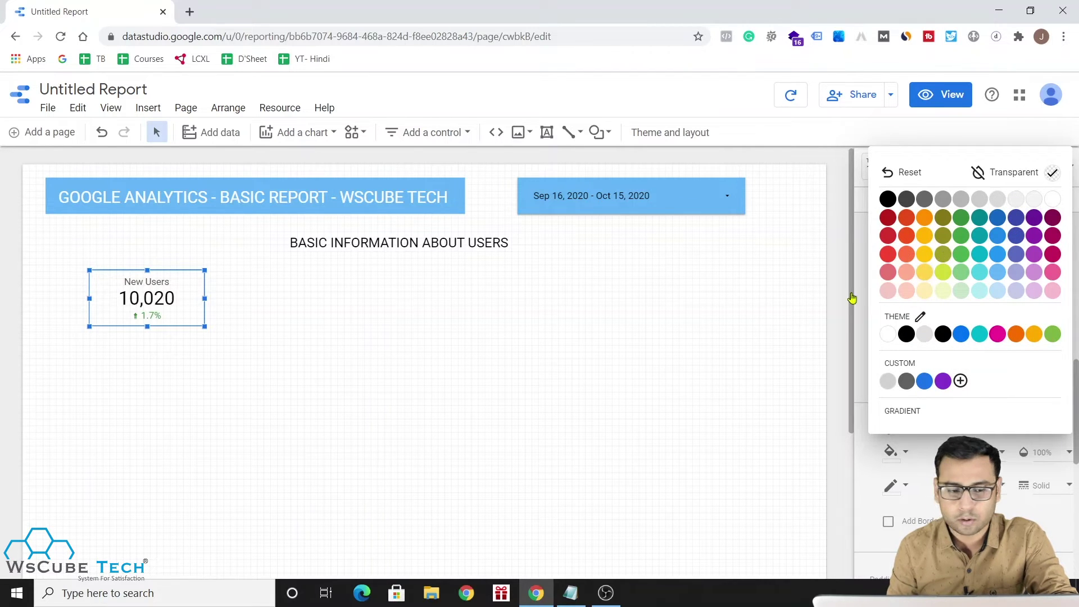
click(925, 253)
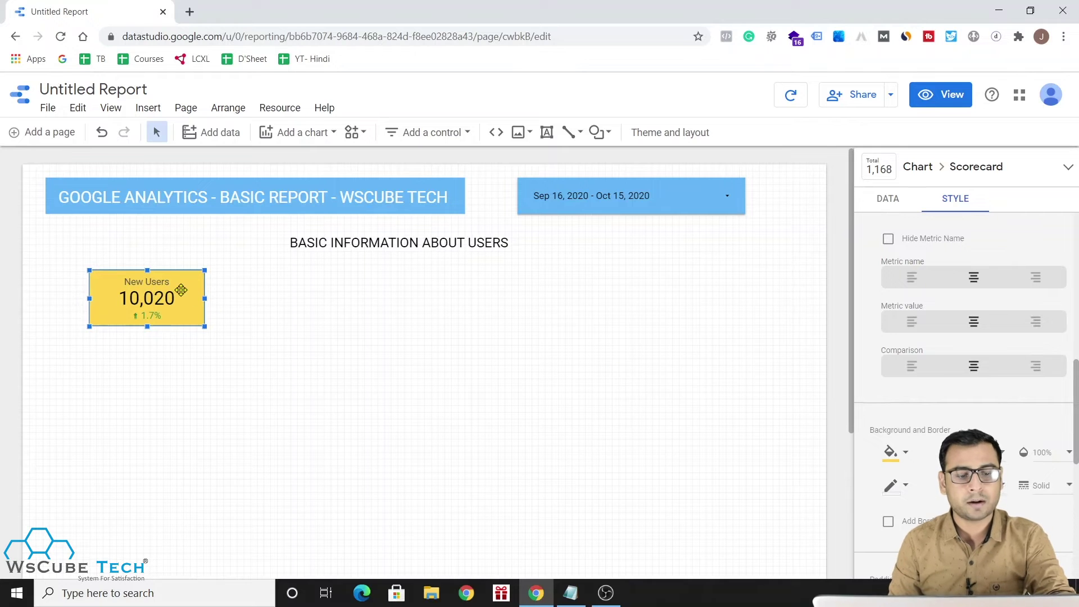
key(ctrl+v)
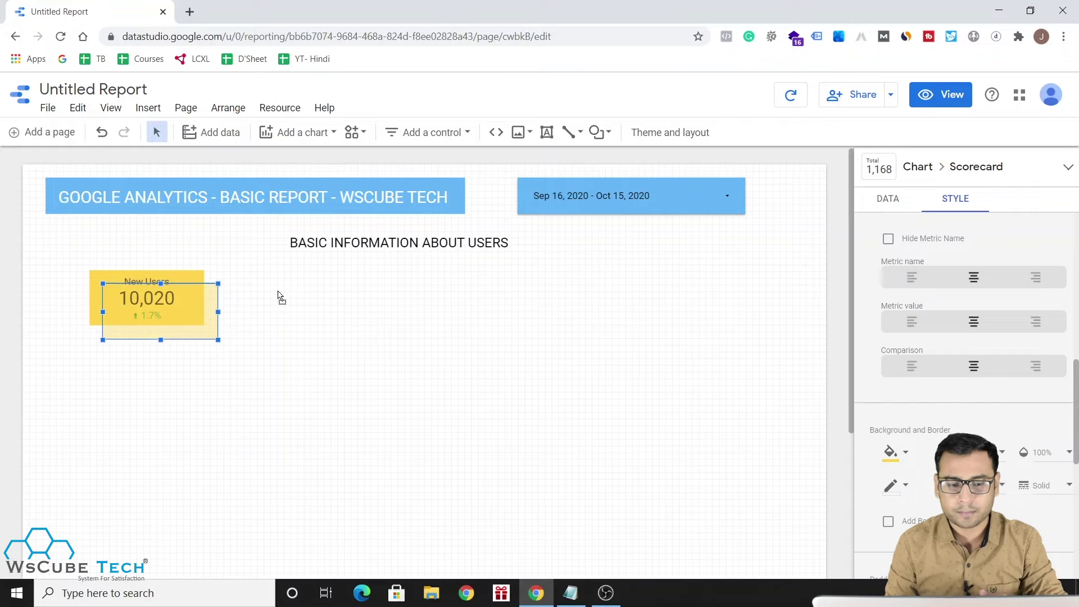
Step: Move the pasted copy to the right of the original, lined up with it
drag(162, 290, 286, 285)
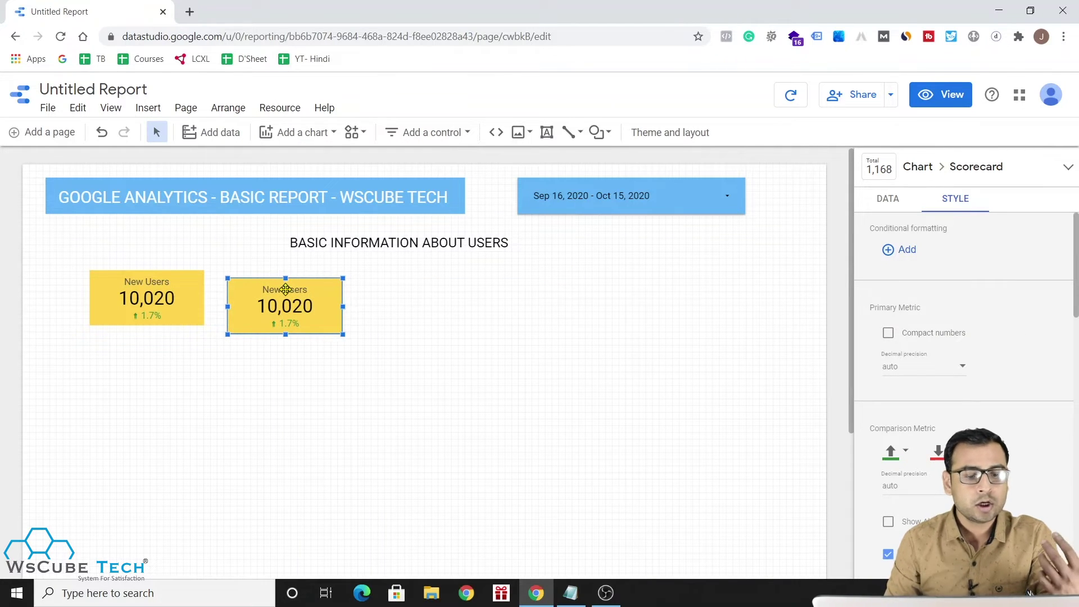
drag(285, 289, 286, 281)
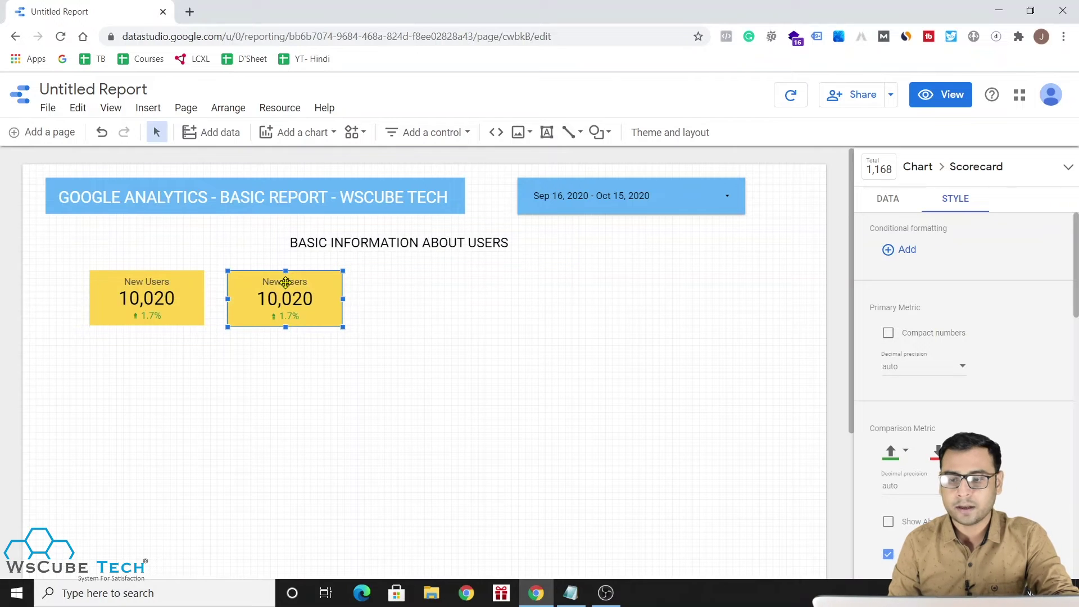
scroll(972, 418, down, 3)
drag(252, 295, 271, 295)
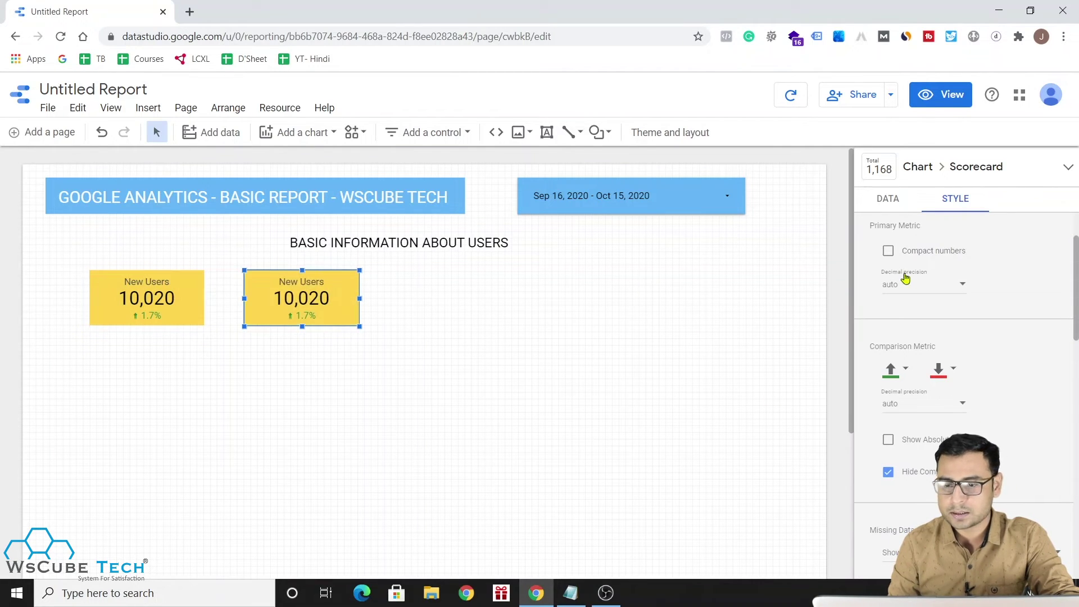
Step: Change the copy's metric to Users
click(887, 200)
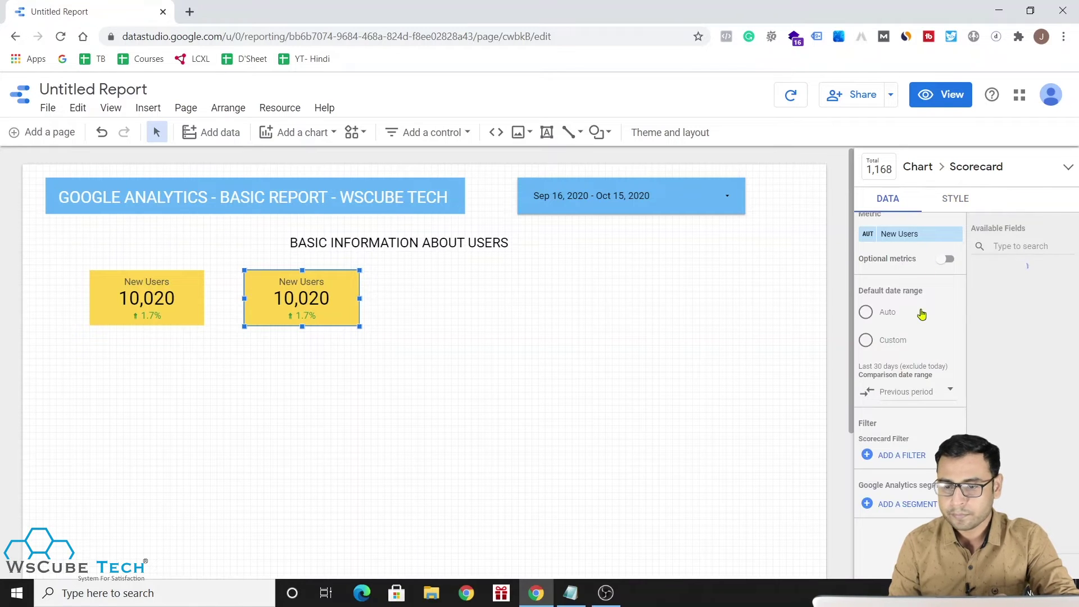
click(954, 274)
text(ers)
scroll(899, 334, down, 2)
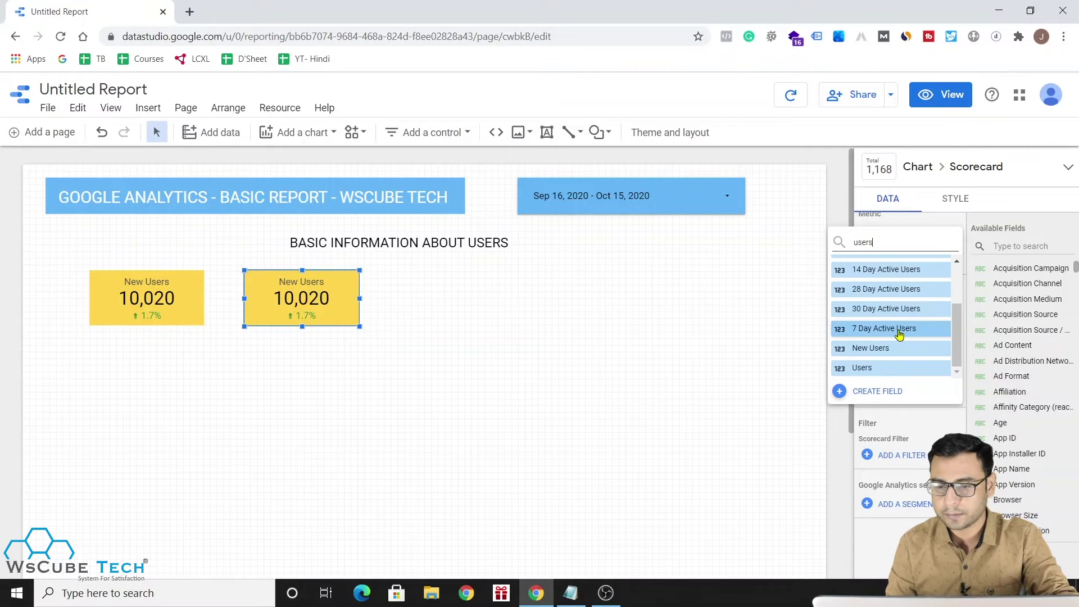
click(871, 368)
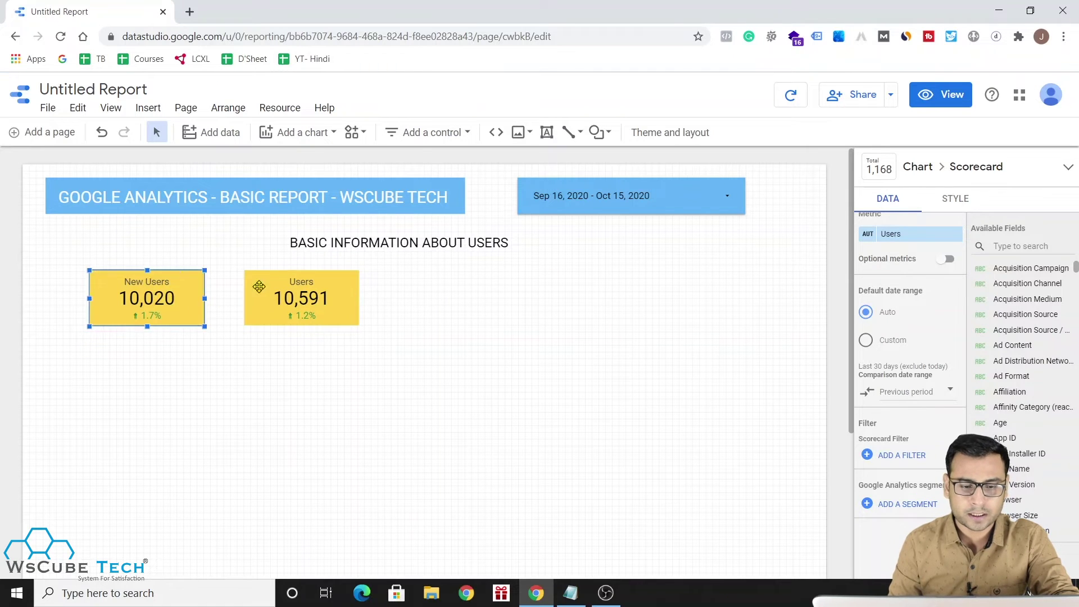
Step: Swap the cards so Users sits first with New Users beside it
drag(175, 294, 465, 295)
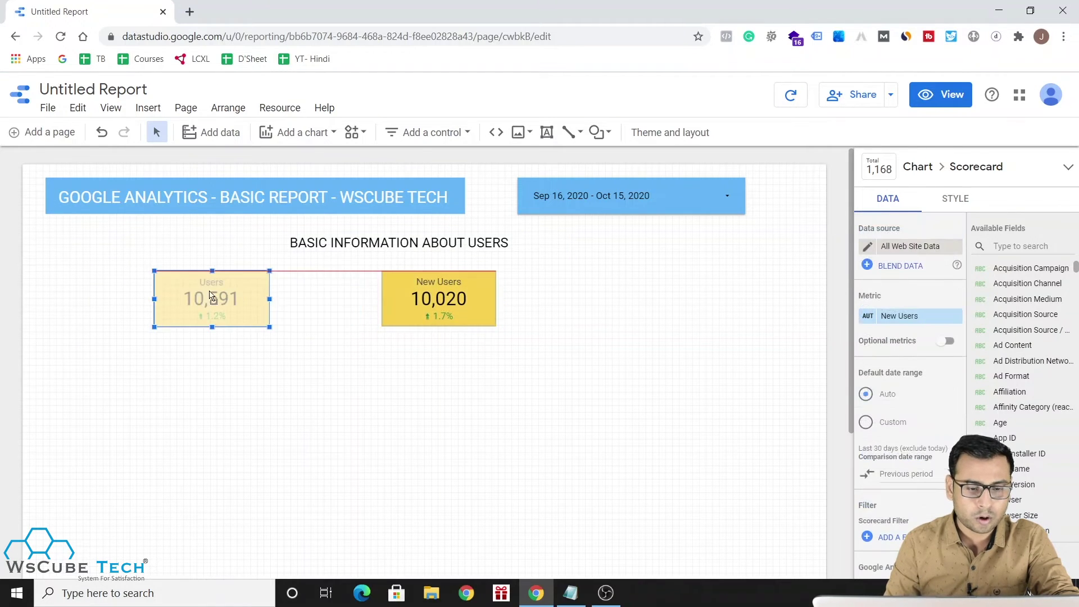
drag(215, 296, 85, 296)
mouse_move(410, 282)
mouse_down()
mouse_move(270, 289)
mouse_move(283, 293)
mouse_up()
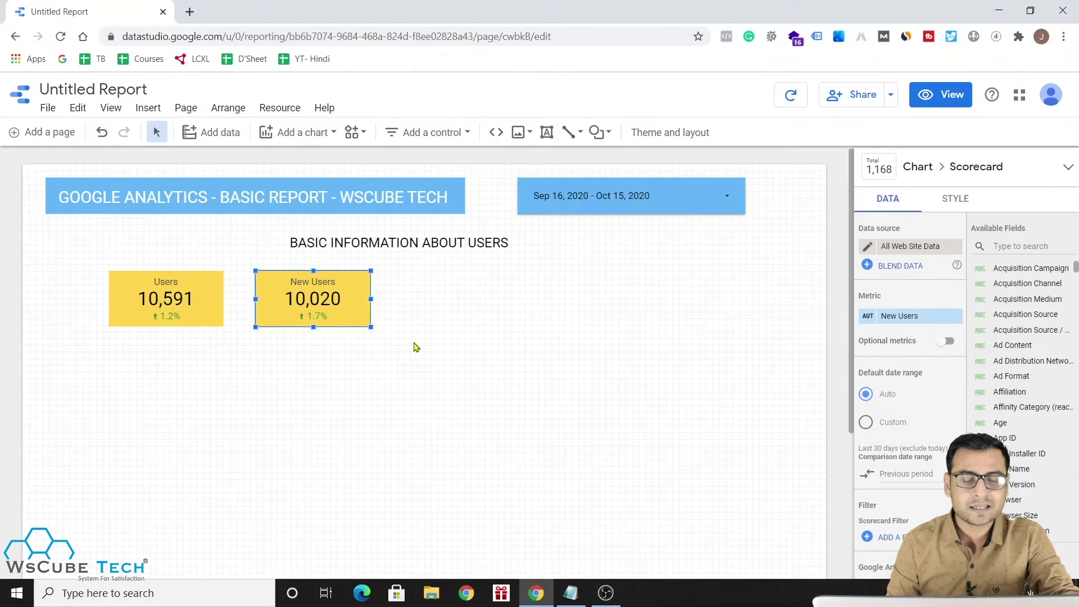
click(419, 348)
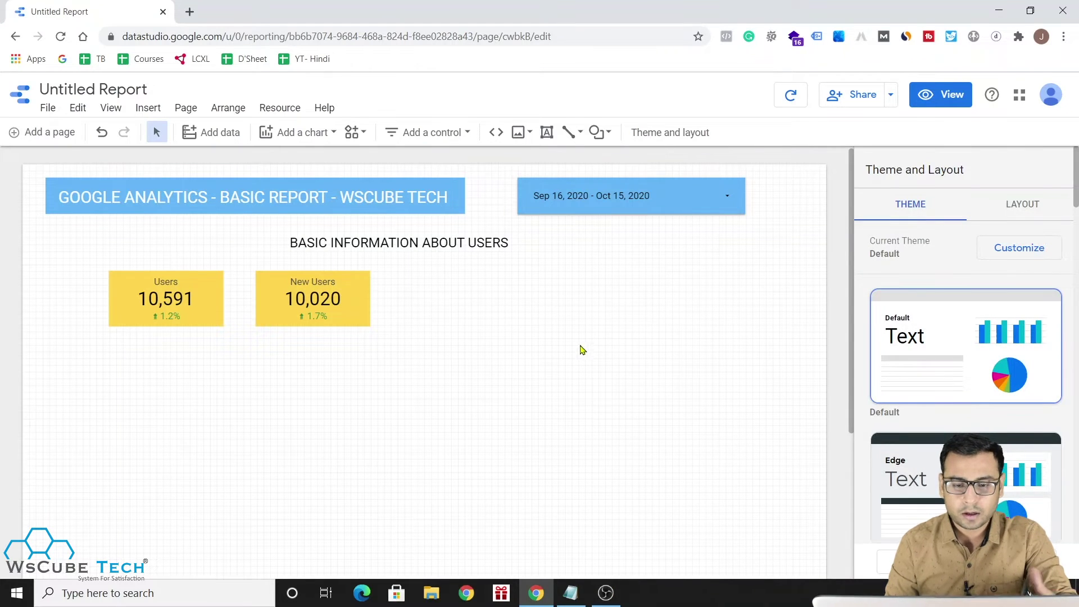
Step: Paste two more New Users scorecards to complete a row of four
click(273, 291)
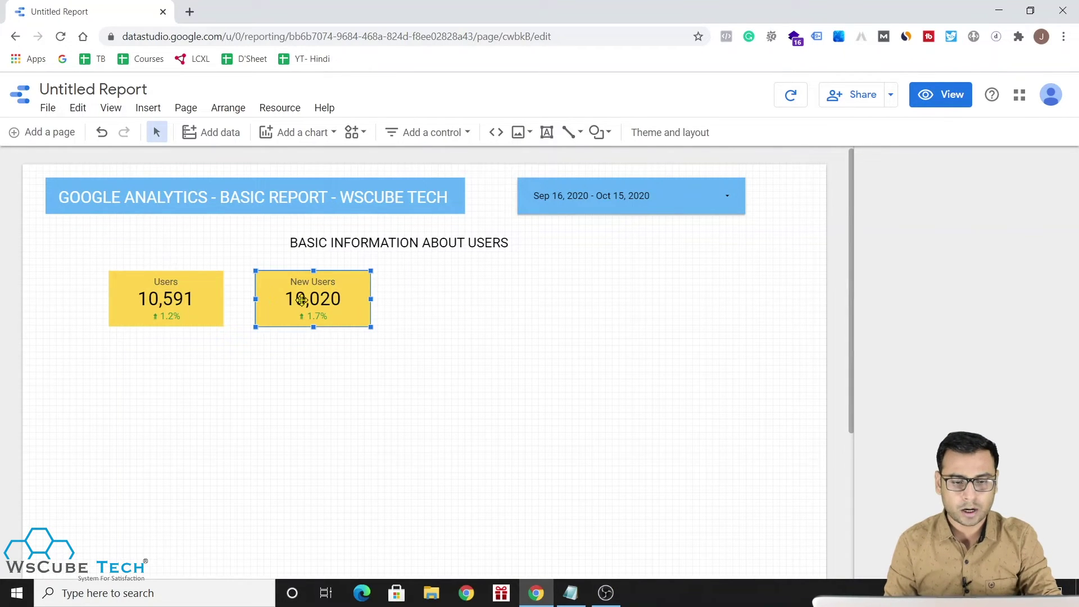
key(ctrl+c)
key(ctrl+v)
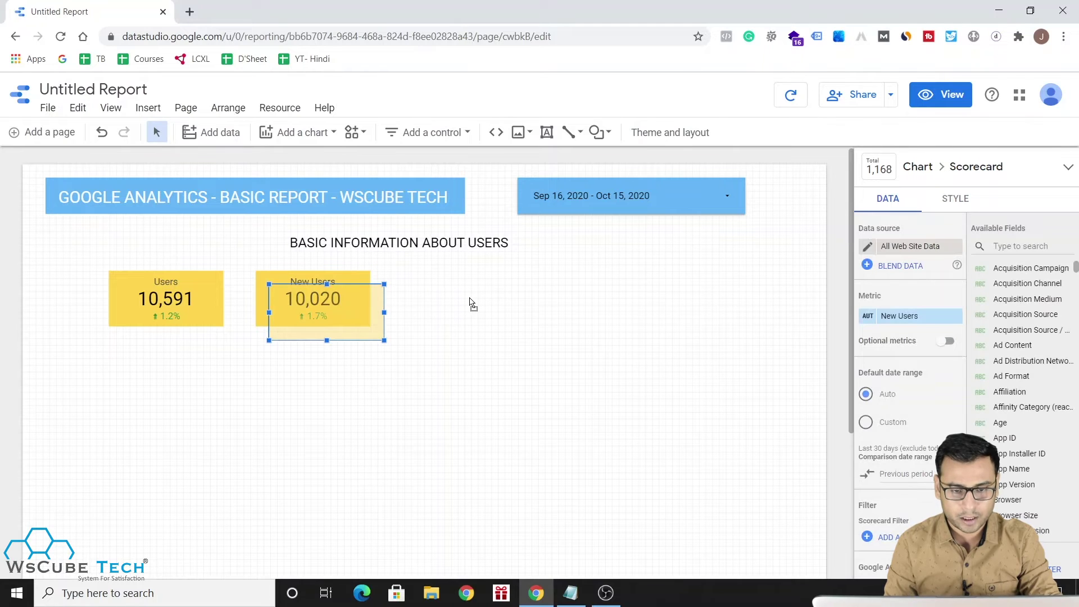
drag(470, 304, 441, 289)
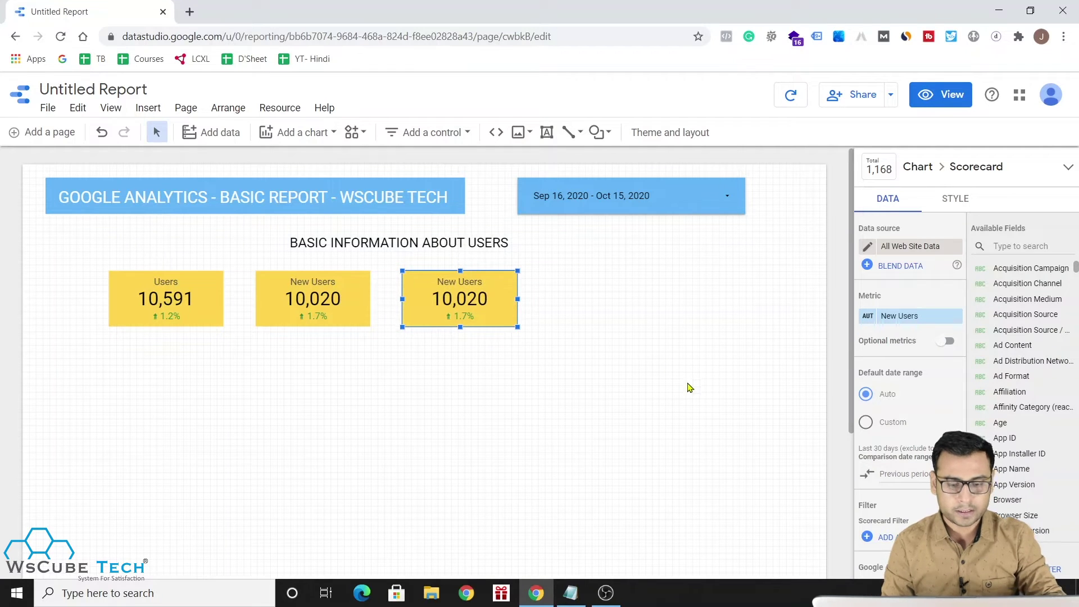
key(ctrl+v)
mouse_move(475, 296)
mouse_down()
mouse_move(601, 290)
mouse_move(585, 291)
mouse_up()
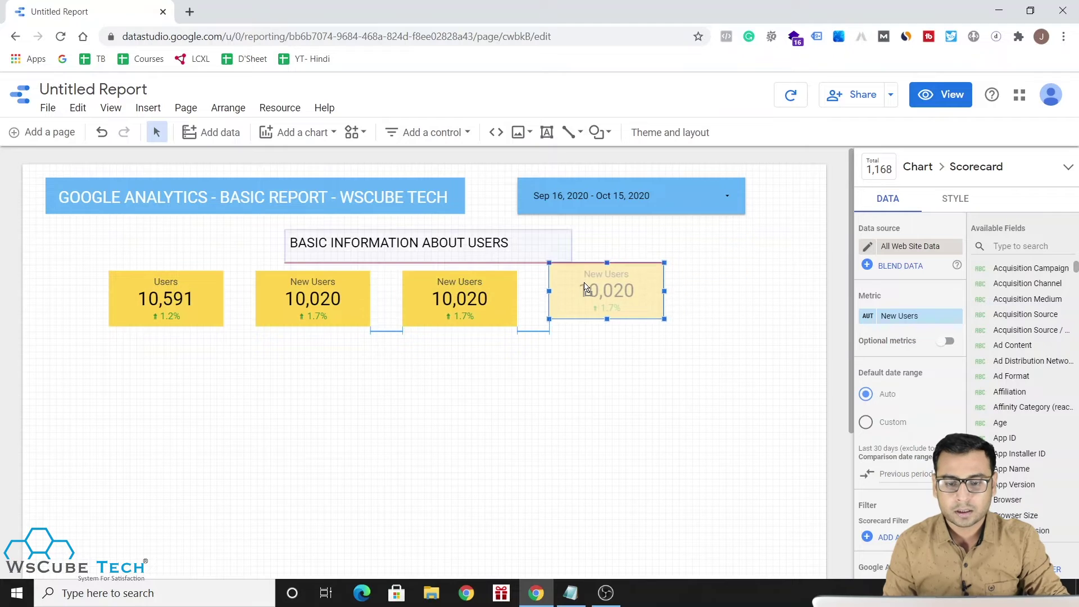
Step: Select the heading and all four scorecards and shift the row right to centre it
click(469, 290)
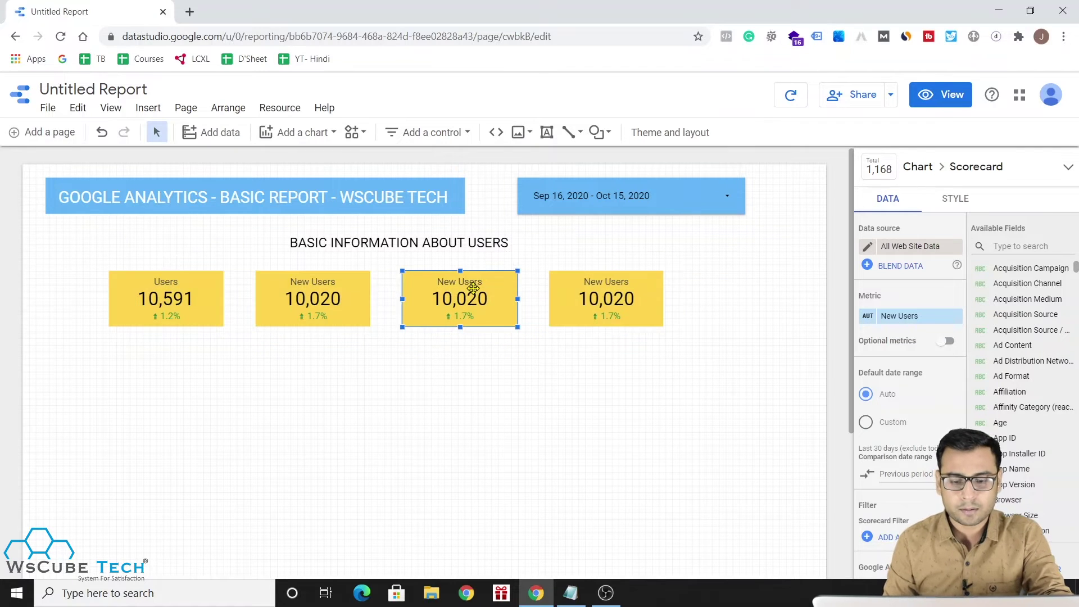
drag(115, 260, 630, 392)
drag(303, 304, 333, 304)
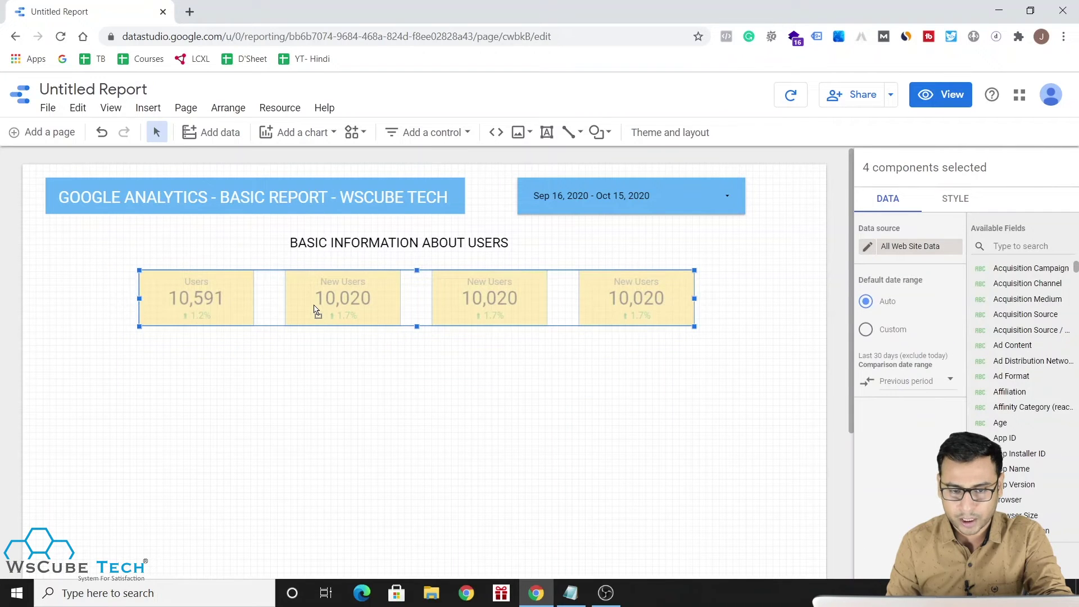
click(594, 298)
click(681, 521)
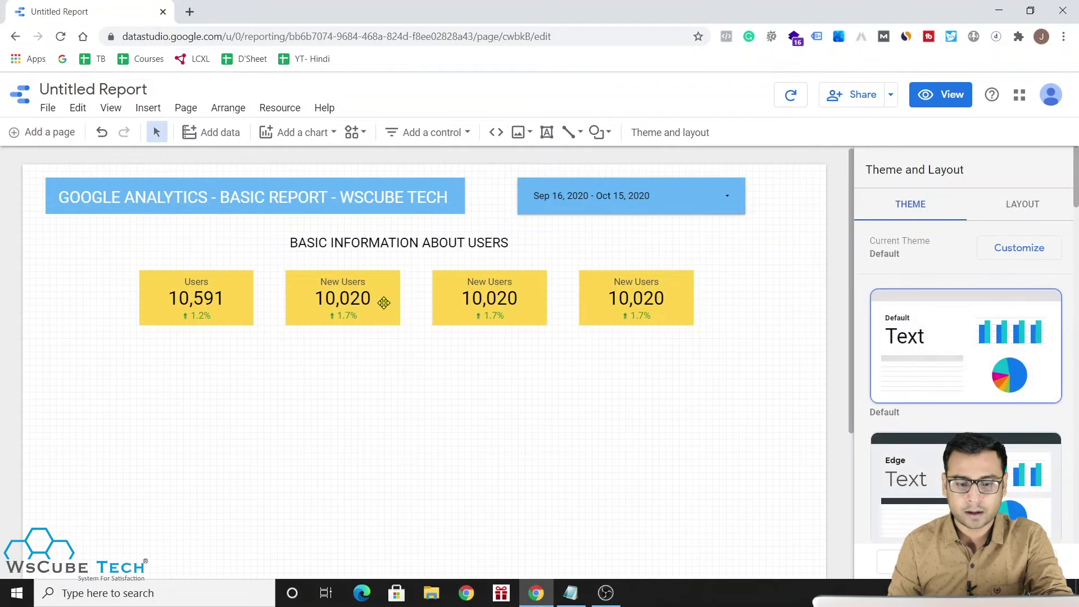
mouse_move(110, 264)
mouse_down()
mouse_move(777, 357)
mouse_move(581, 318)
mouse_up()
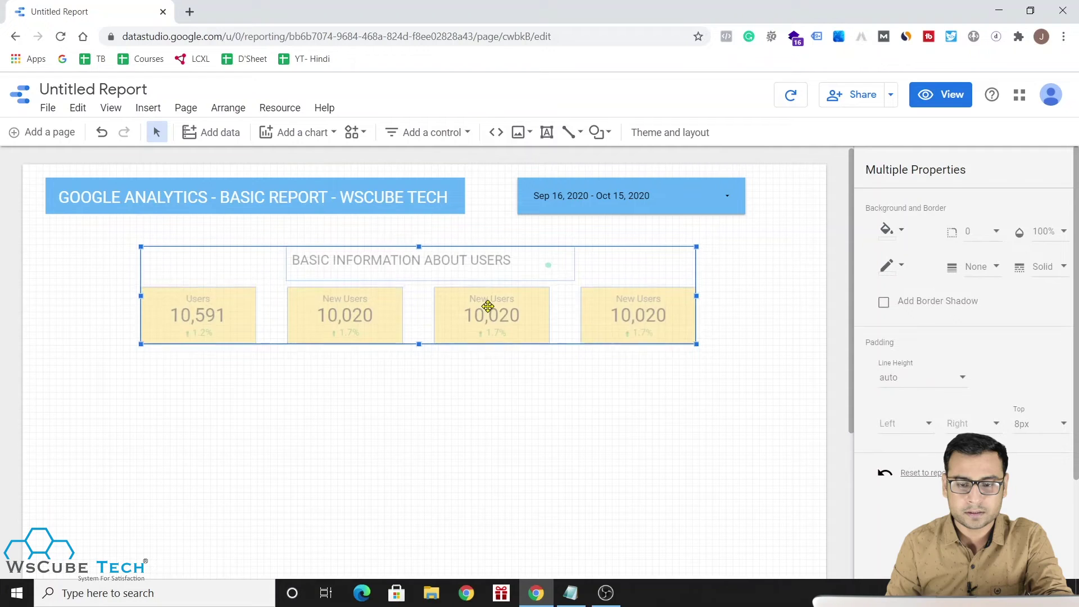
Step: Lower the heading and scorecards slightly, then draw a long horizontal divider under the report header
drag(488, 304, 489, 322)
click(573, 135)
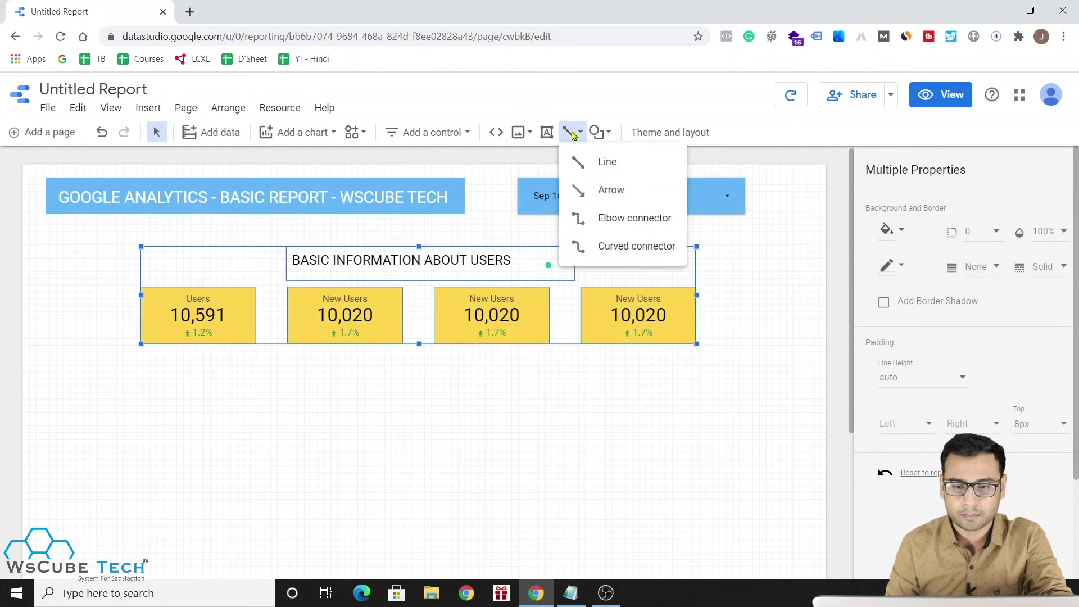
click(600, 164)
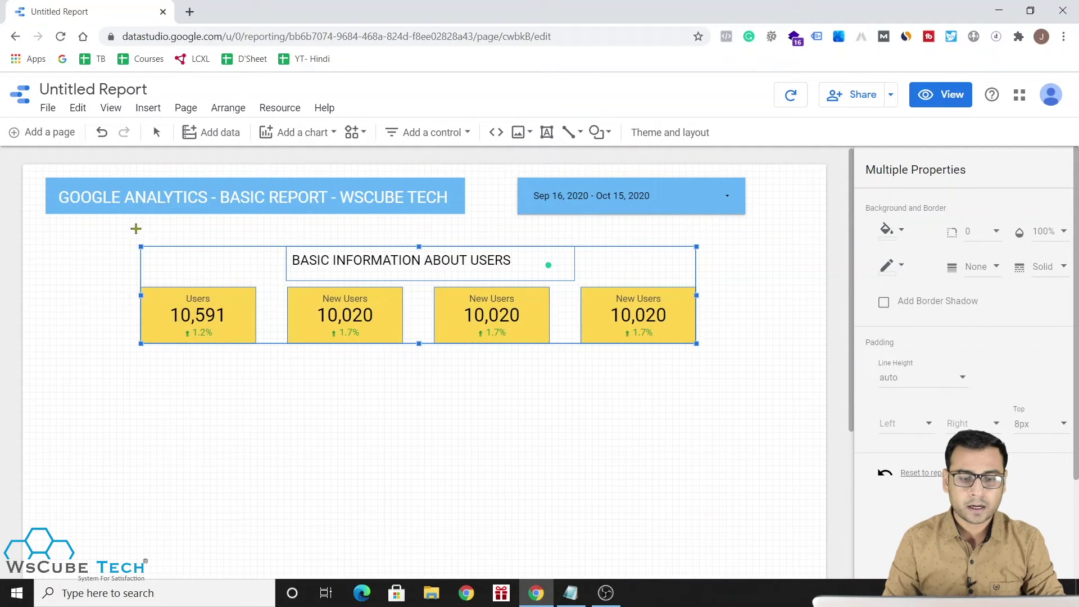
drag(136, 231, 378, 238)
drag(670, 239, 698, 233)
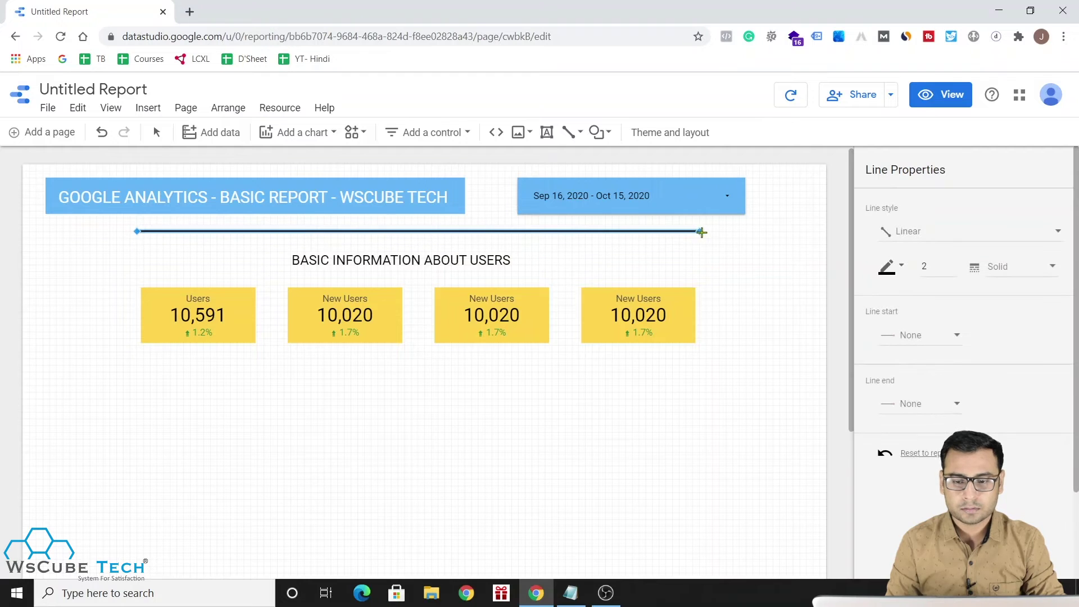
key(alt+Tab)
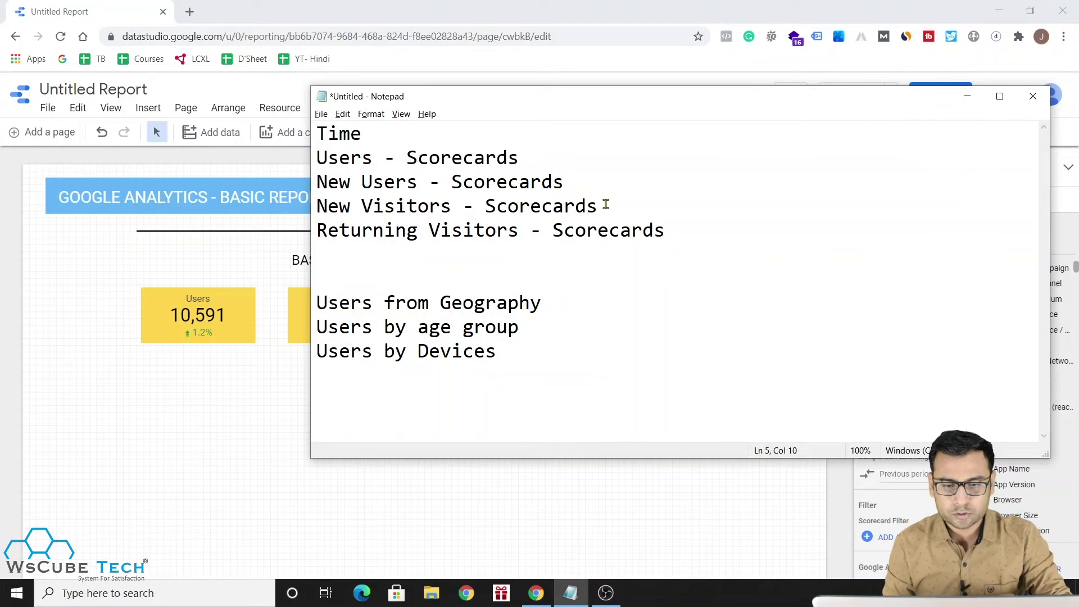
Step: In the plan, replace 'New Visitors' with 'Bounce Rate' and 'Returning Visitors' with 'Conversions/Goal'
drag(593, 207, 459, 216)
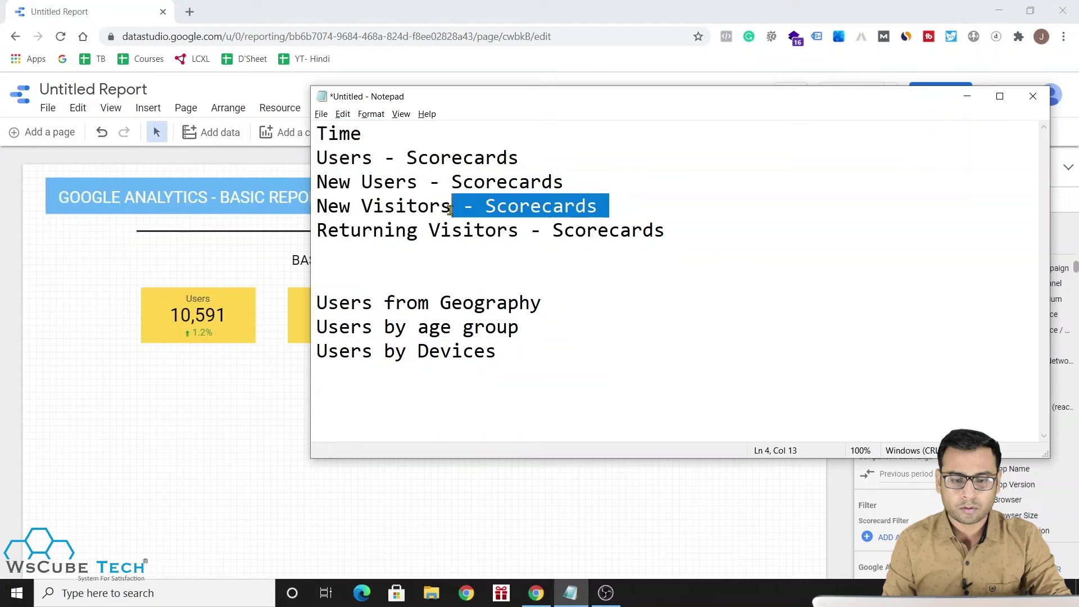
drag(450, 210, 316, 210)
text(Bounce )
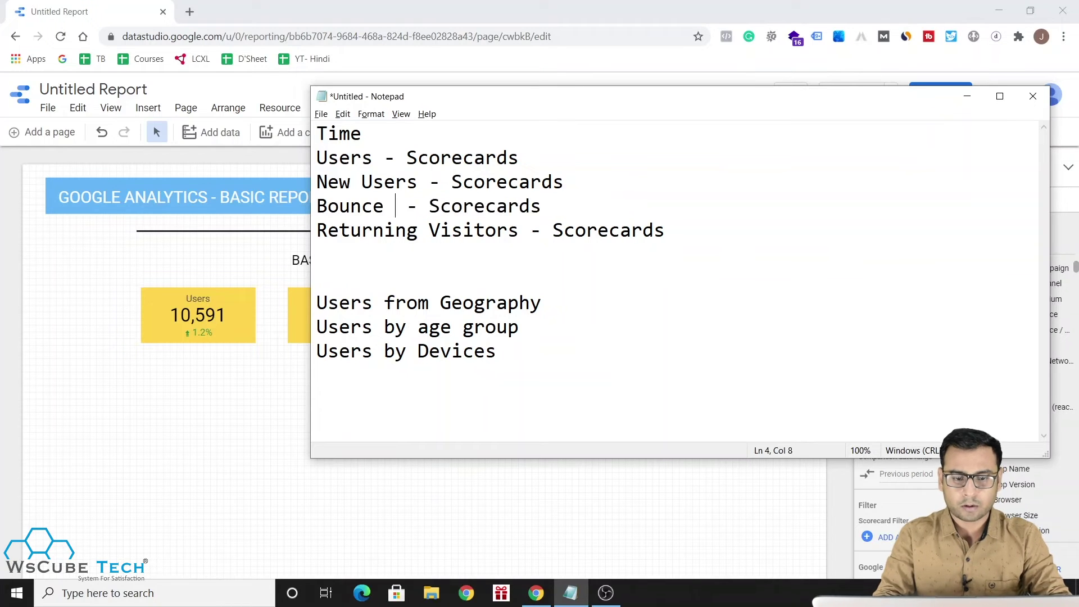
text(Rate)
drag(530, 231, 260, 240)
text(Conversion)
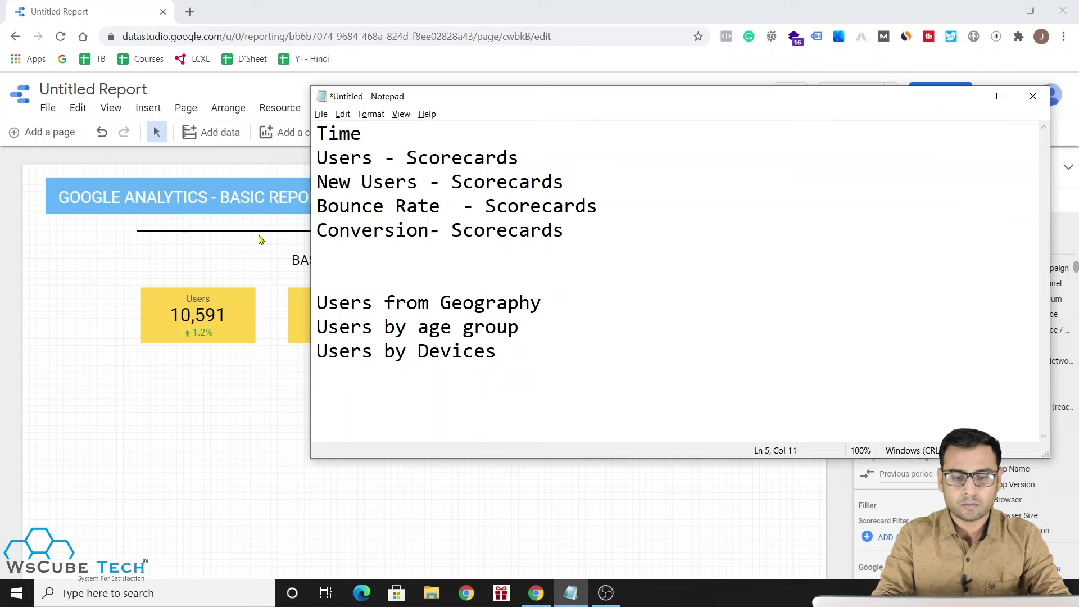
text(s)
key(BackSpace)
text(/Goal)
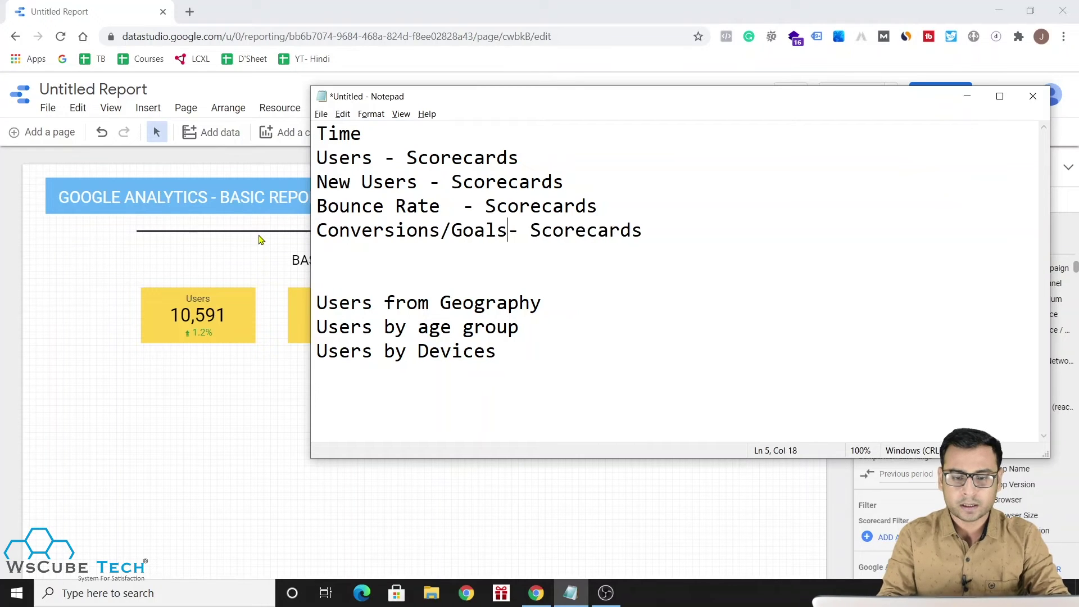
click(208, 466)
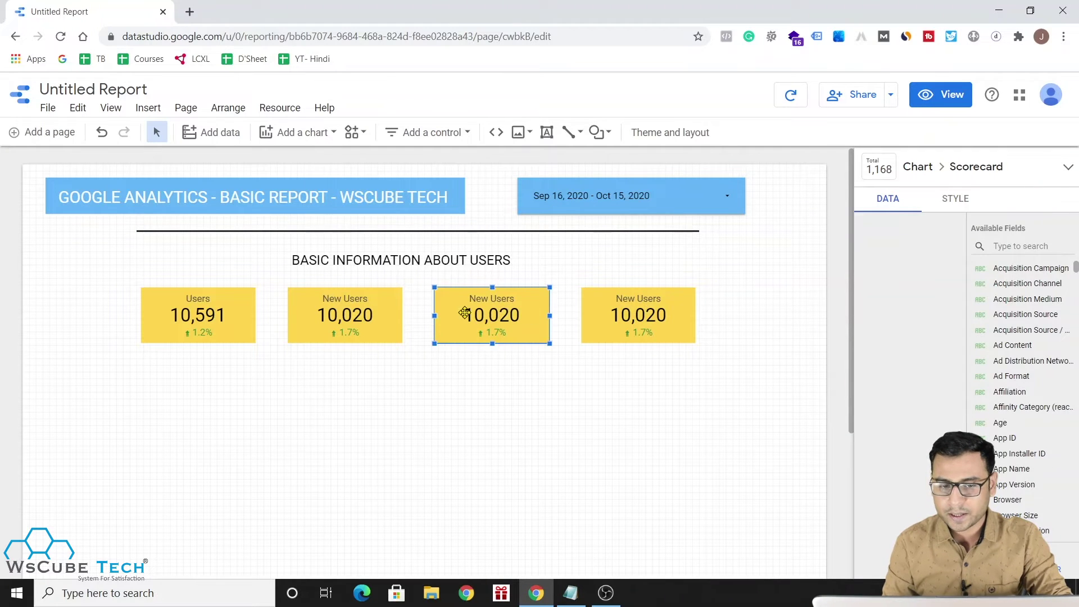
Step: Set the third scorecard's metric to Bounce Rate
click(902, 316)
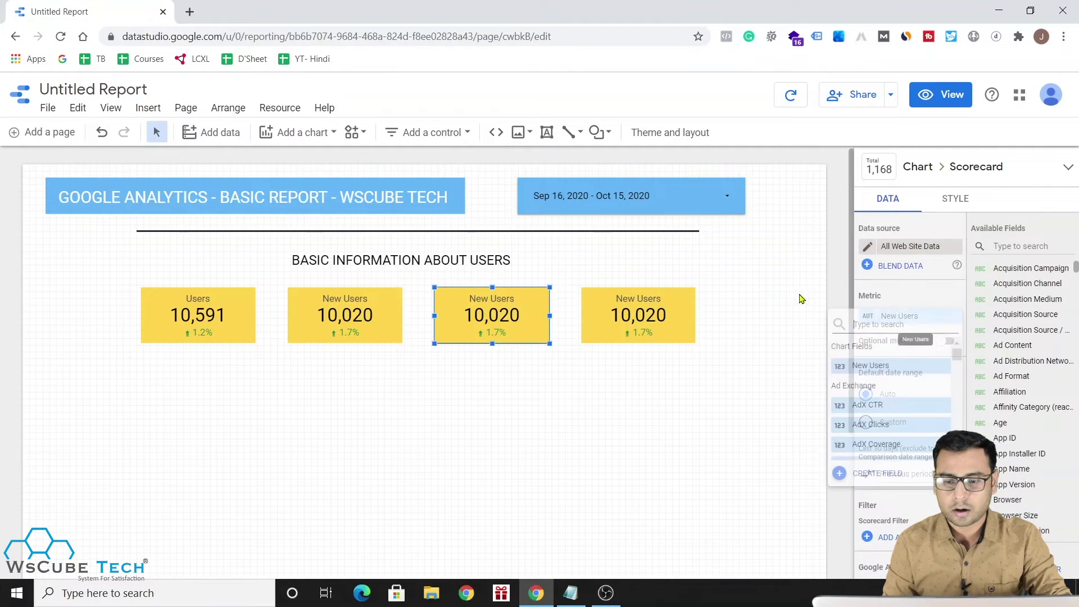
text(Bounce)
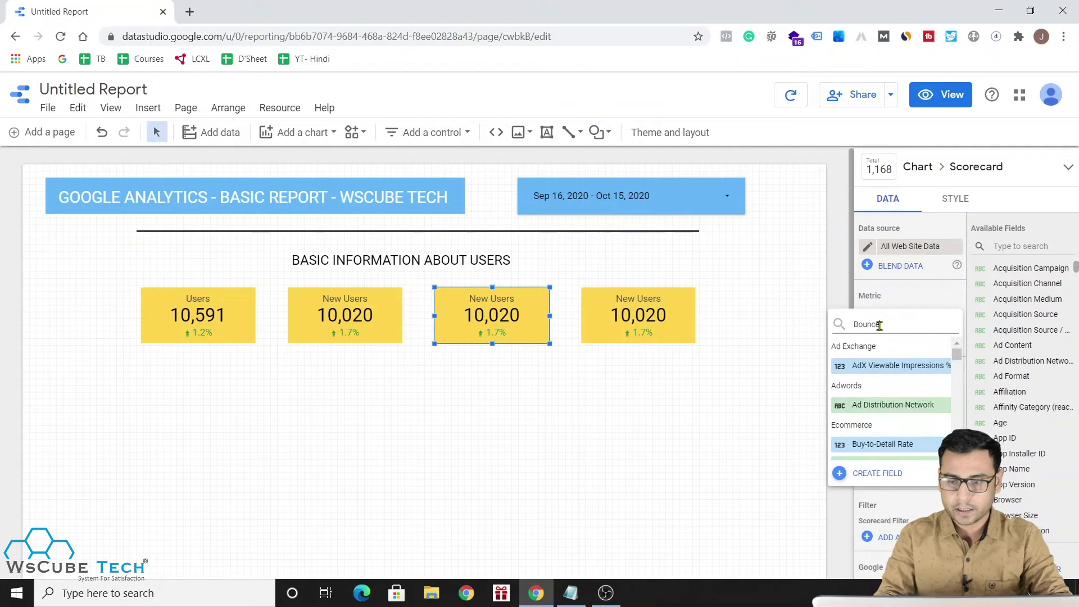
click(876, 371)
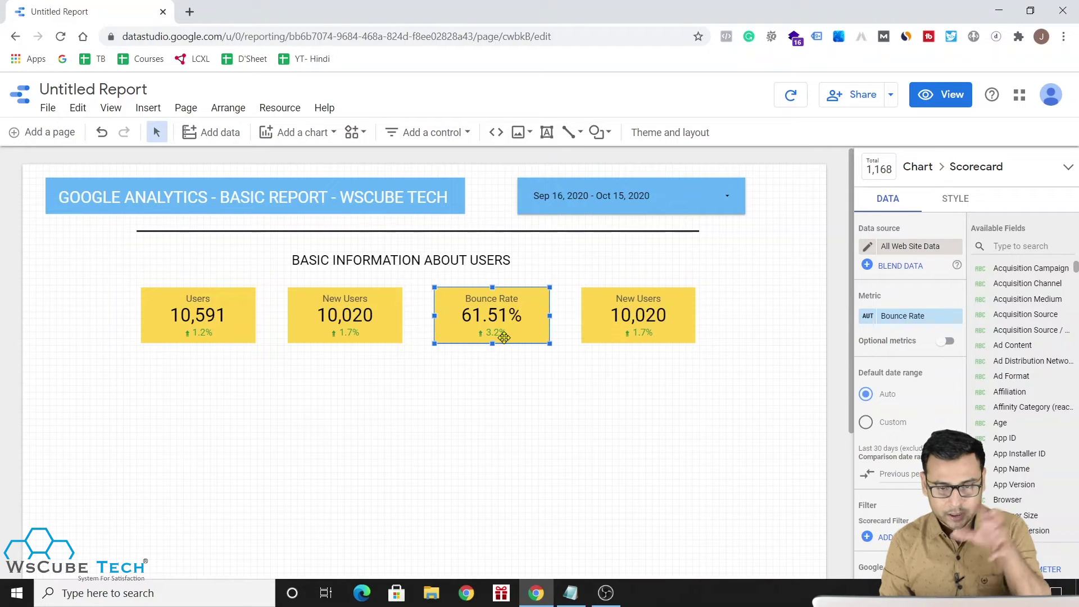
Step: Set the fourth scorecard's metric to the Goal 3 conversion rate
click(672, 324)
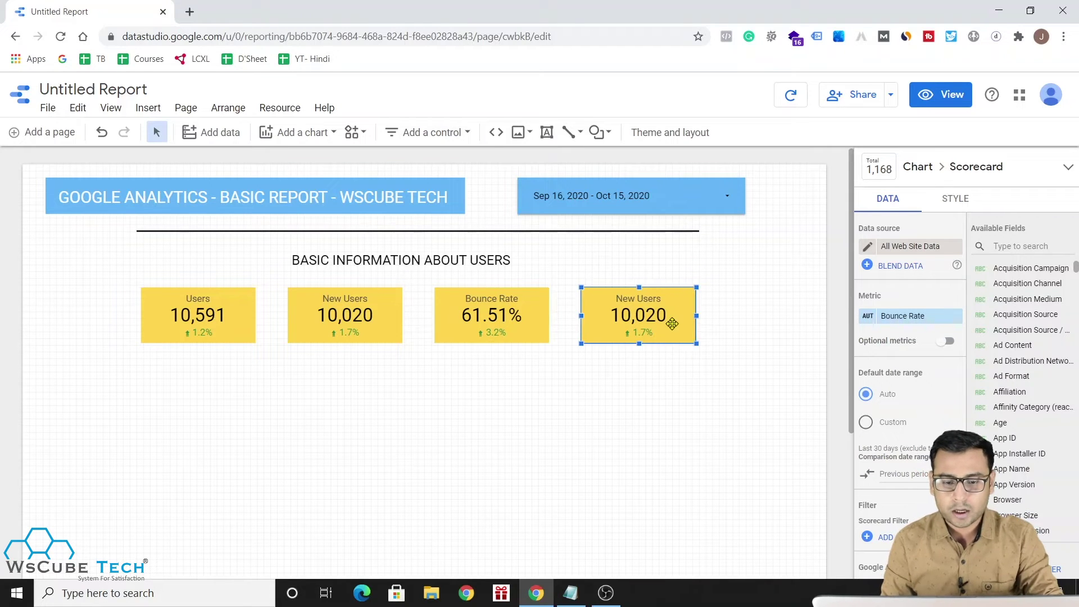
click(906, 315)
text(conve)
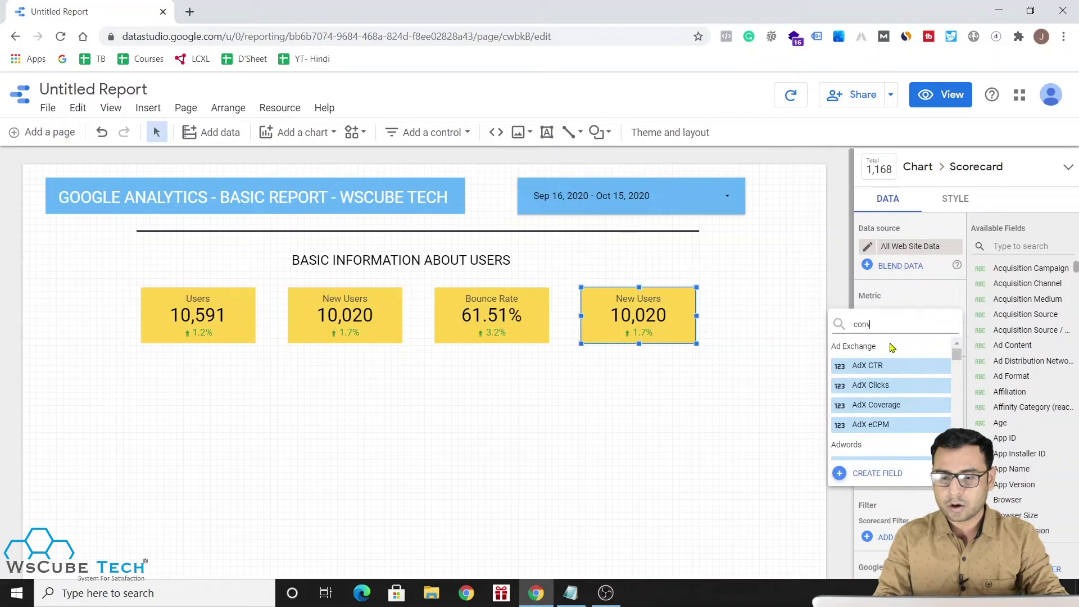
text(r)
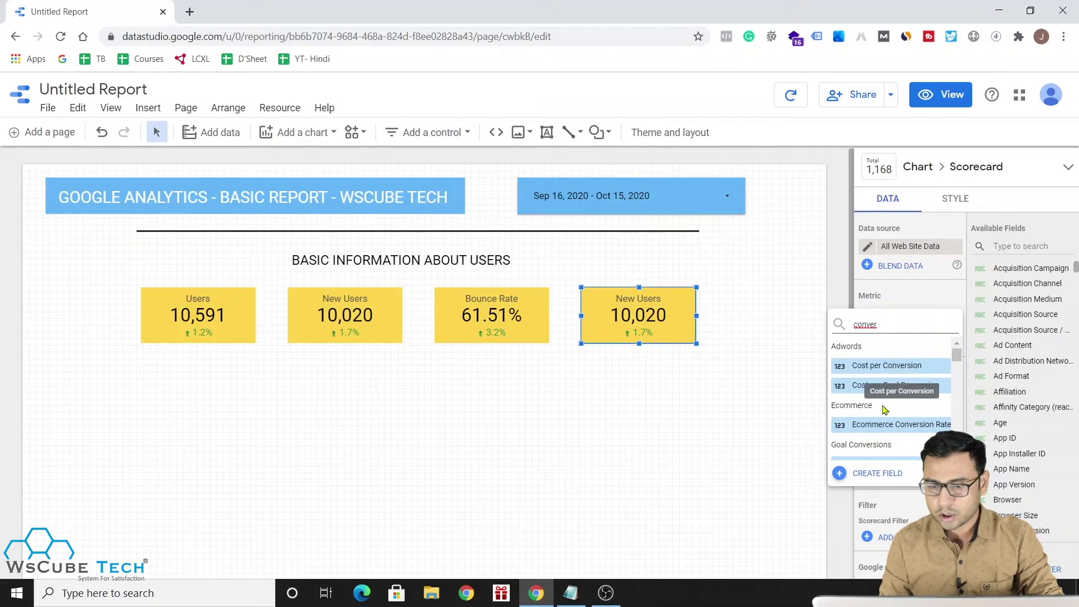
scroll(888, 423, down, 2)
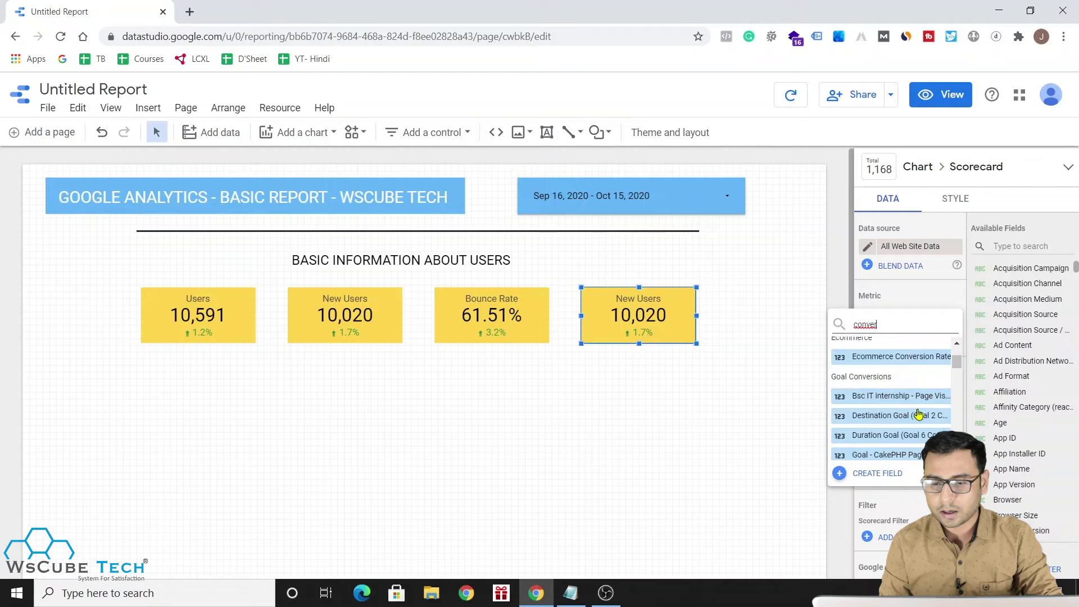
scroll(899, 405, down, 2)
scroll(919, 413, down, 2)
scroll(918, 413, down, 2)
scroll(918, 413, up, 3)
scroll(918, 413, up, 2)
scroll(918, 414, up, 2)
scroll(916, 414, up, 2)
scroll(910, 413, up, 2)
scroll(899, 405, up, 1)
click(892, 391)
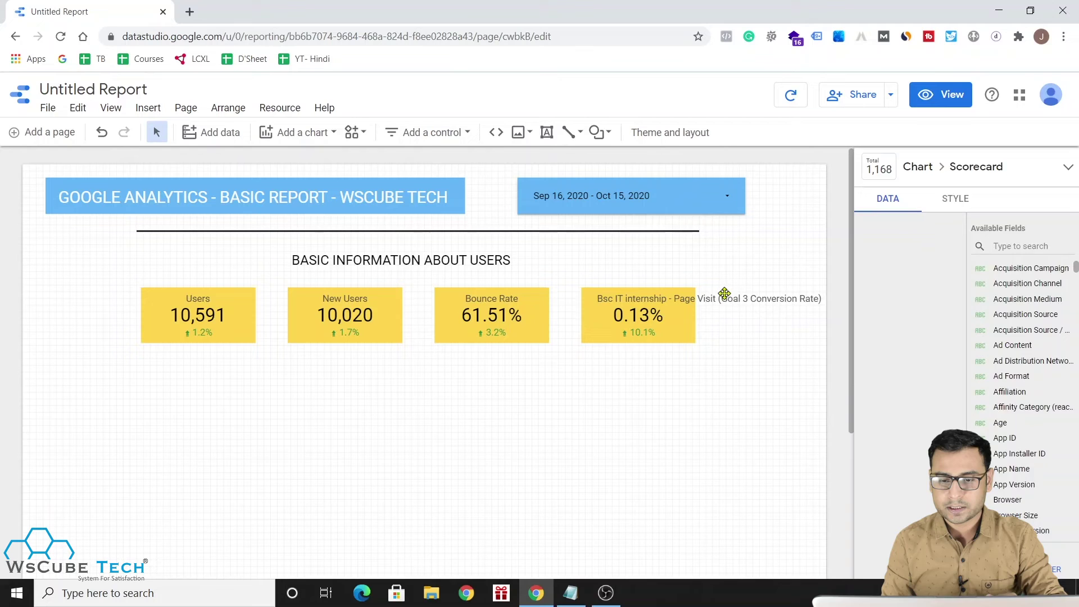
Step: Widen the Goal 3 scorecard to fit its label and recentre the four-card row under the heading
click(718, 295)
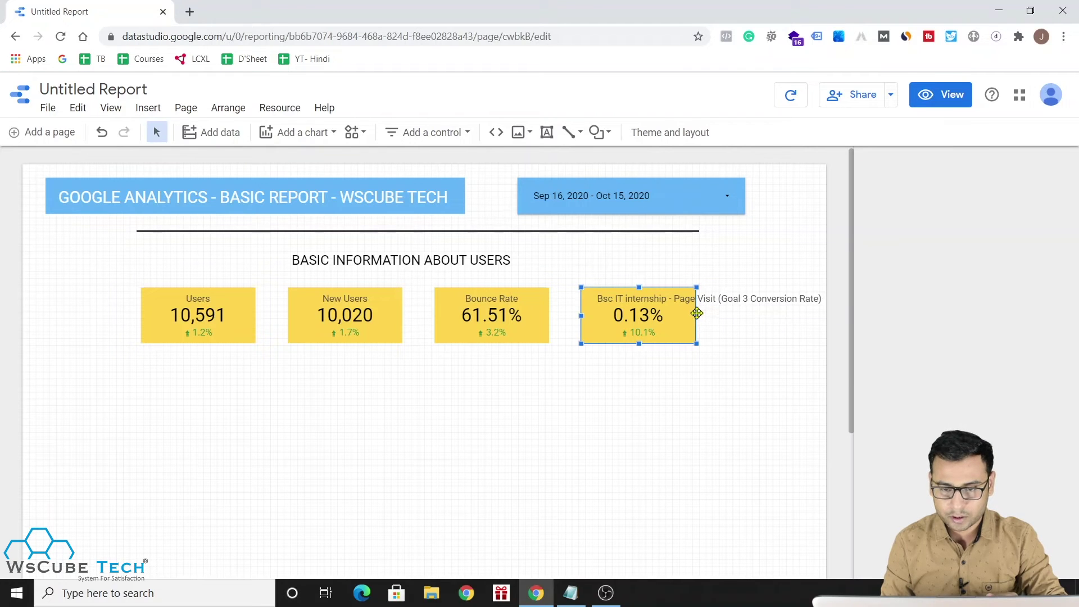
drag(697, 313, 822, 313)
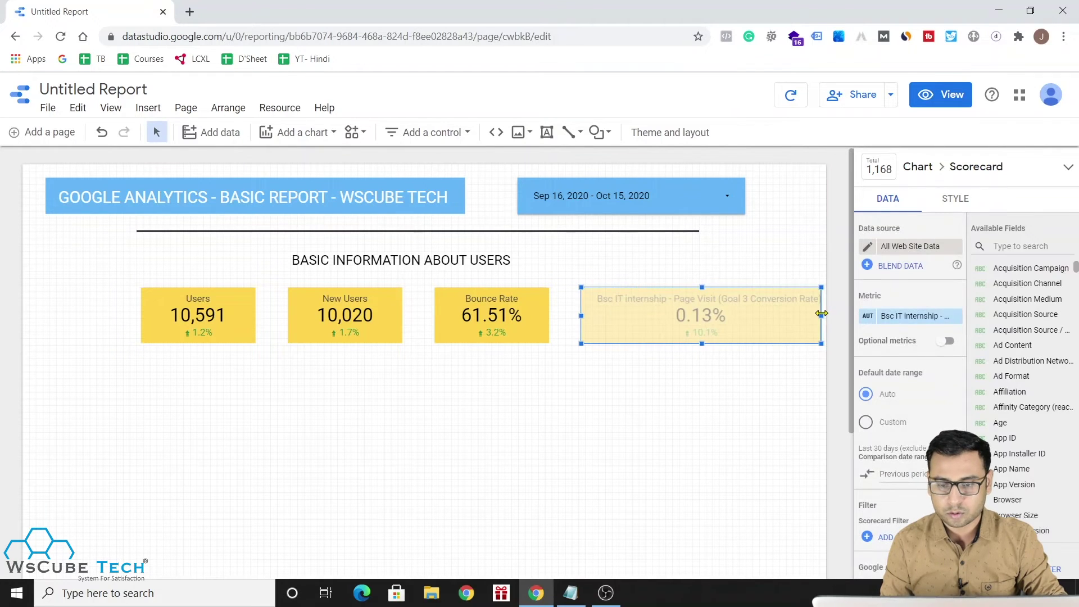
drag(822, 313, 826, 313)
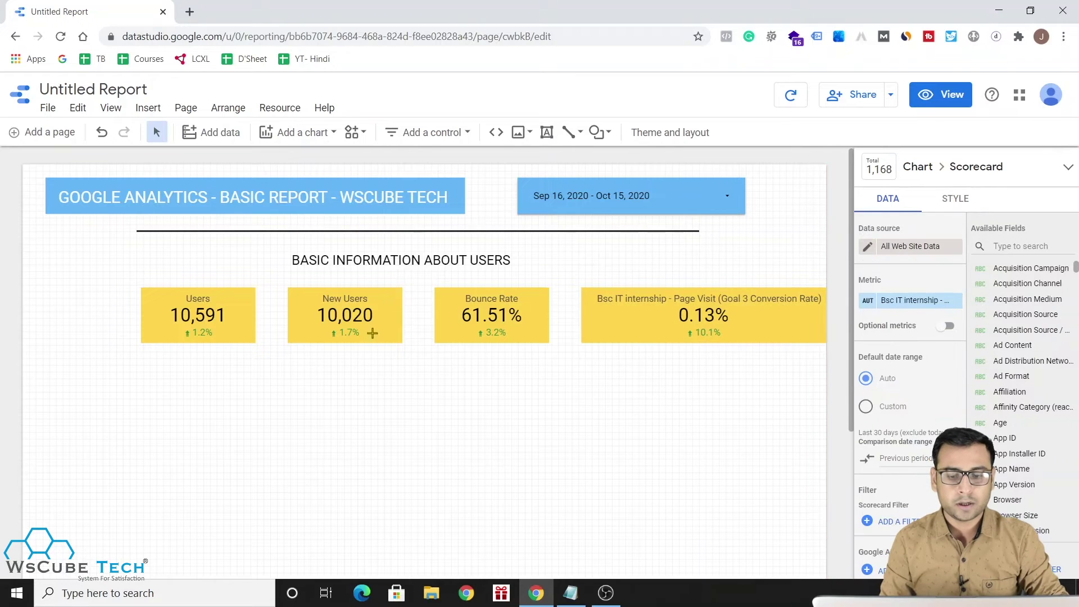
drag(752, 393, 173, 283)
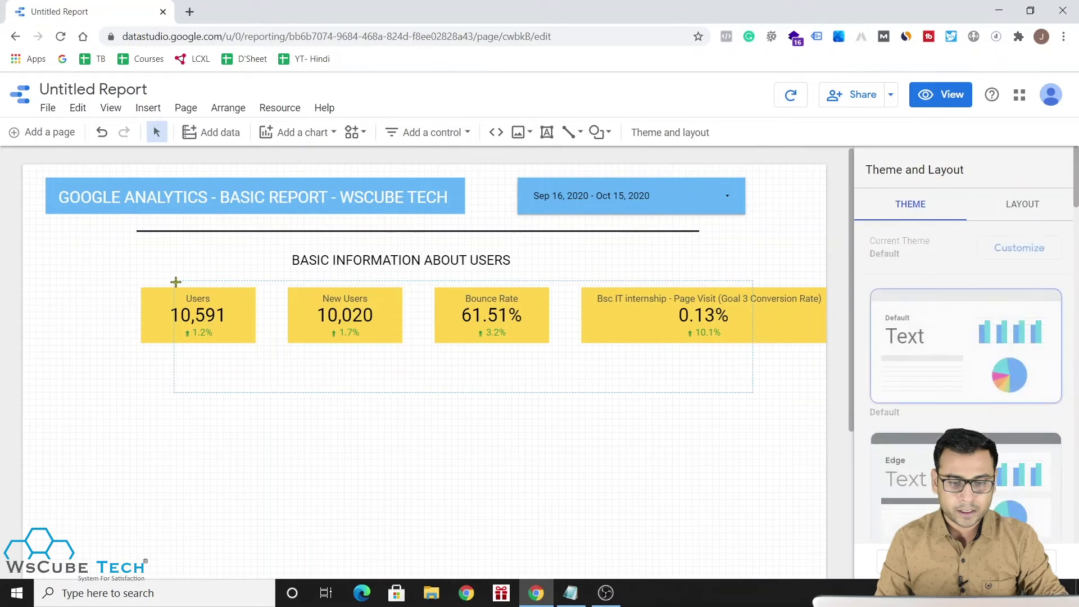
drag(346, 304, 291, 304)
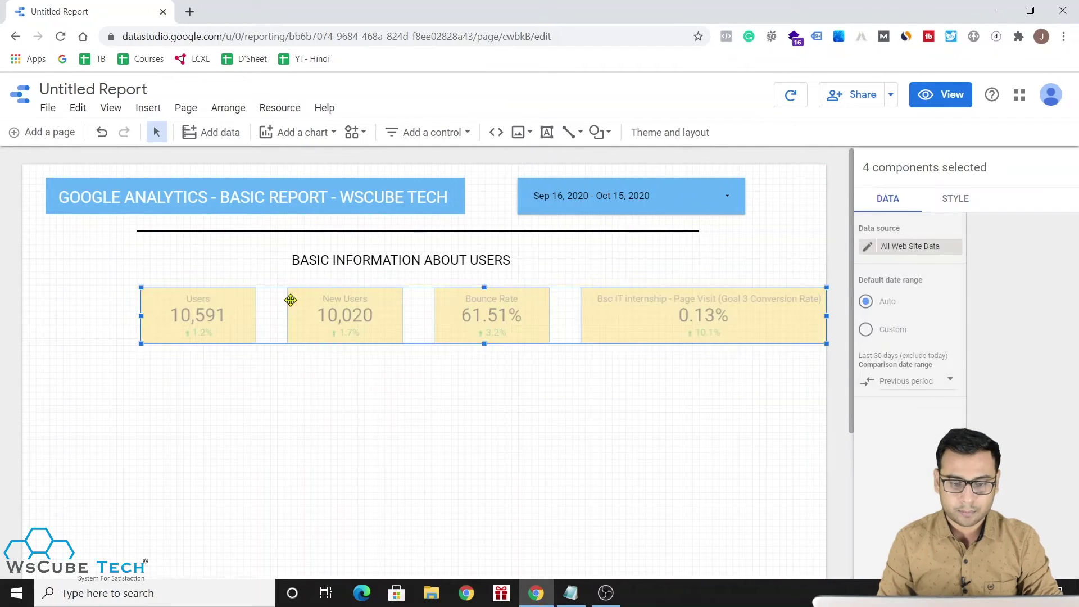
drag(291, 304, 289, 304)
click(457, 416)
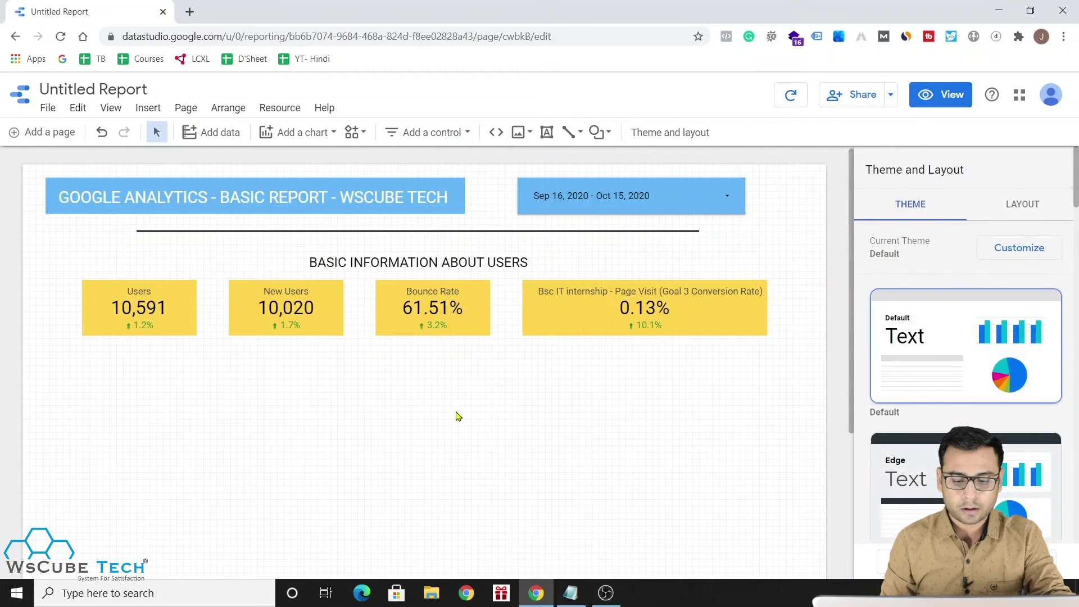
click(569, 588)
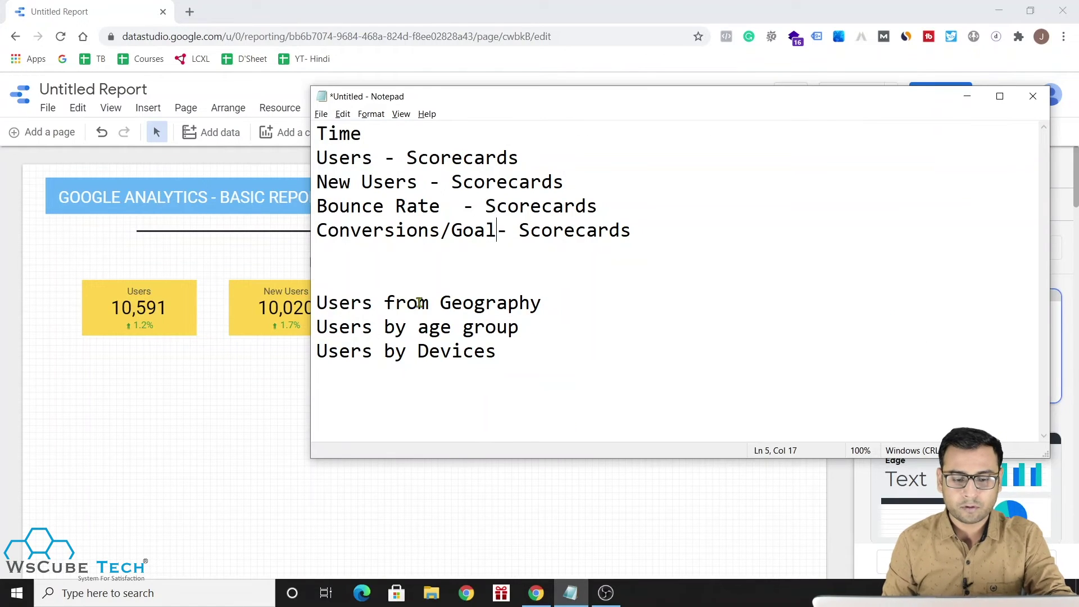
Step: Review the Users from Geography, age group and Users by Devices items in the plan
drag(348, 301, 496, 302)
click(571, 330)
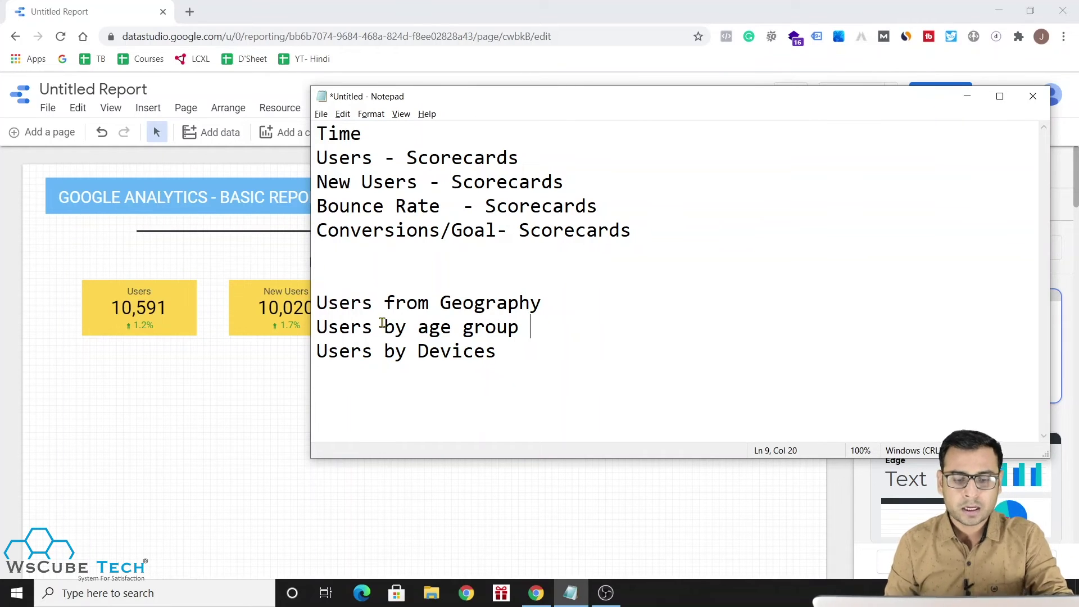
drag(428, 328, 562, 324)
click(557, 346)
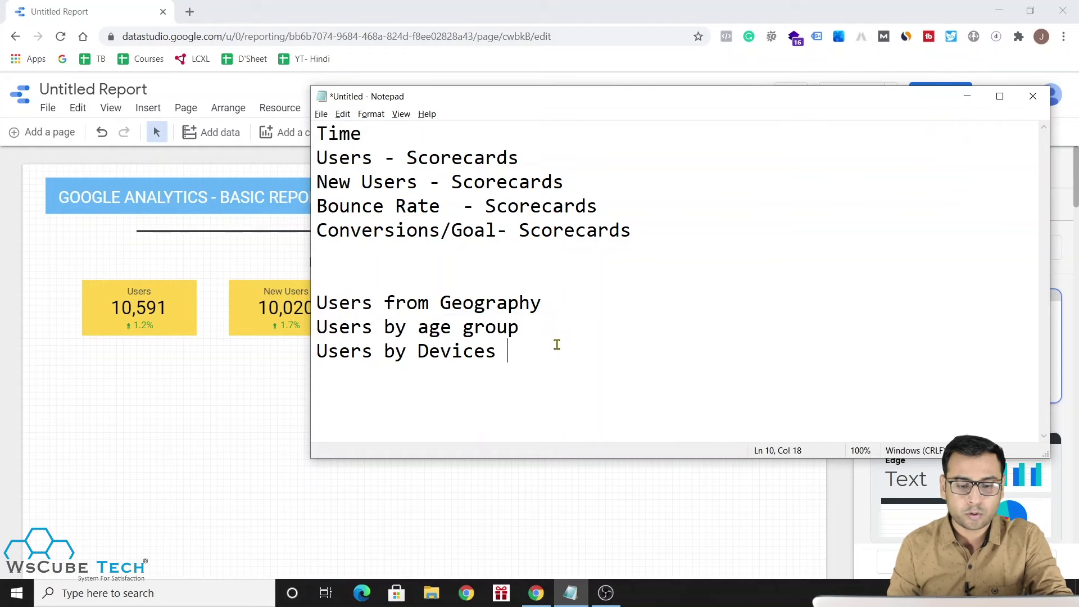
click(127, 431)
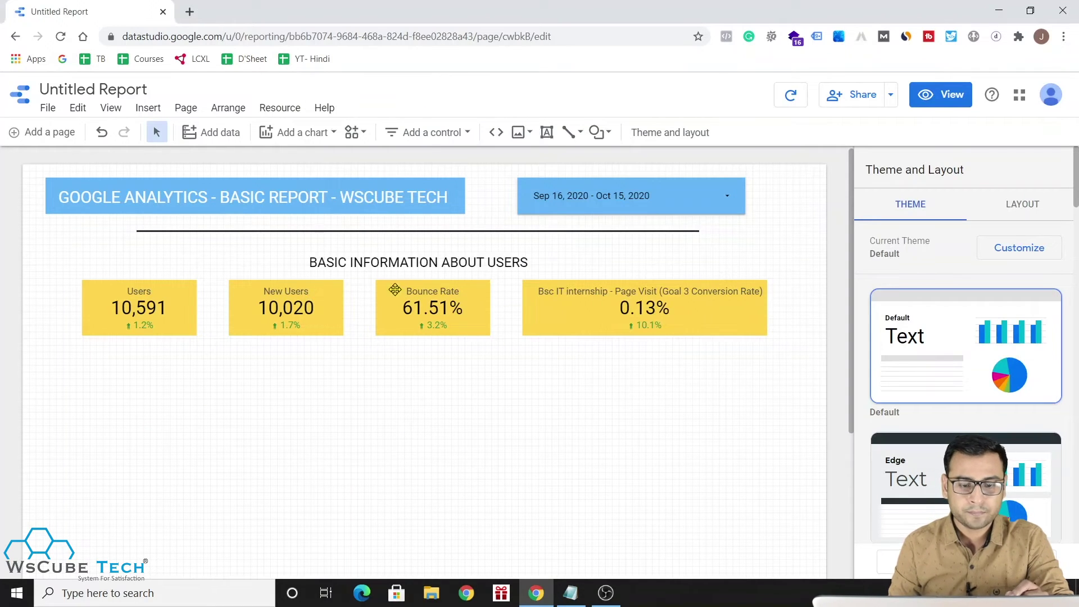
Step: Duplicate the BASIC INFORMATION ABOUT USERS heading and move the copy below the scorecards
click(375, 262)
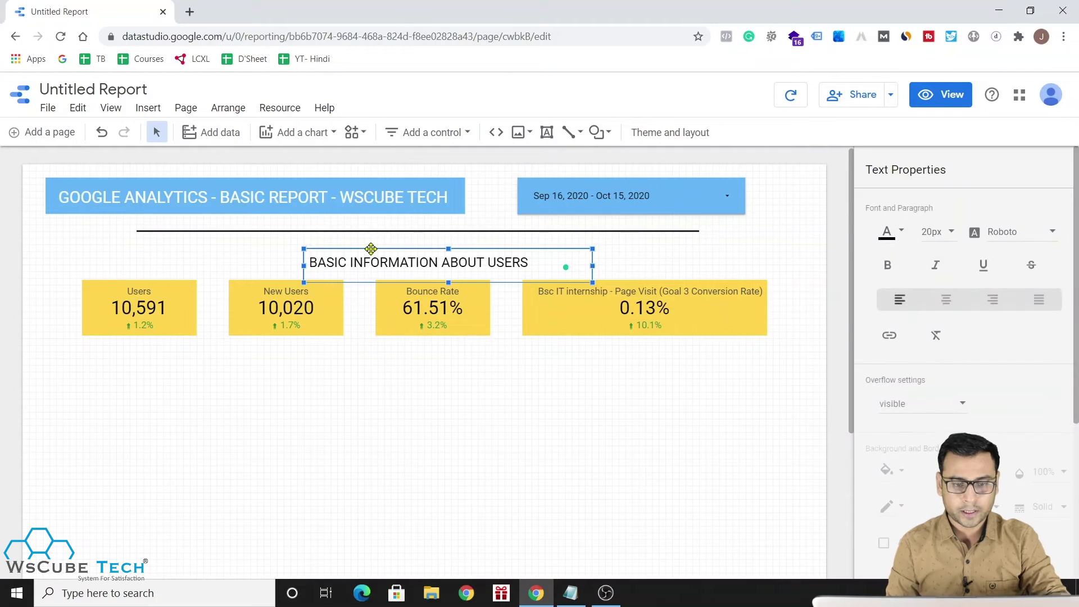
key(ctrl+c)
key(ctrl+v)
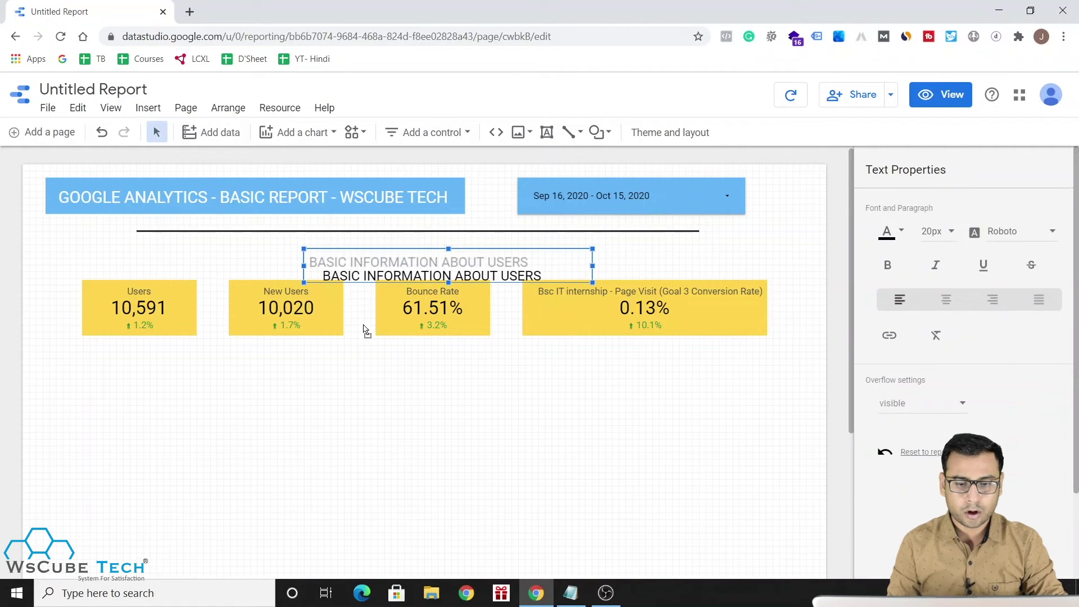
drag(364, 329, 376, 279)
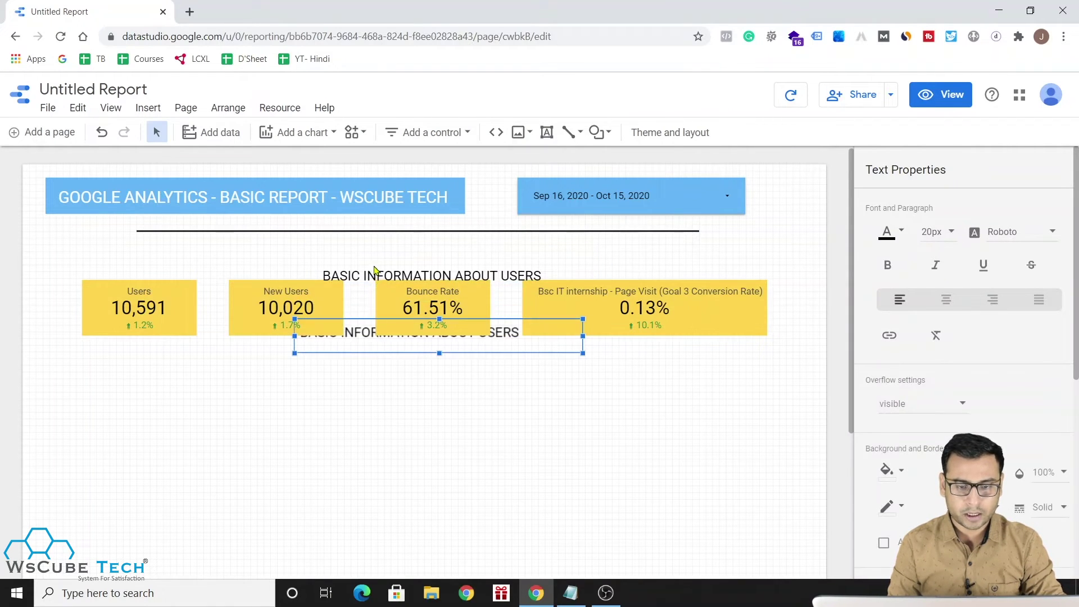
click(374, 271)
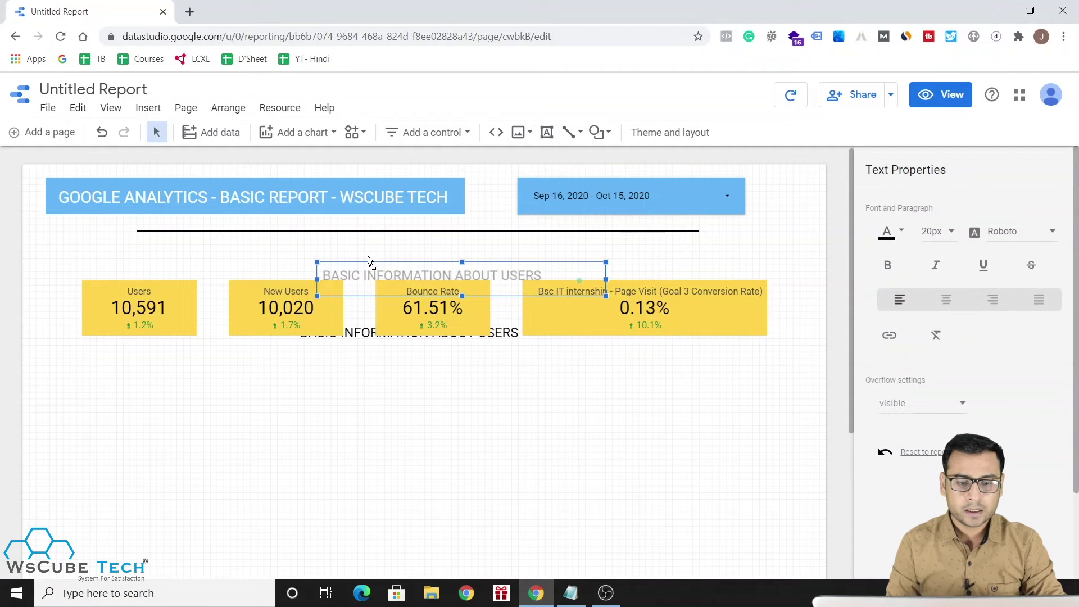
drag(368, 259, 366, 260)
click(358, 327)
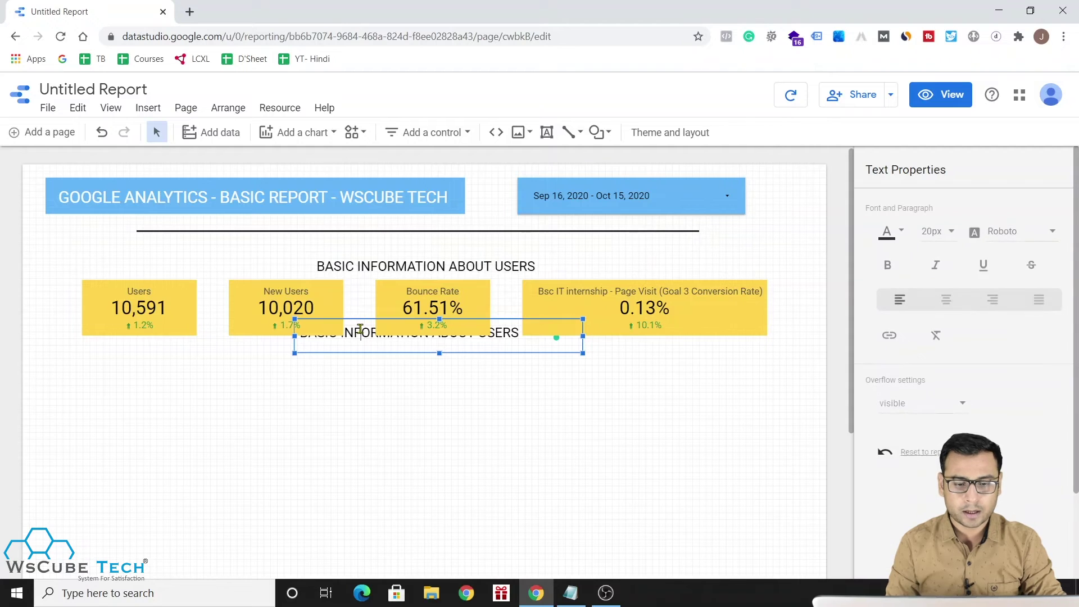
mouse_move(360, 328)
mouse_down()
mouse_move(362, 359)
mouse_move(376, 369)
mouse_up()
Step: Change the copy to MORE INFORMATION ABOUT USERS and recentre the original heading
click(314, 376)
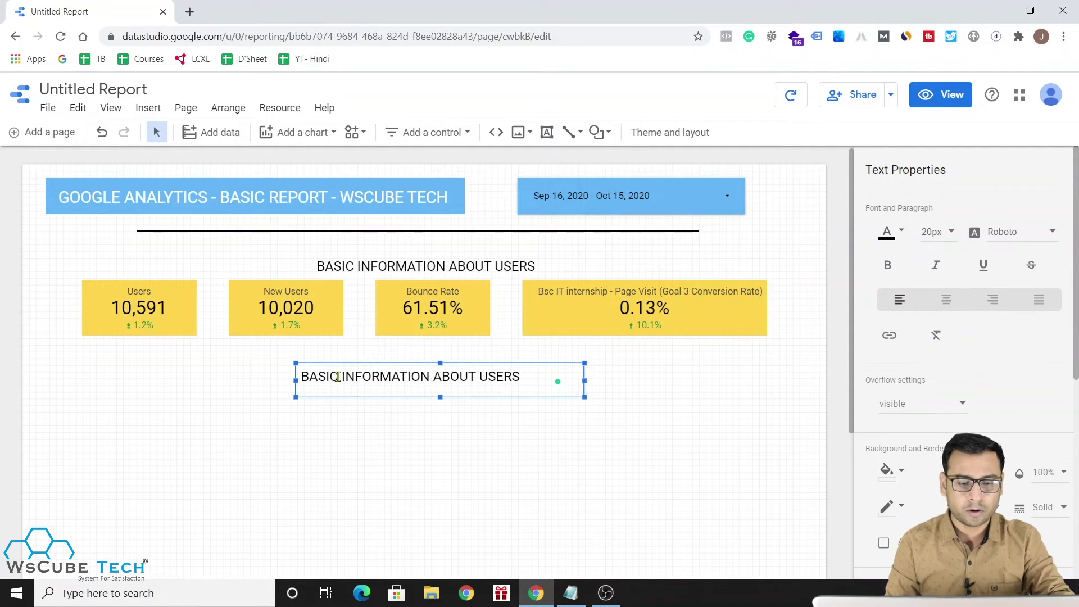
key(BackSpace)
key(BackSpace)
key(BackSpace)
key(BackSpace)
text(MORE)
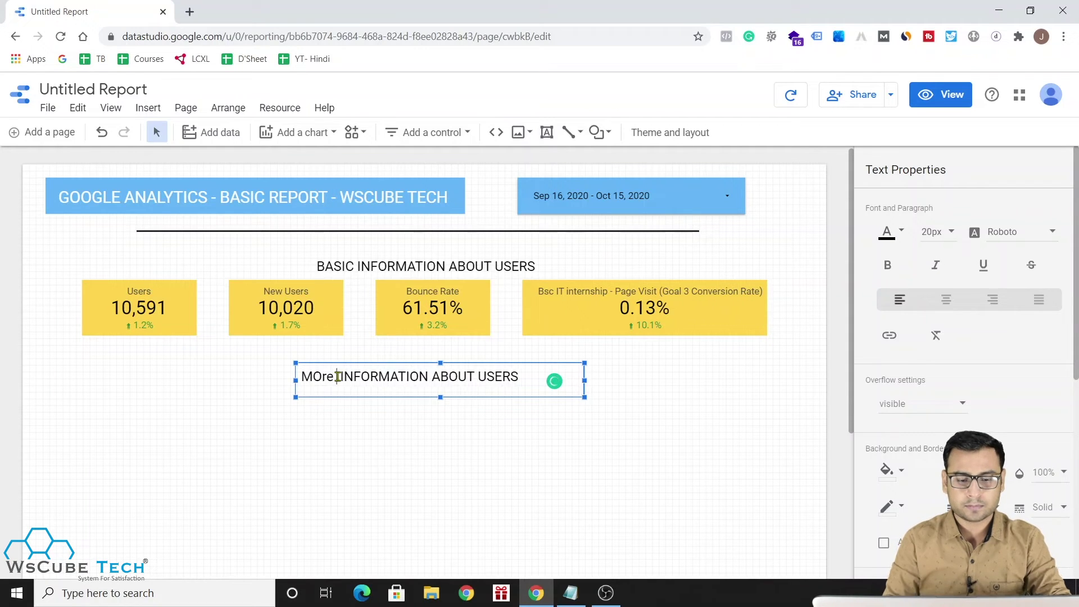
click(379, 250)
drag(377, 250, 360, 254)
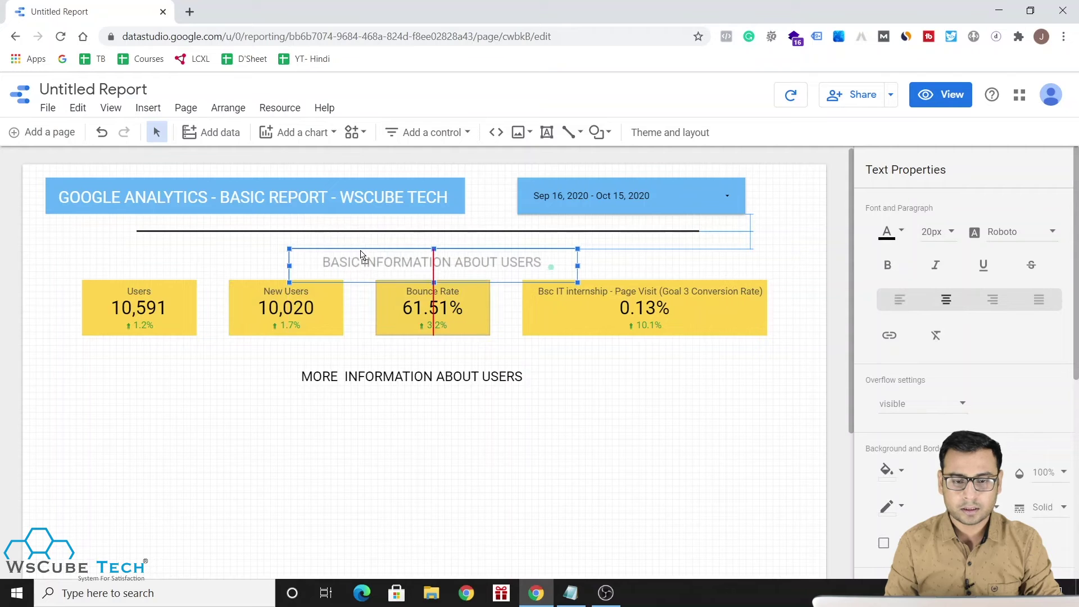
Step: Nudge the MORE INFORMATION ABOUT USERS heading into place and check the chart plan
click(373, 470)
click(399, 369)
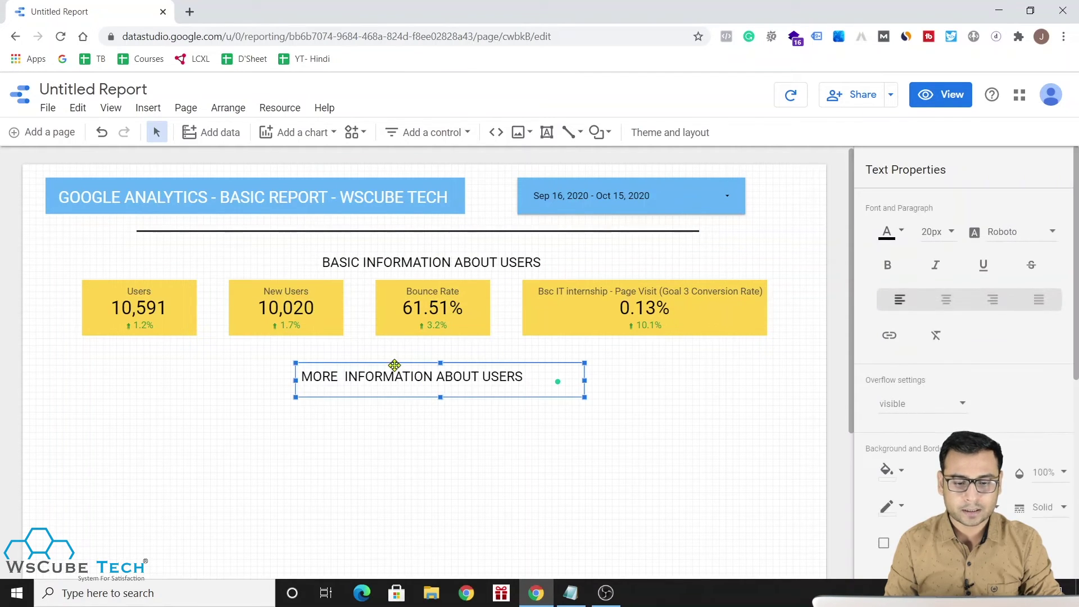
drag(394, 365, 400, 376)
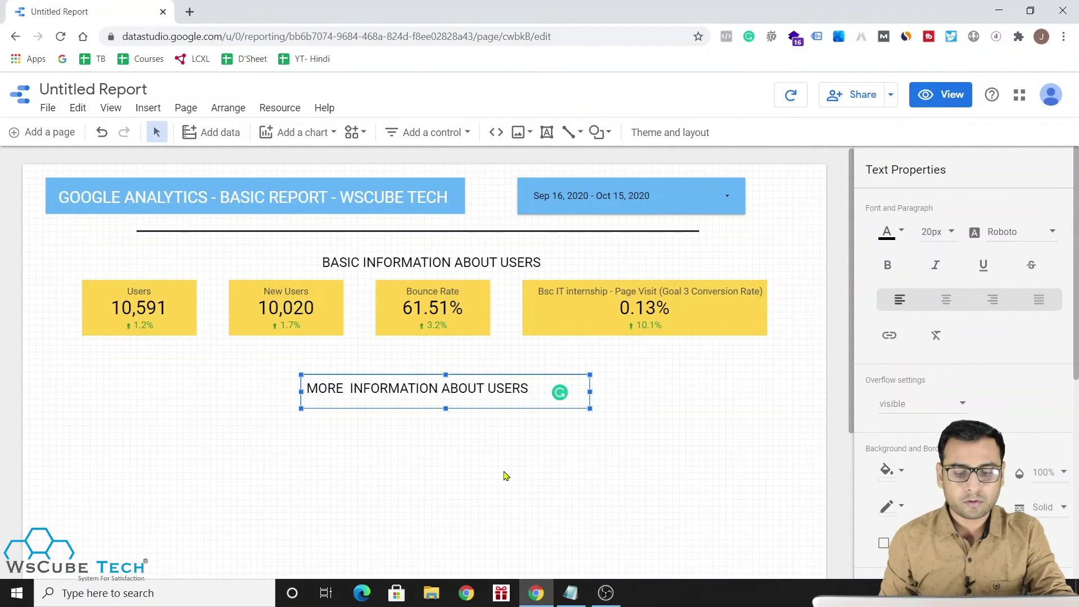
scroll(505, 476, down, 3)
scroll(505, 475, up, 1)
click(570, 593)
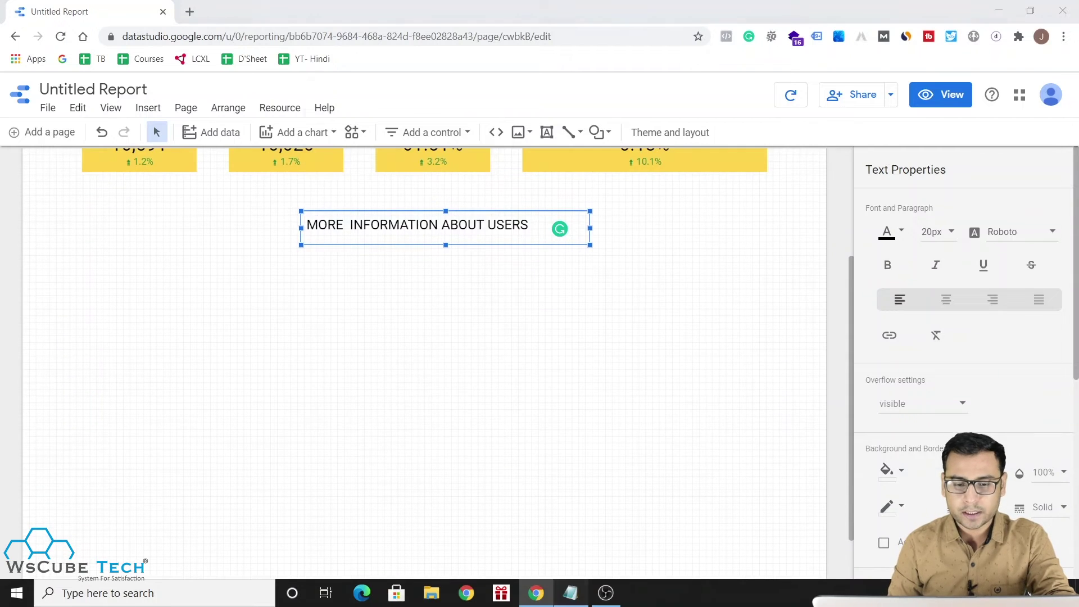
click(499, 496)
scroll(500, 323, up, 2)
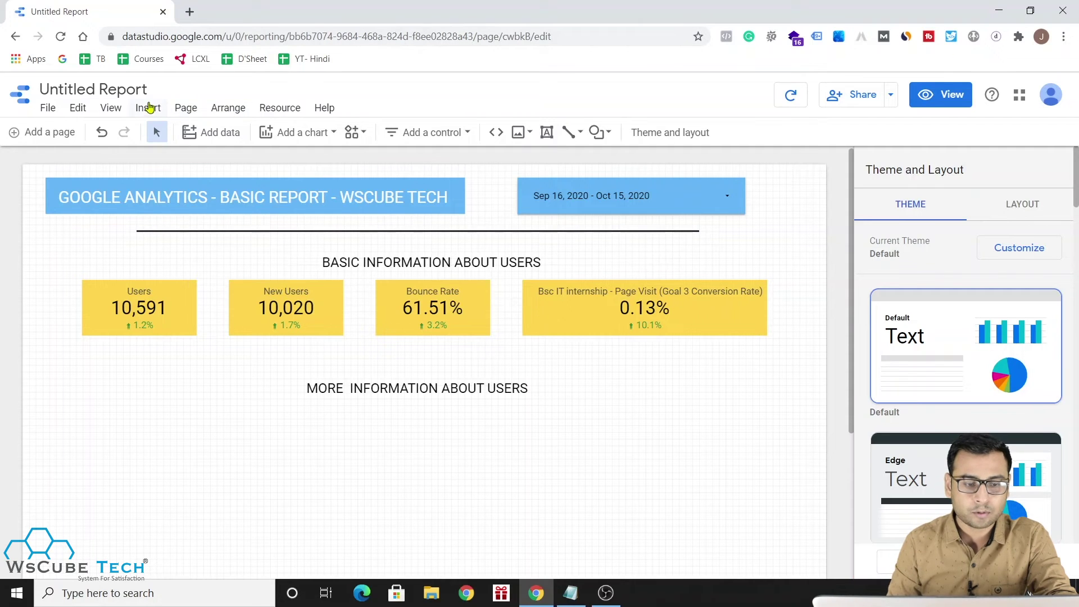
Step: Insert a geo chart below the MORE INFORMATION heading and shrink its box slightly
click(147, 107)
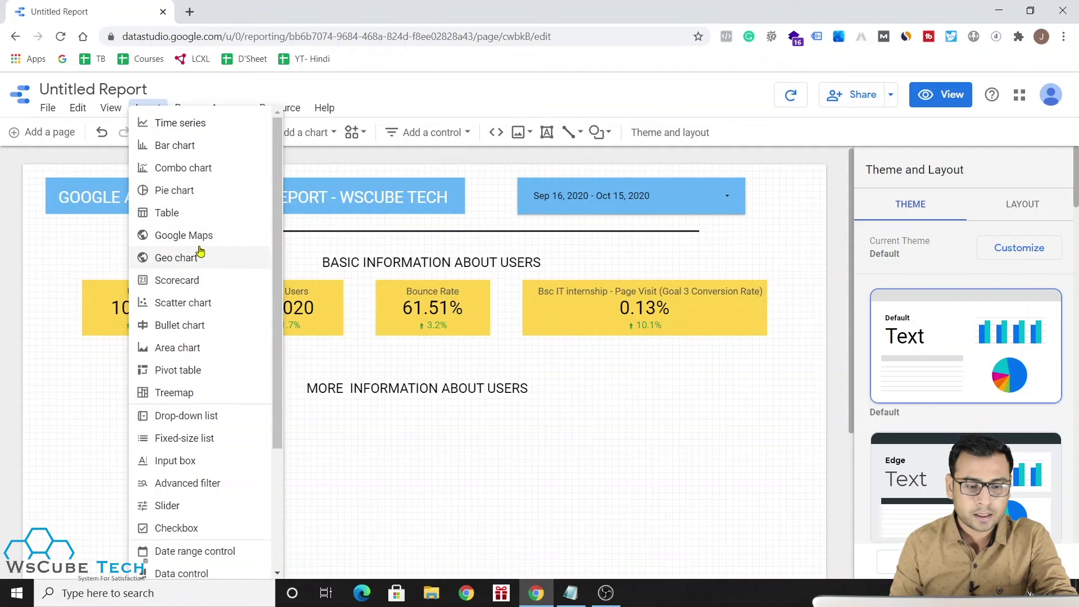
click(247, 260)
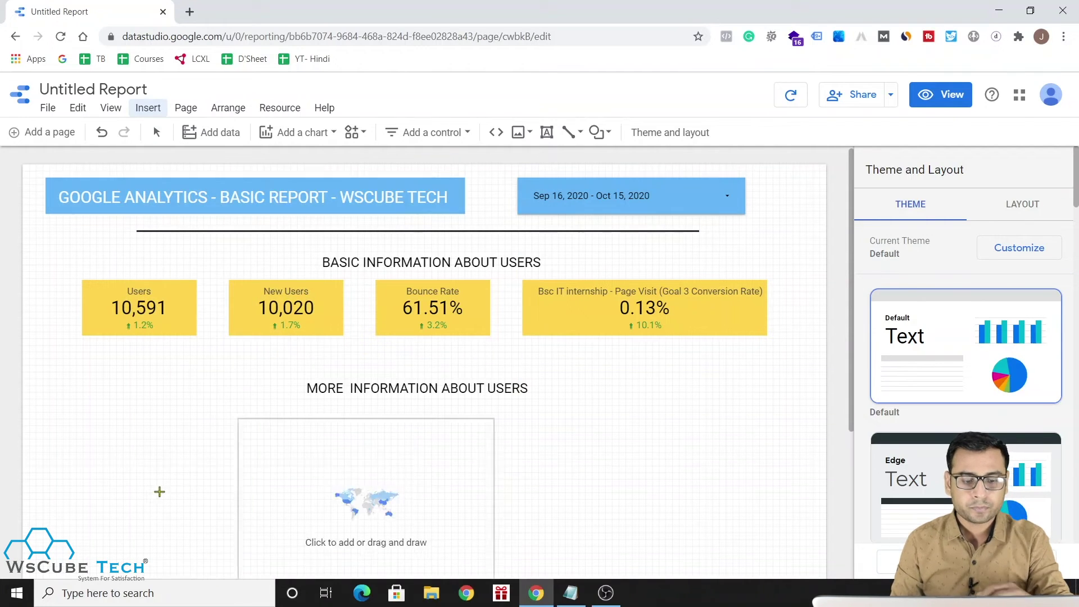
click(46, 413)
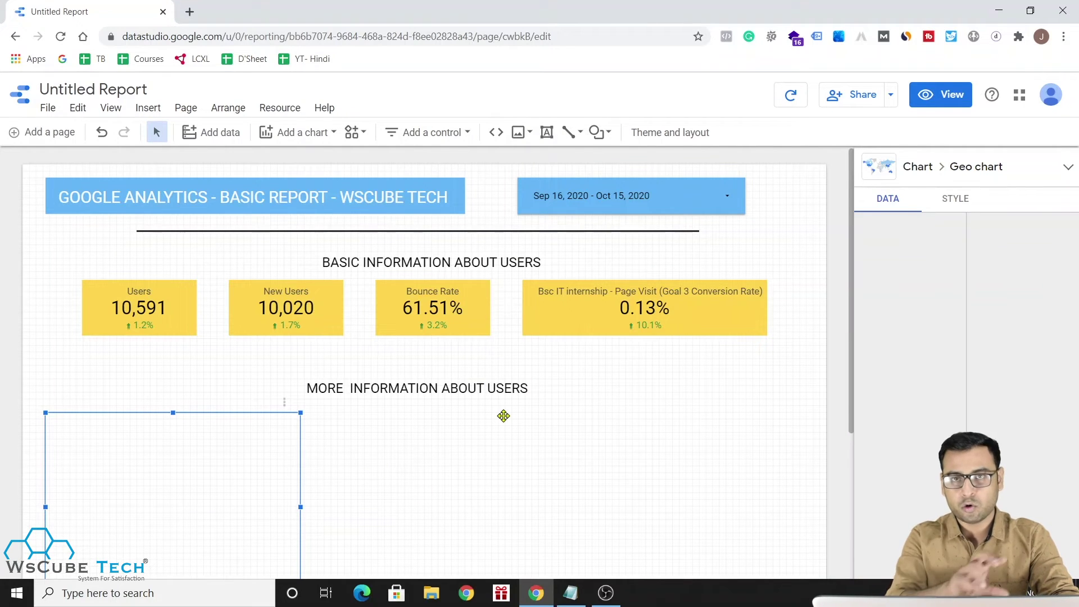
scroll(504, 416, down, 2)
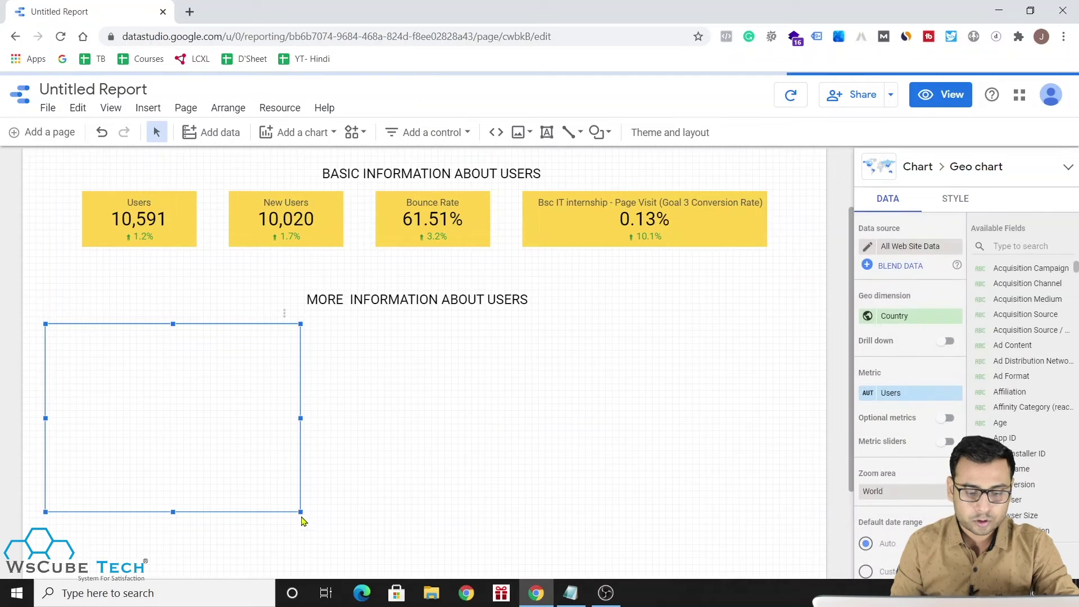
drag(279, 495, 277, 492)
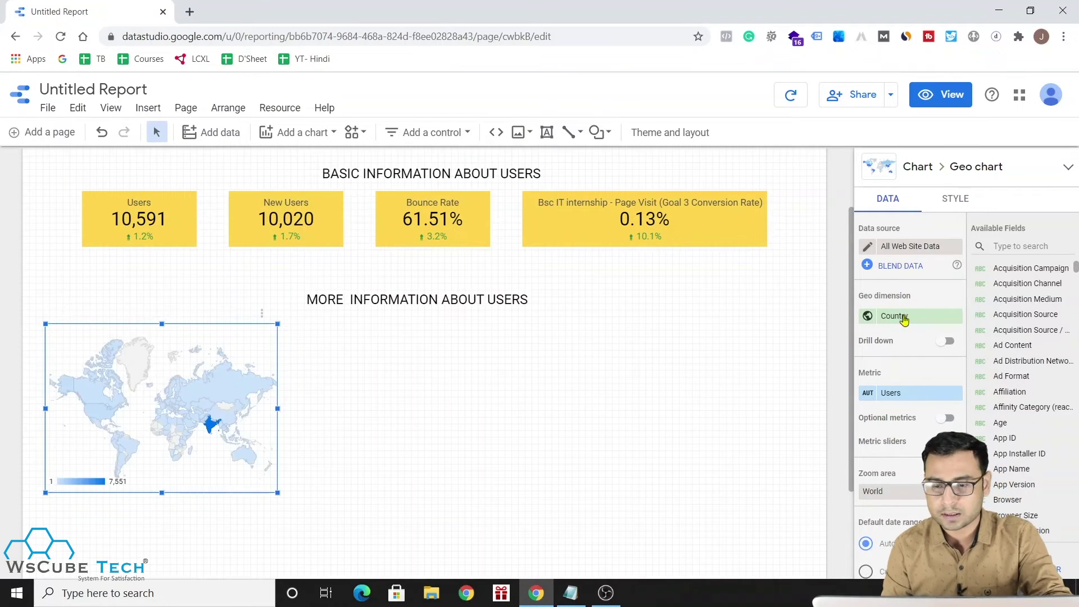
scroll(888, 313, down, 2)
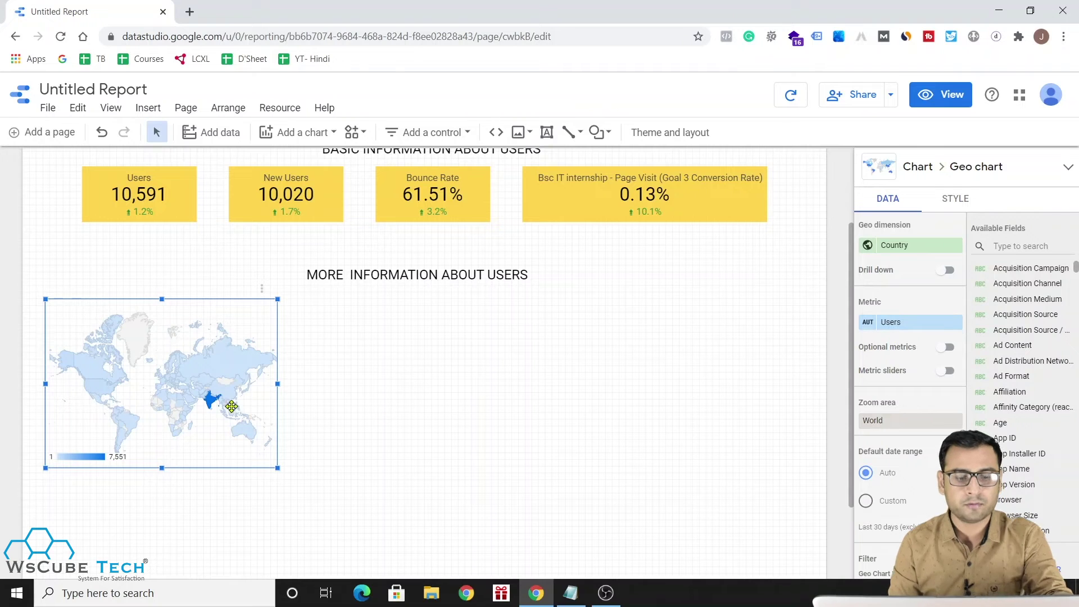
Step: Check the age group item in the plan, then return to the report
click(570, 593)
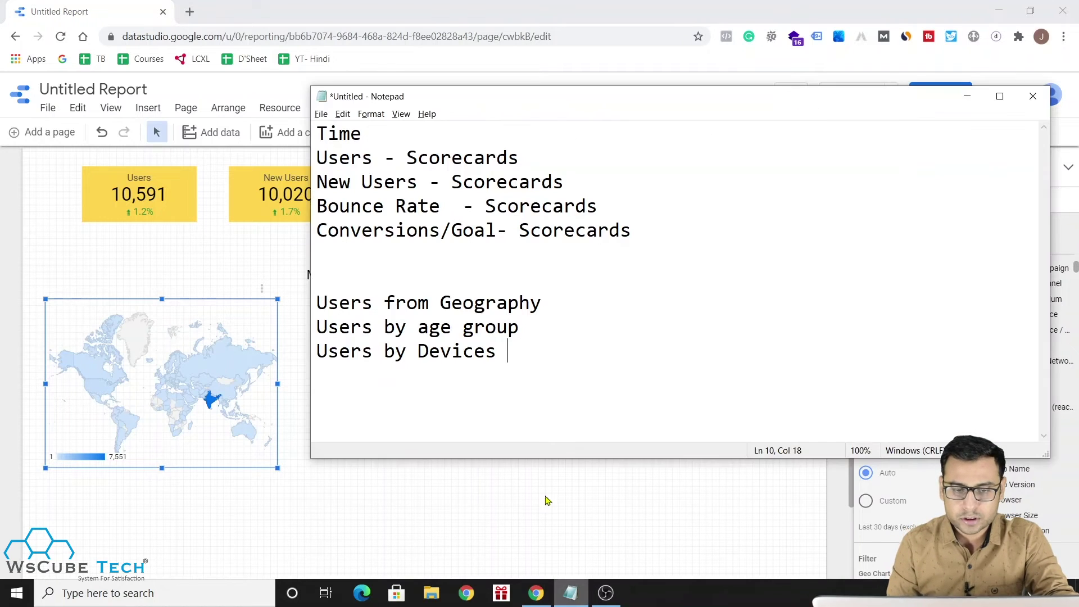
drag(410, 328, 485, 328)
click(472, 400)
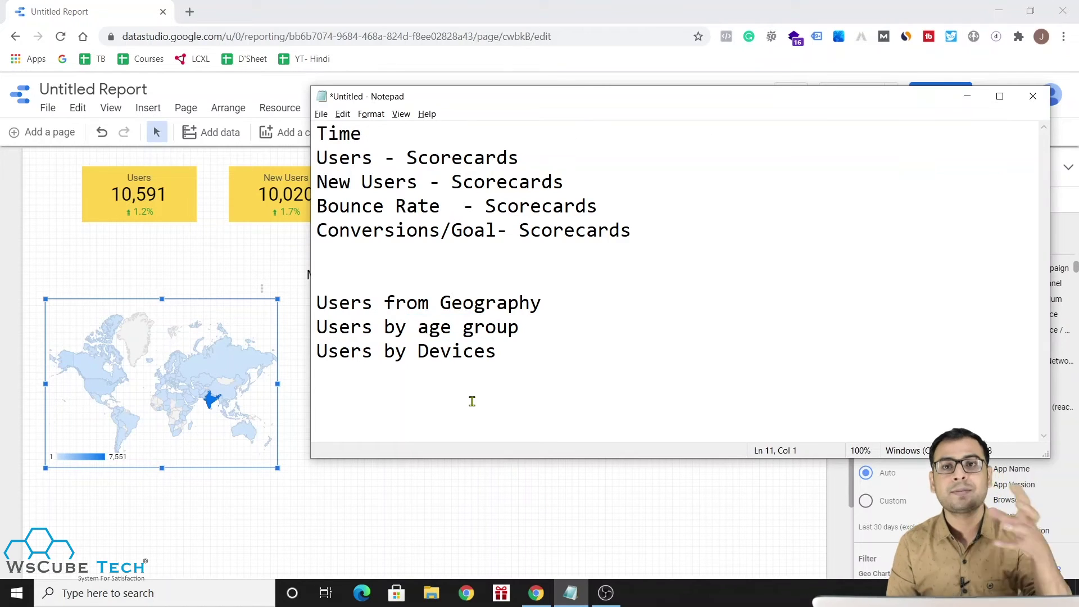
key(alt+Tab)
click(216, 176)
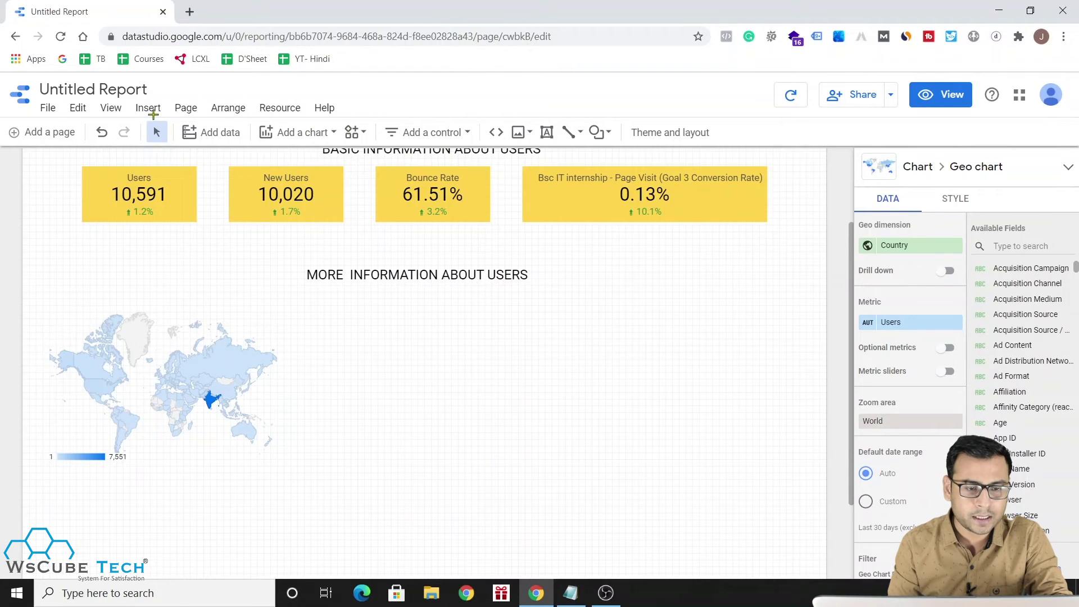
Step: Insert a pie chart beside the geo map, resizing and positioning it
click(150, 109)
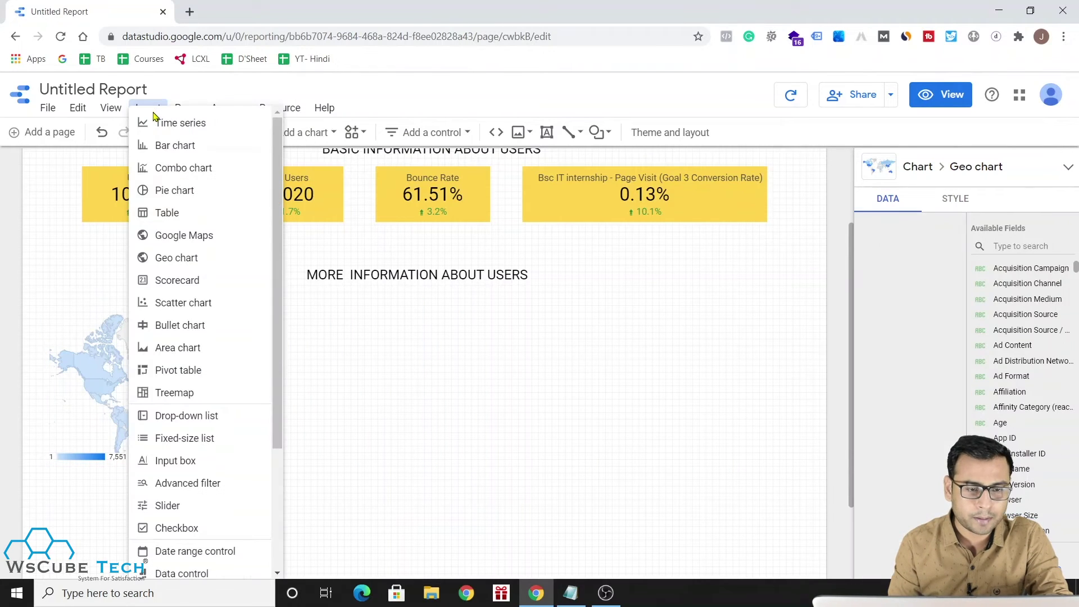
click(177, 190)
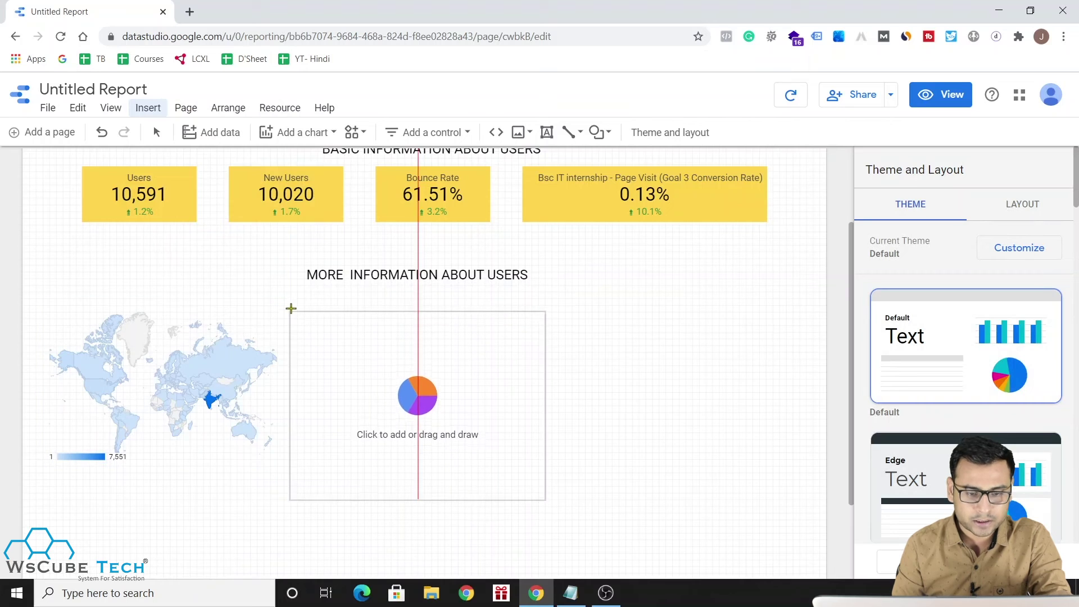
key(Escape)
click(410, 385)
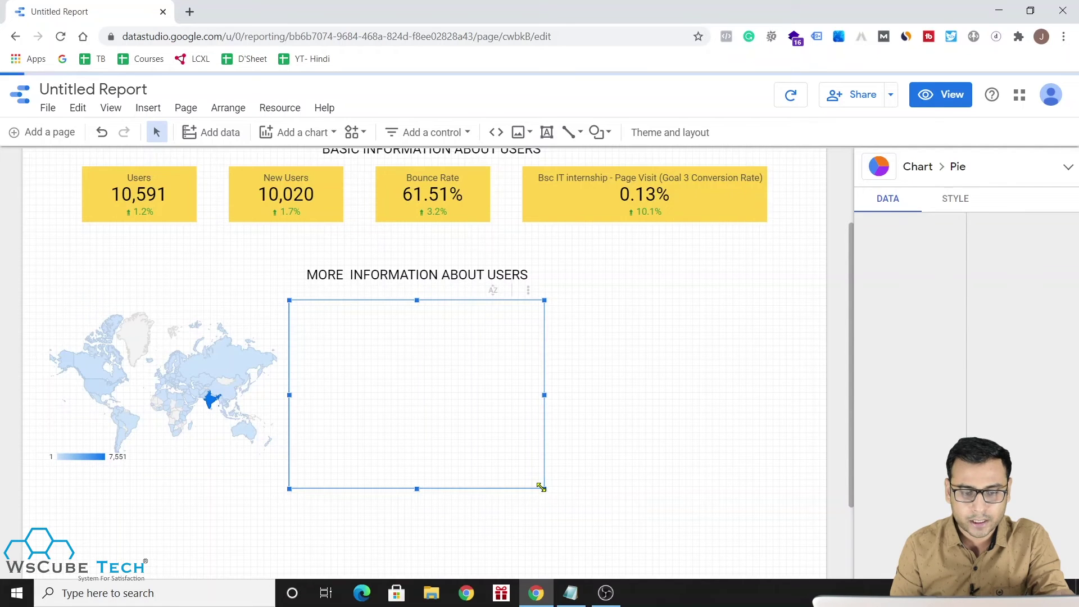
drag(523, 466, 533, 474)
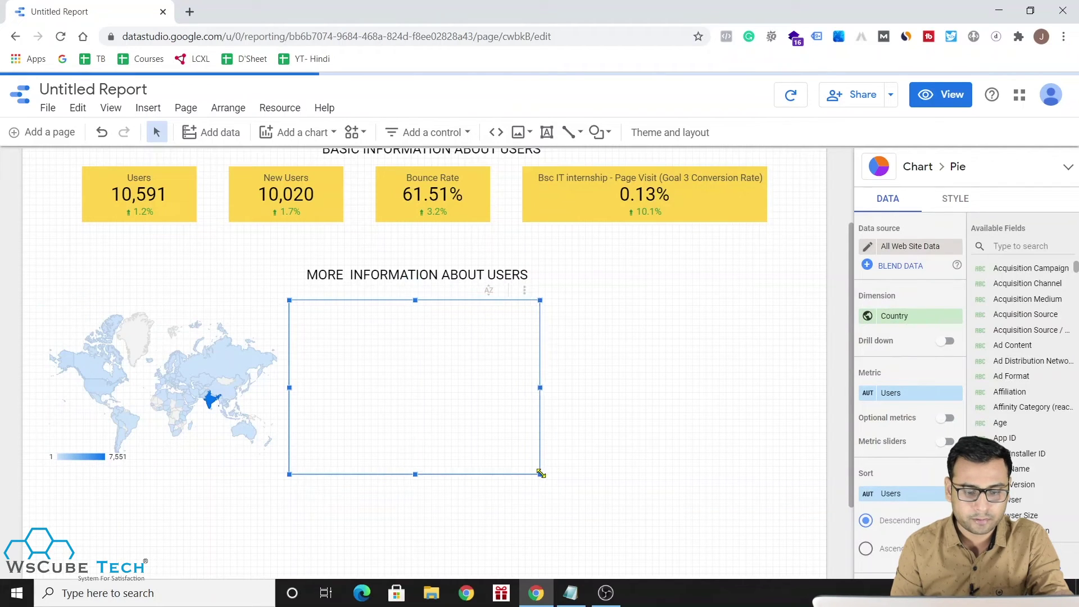
mouse_move(436, 413)
mouse_down()
mouse_move(469, 411)
mouse_move(456, 414)
mouse_up()
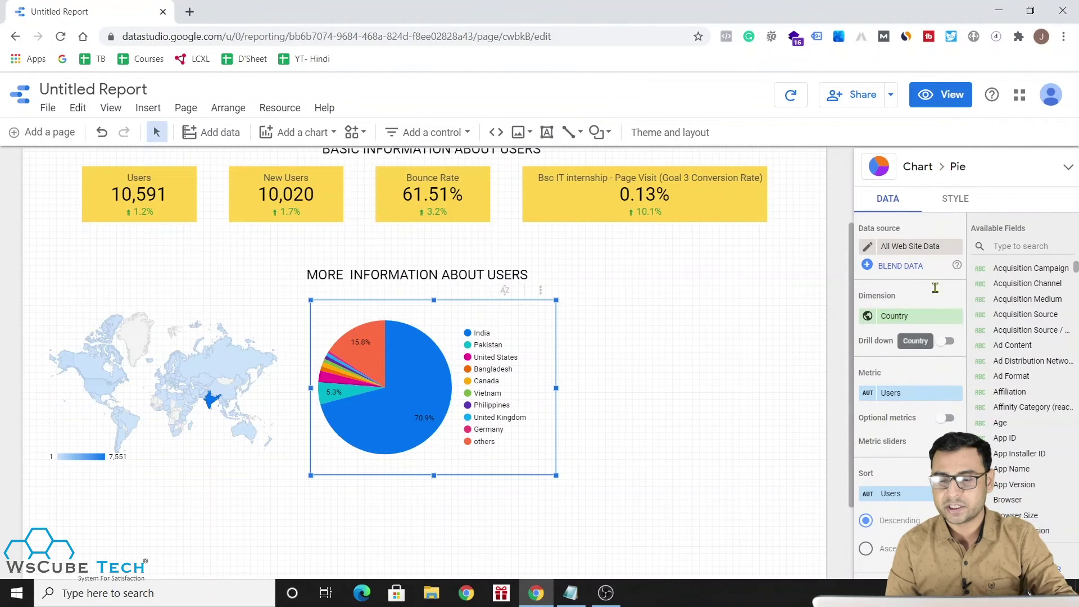
Step: Set the pie chart's dimension to Age
click(911, 318)
text(age)
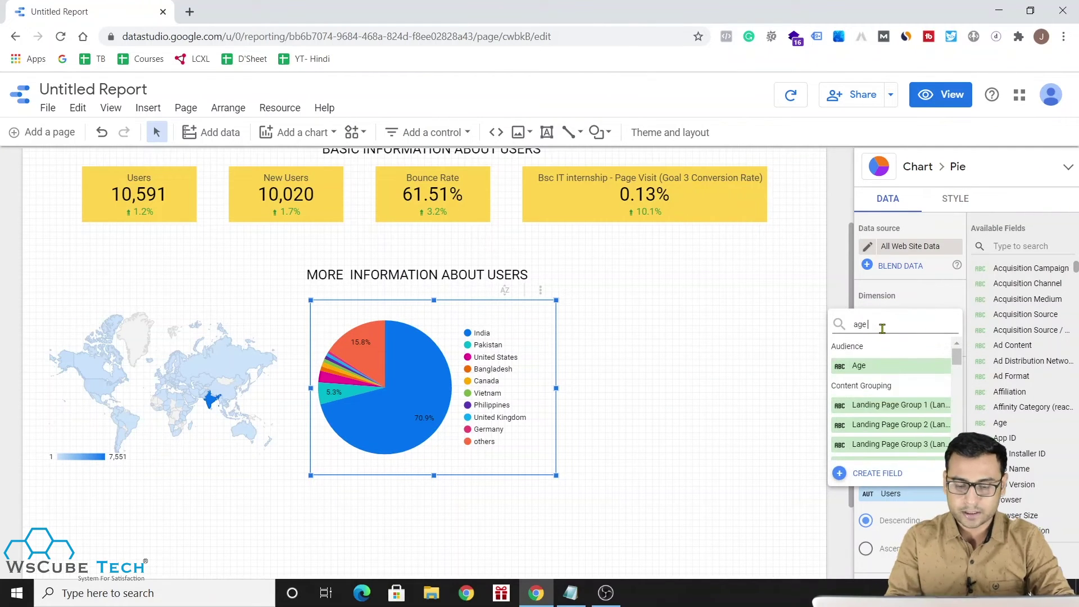
text( group)
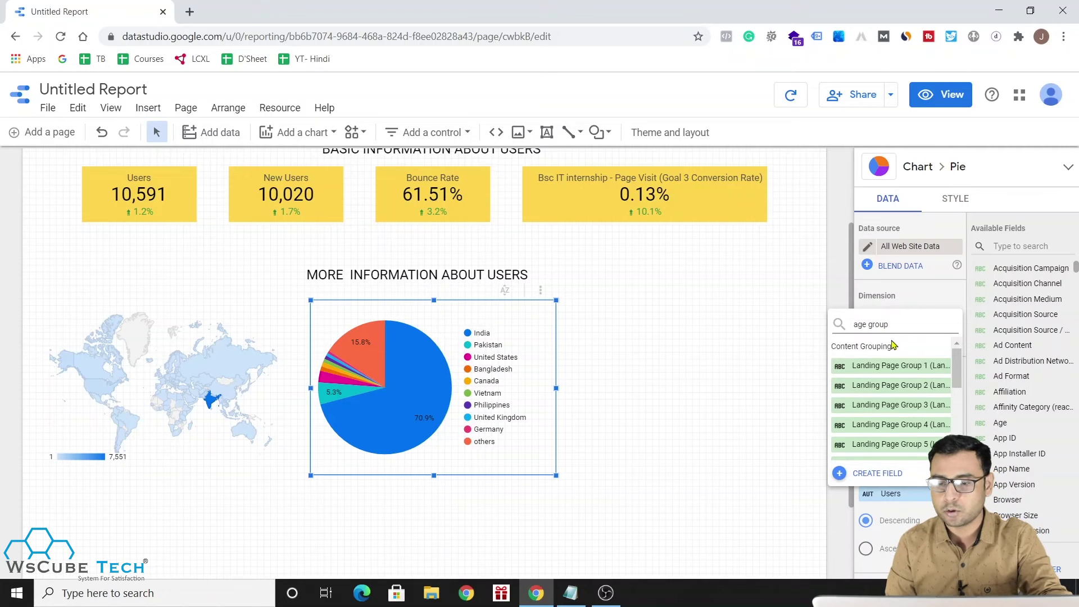
key(BackSpace)
key(BackSpace)
key(BackSpace)
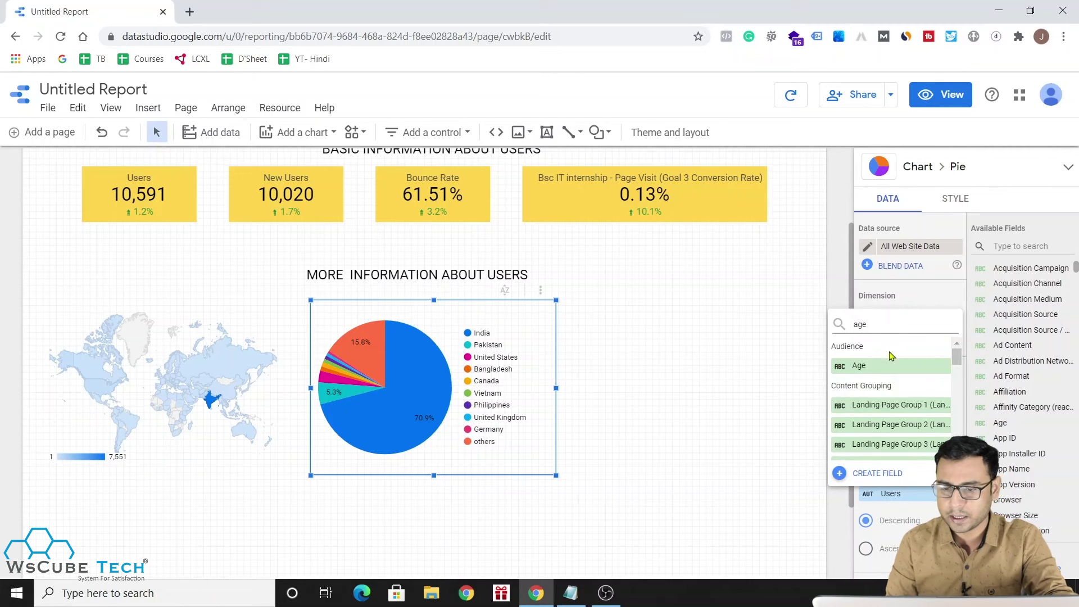
click(879, 366)
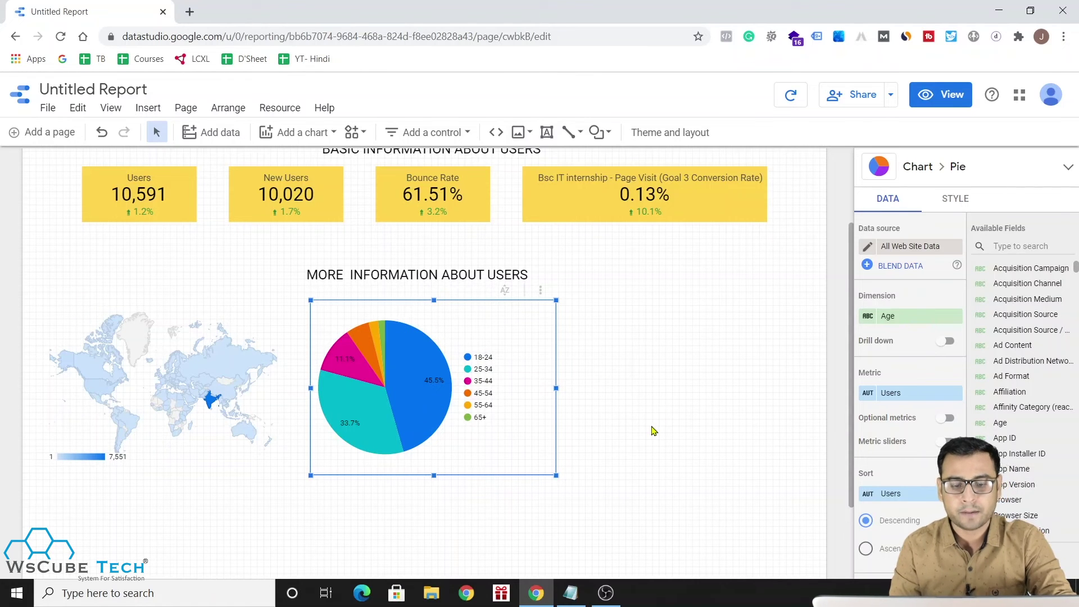
key(alt+Tab)
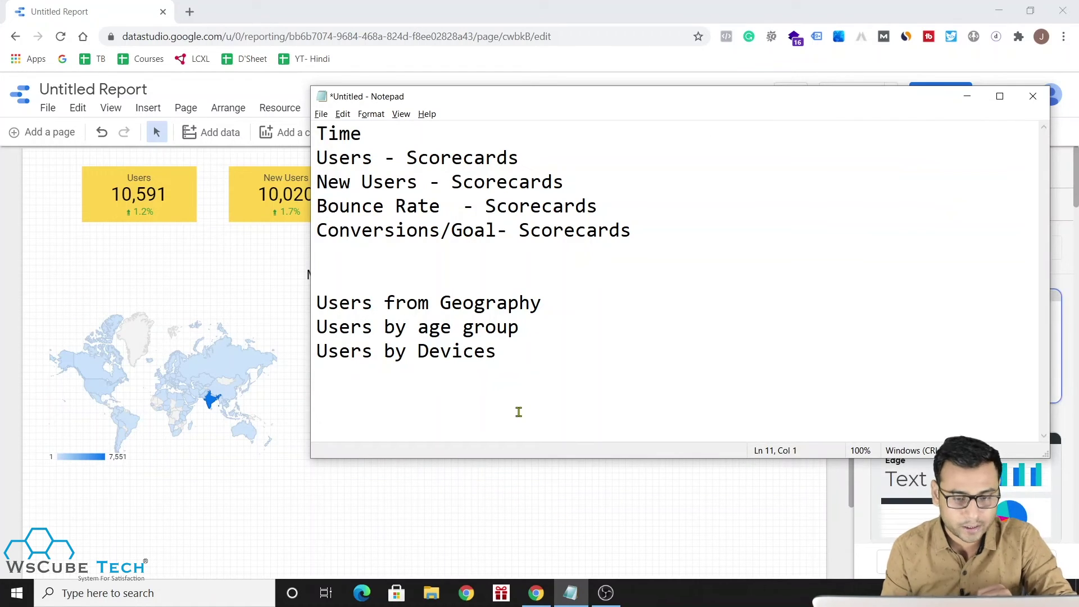
click(443, 528)
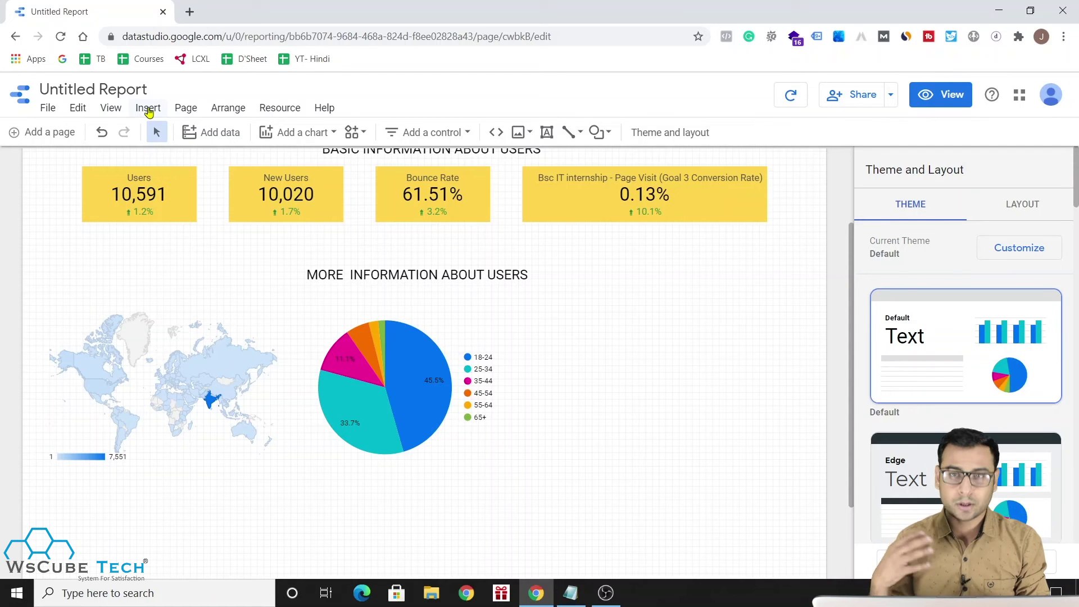
Step: Insert a bar chart beside the age pie chart and shrink it slightly
click(148, 110)
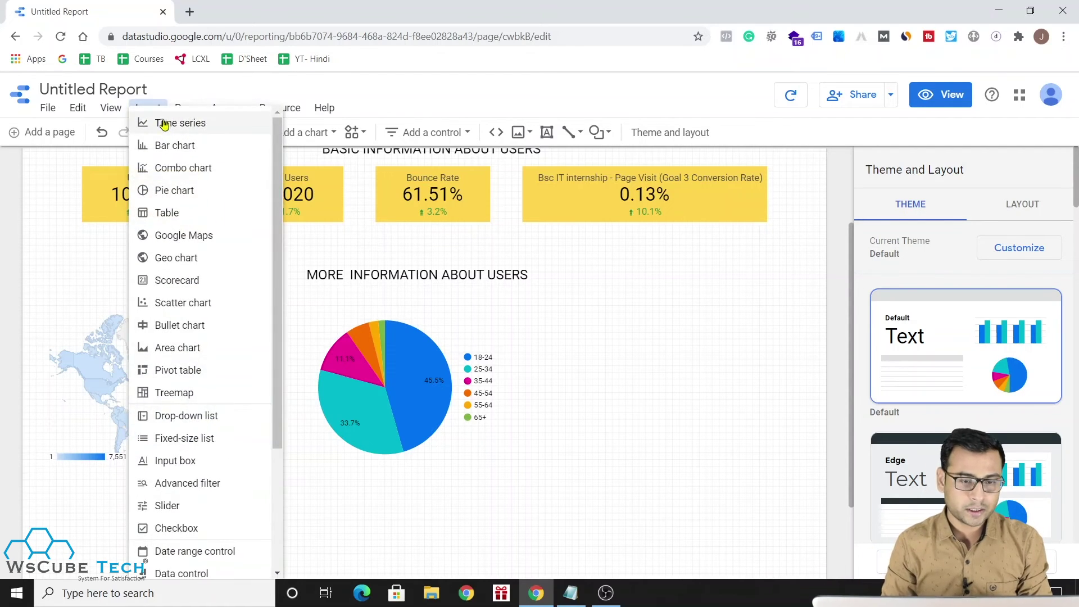
click(168, 147)
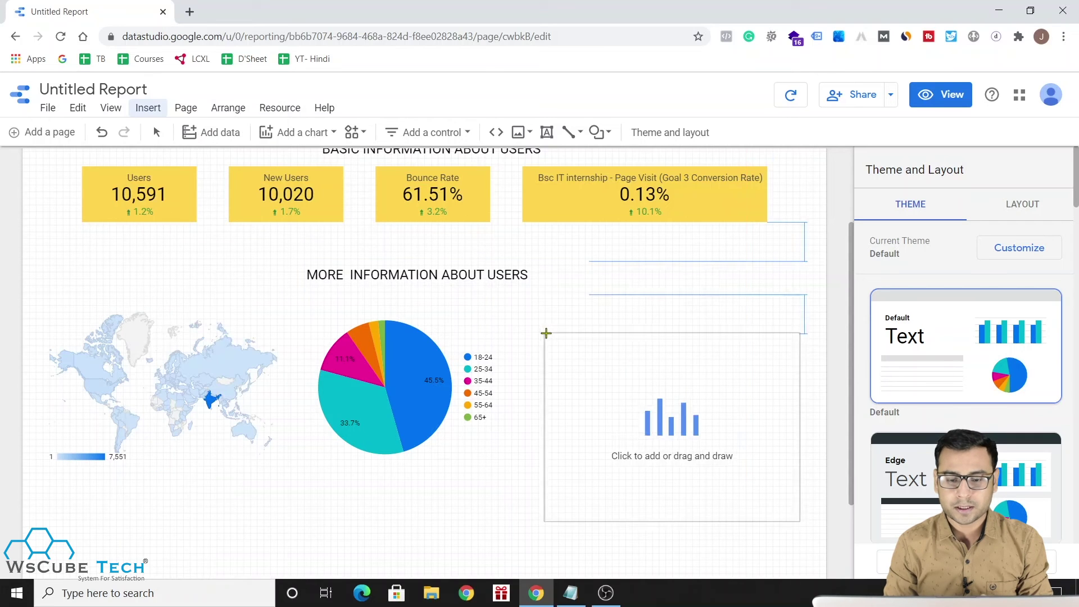
click(540, 302)
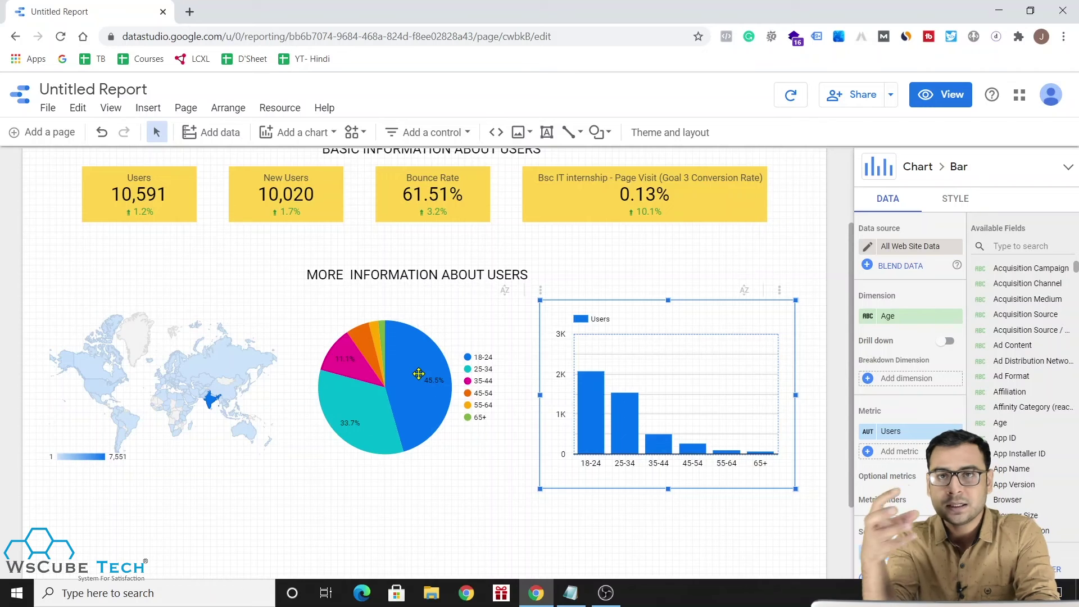
drag(796, 489, 778, 468)
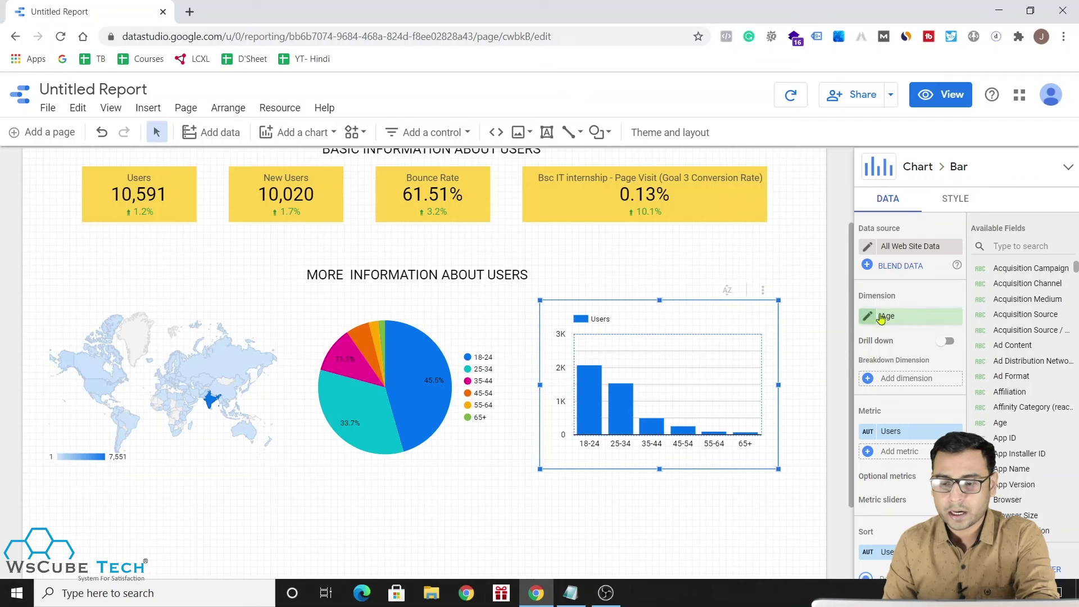
Step: Set the bar chart's dimension to Device Category, showing users for desktop, mobile and tablet
click(906, 320)
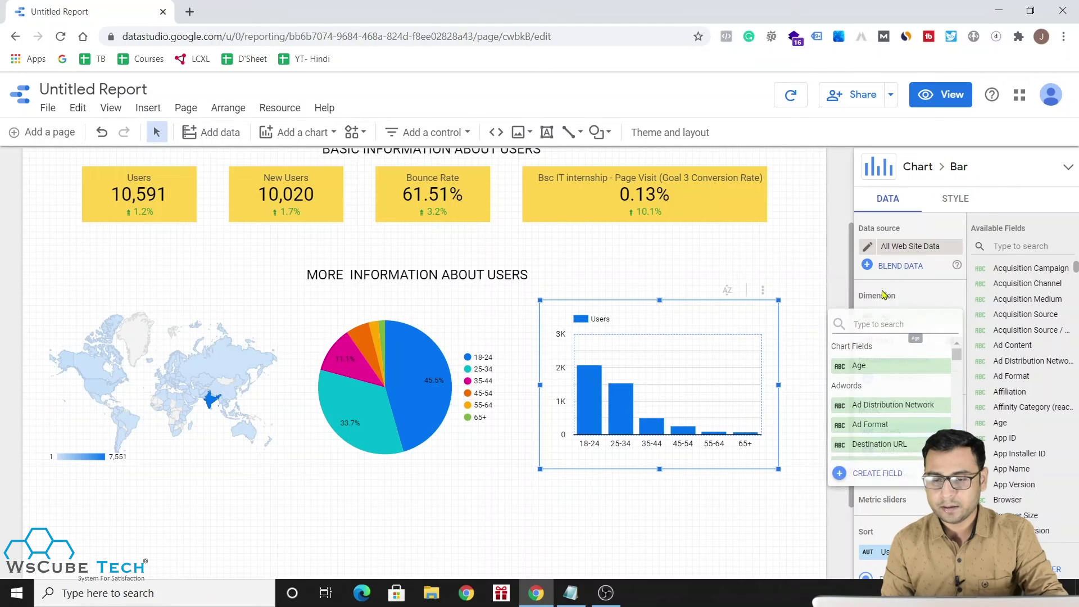
text(c)
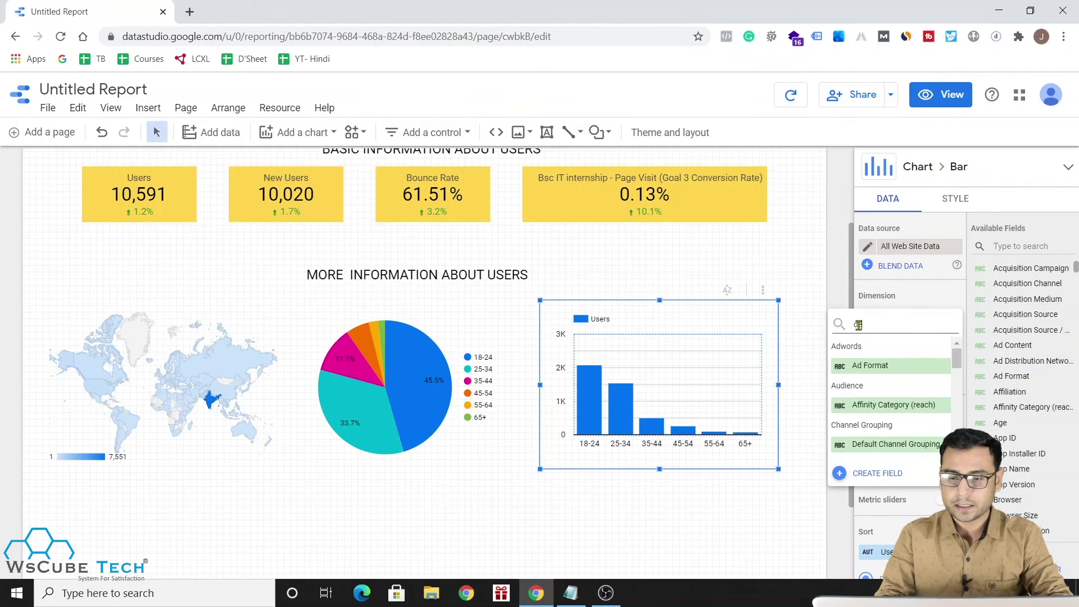
text(v)
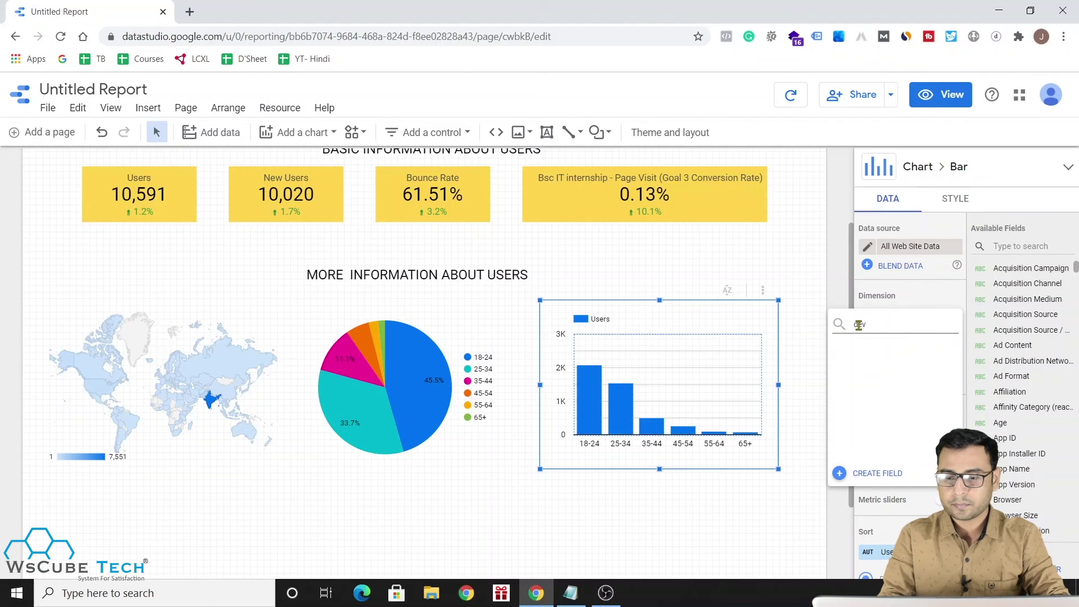
text(vbice)
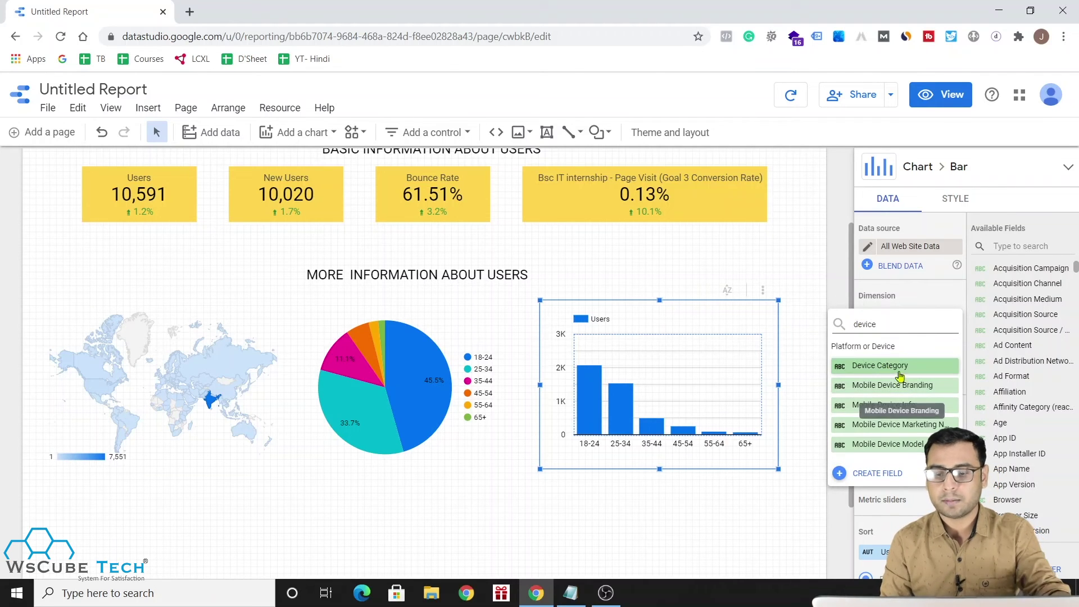
click(888, 371)
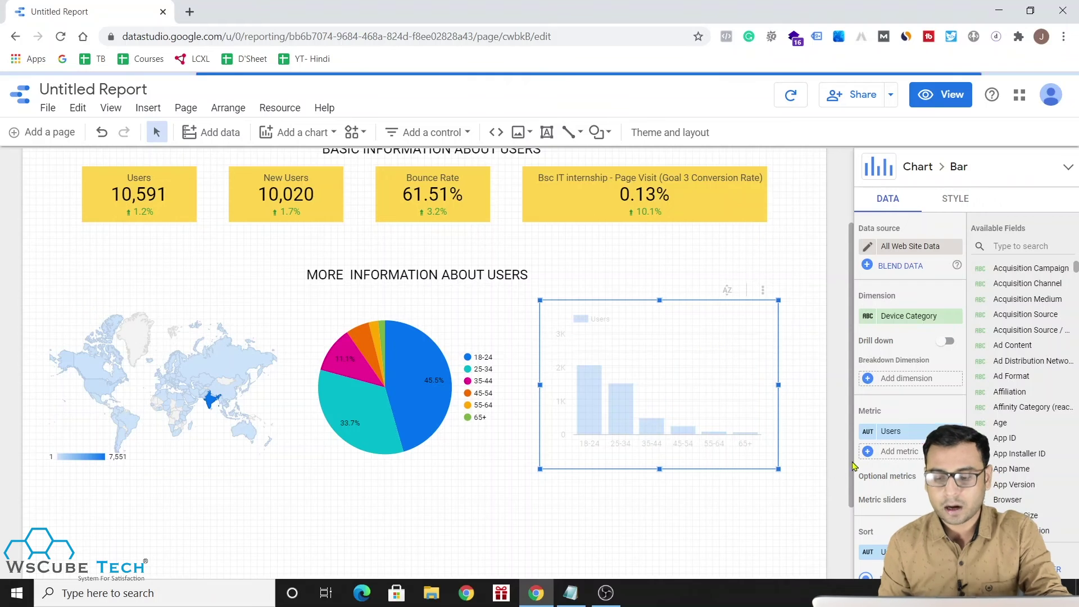
key(Escape)
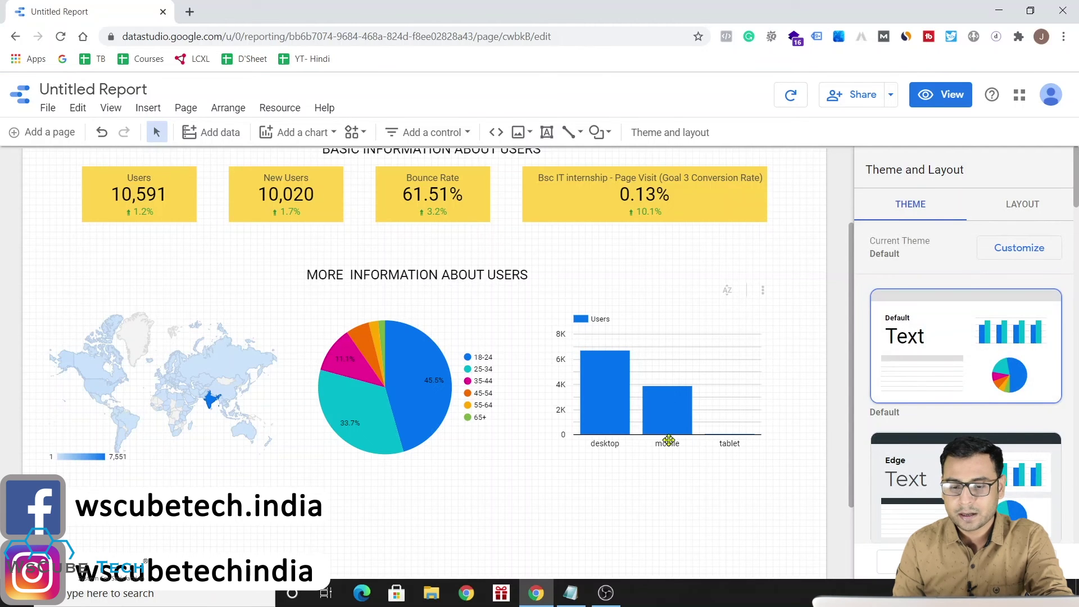
Step: Switch the report to view mode and scroll over the finished layout
click(941, 94)
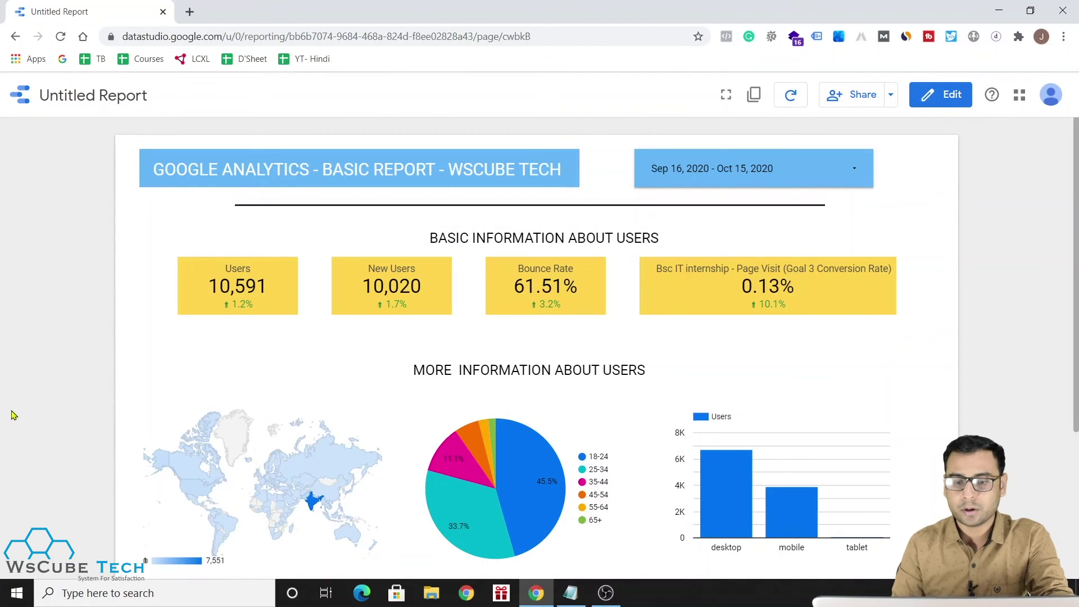
scroll(14, 415, down, 3)
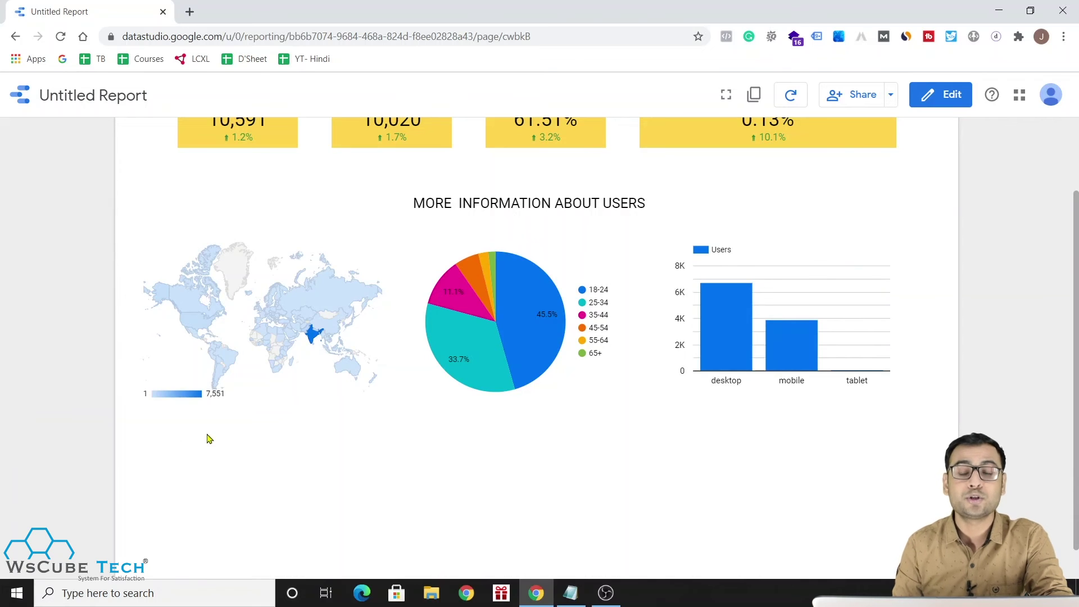
scroll(208, 438, up, 3)
scroll(208, 438, down, 2)
scroll(208, 439, up, 3)
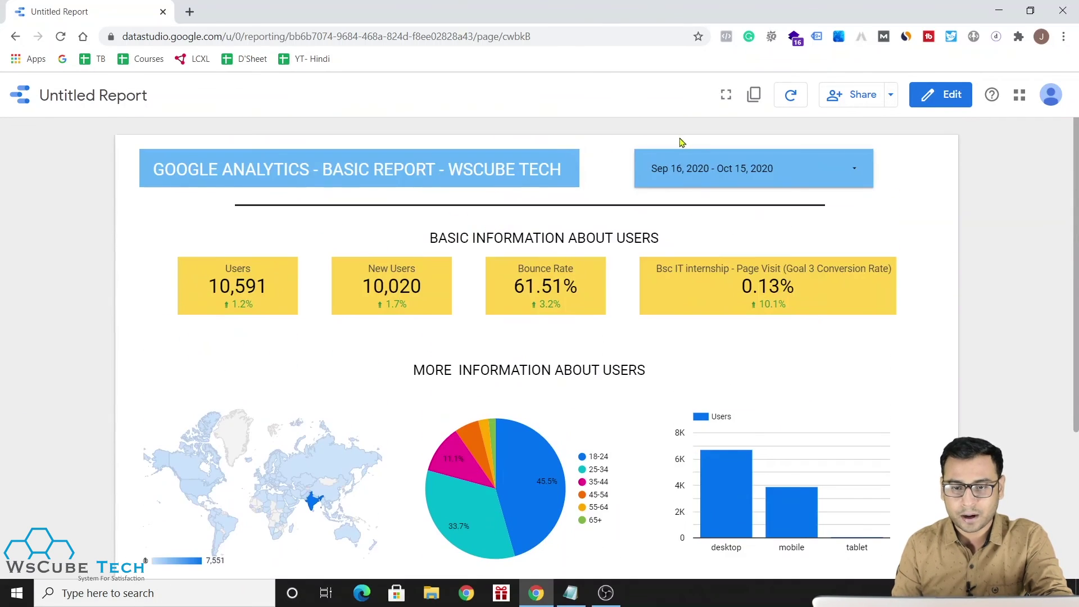
Step: Apply the Last 14 days preset (Oct 2 – Oct 15, 2020) in the date range control
click(697, 169)
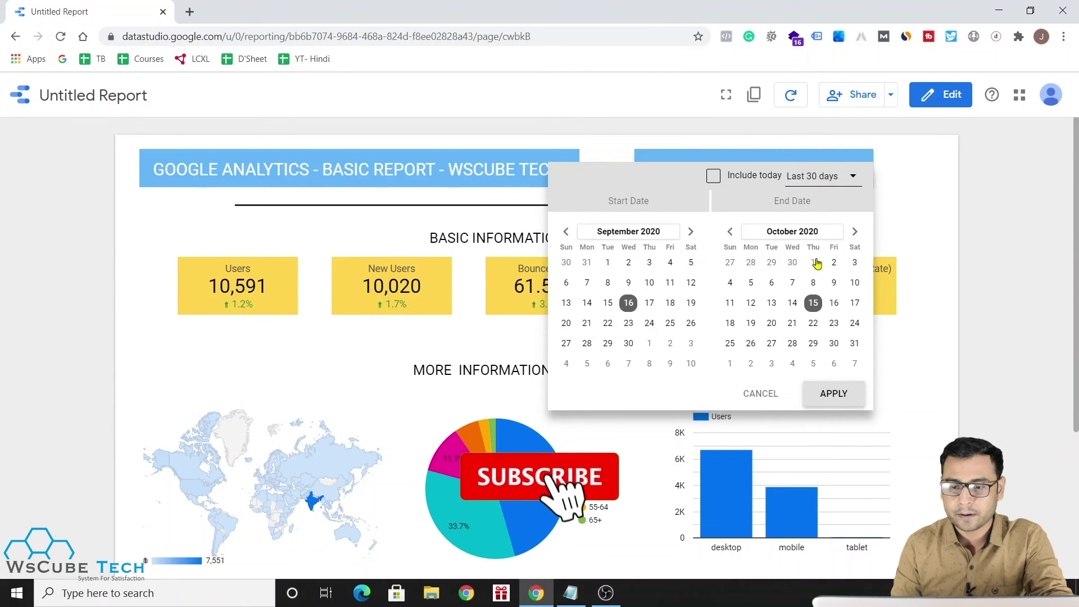
click(831, 177)
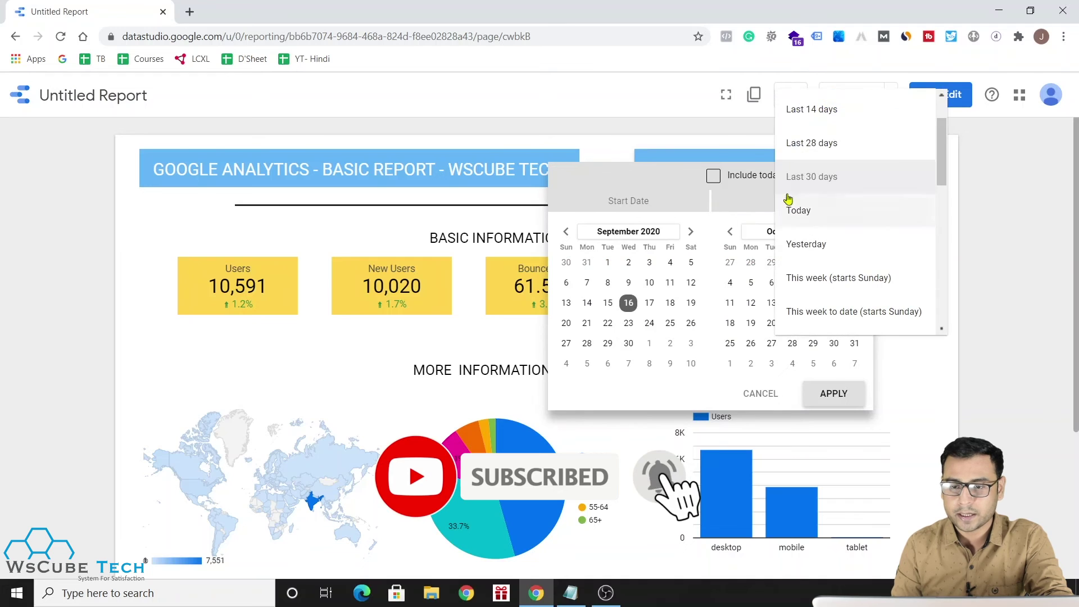
click(816, 109)
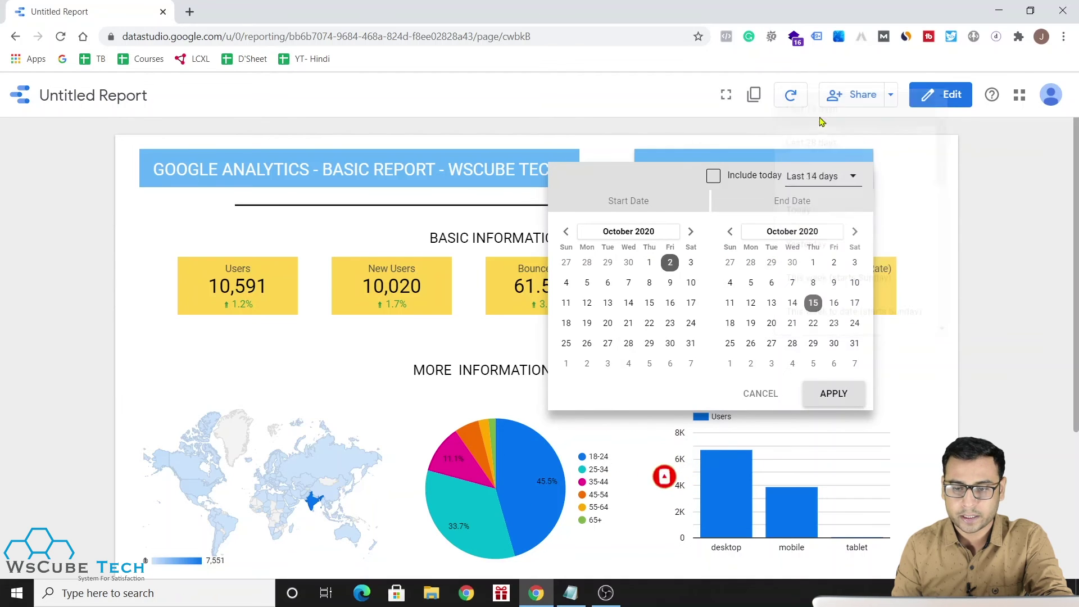
click(831, 402)
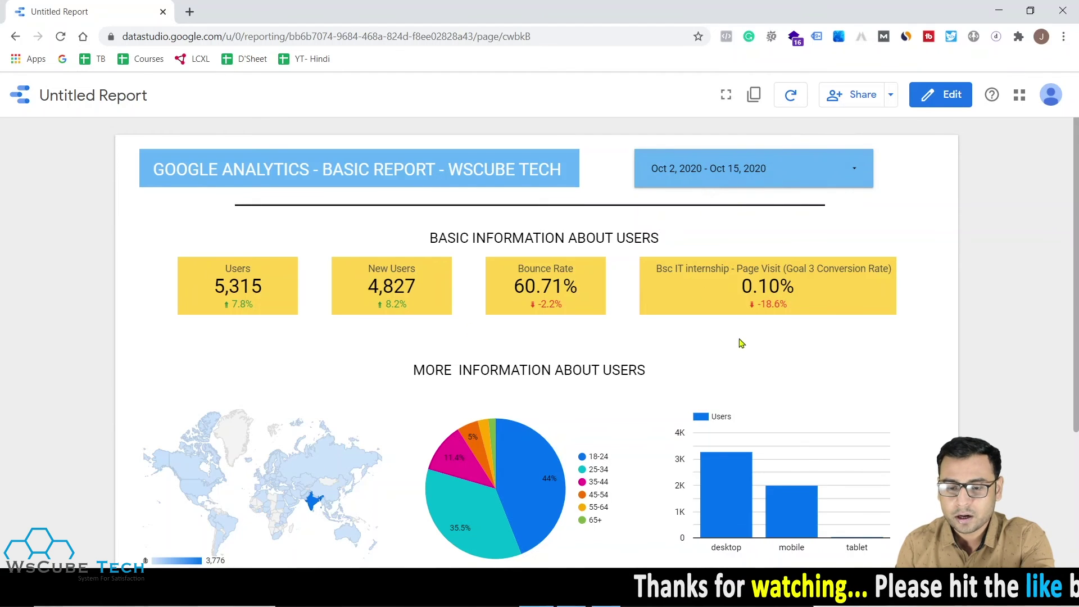
Step: Scroll up and down through the report to review its charts
scroll(706, 293, down, 2)
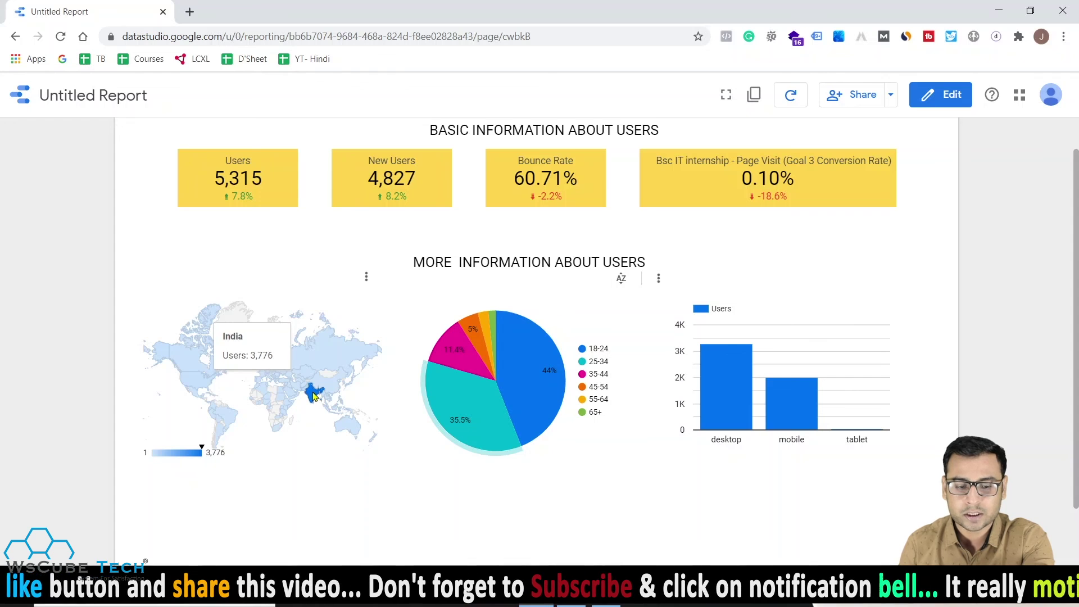
mouse_move(779, 481)
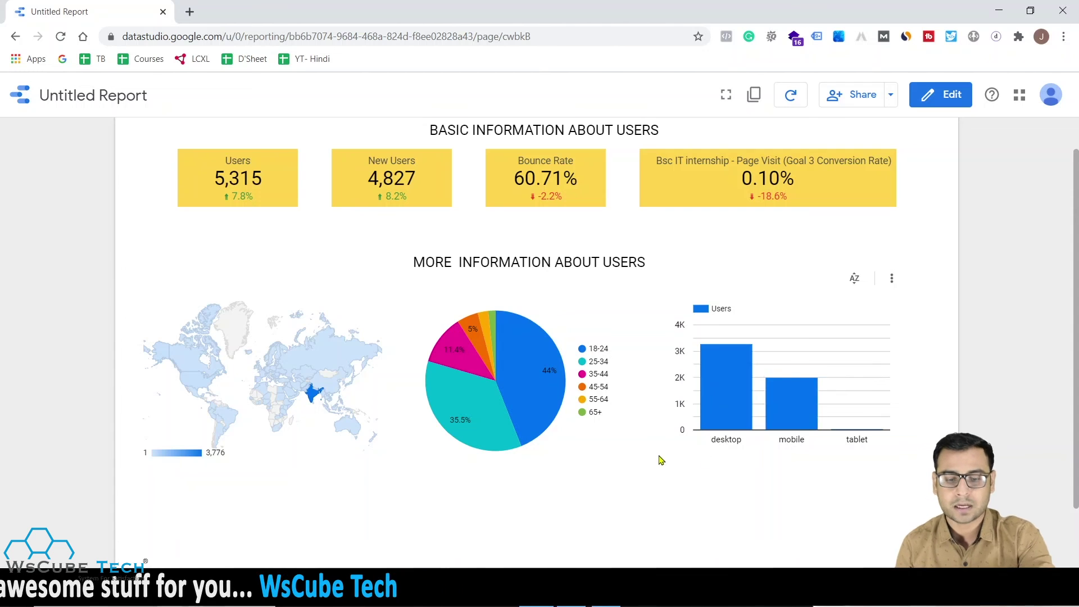
scroll(658, 457, up, 2)
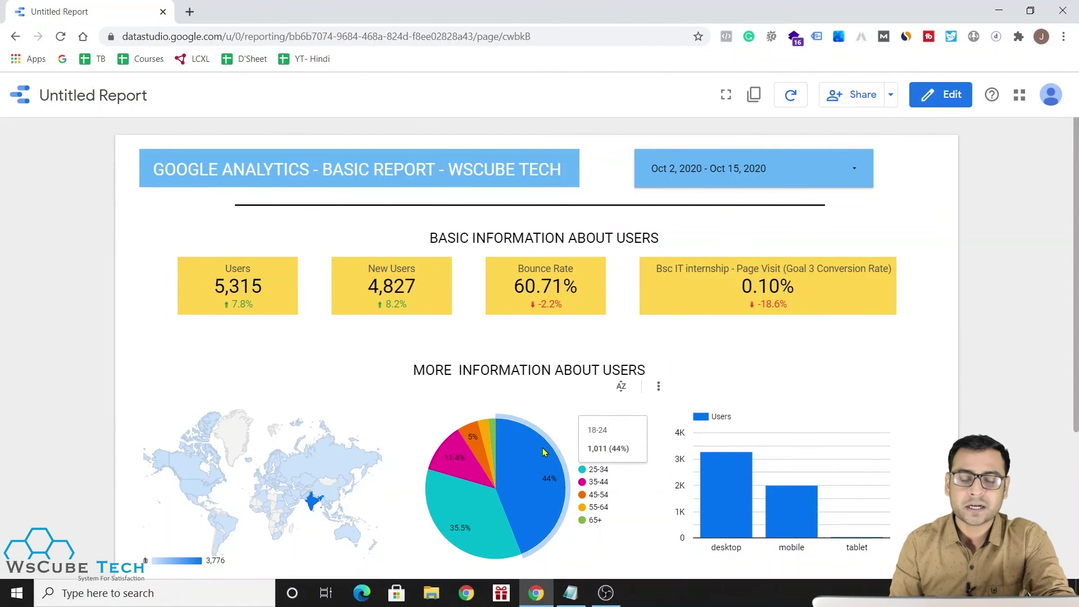
scroll(544, 452, down, 3)
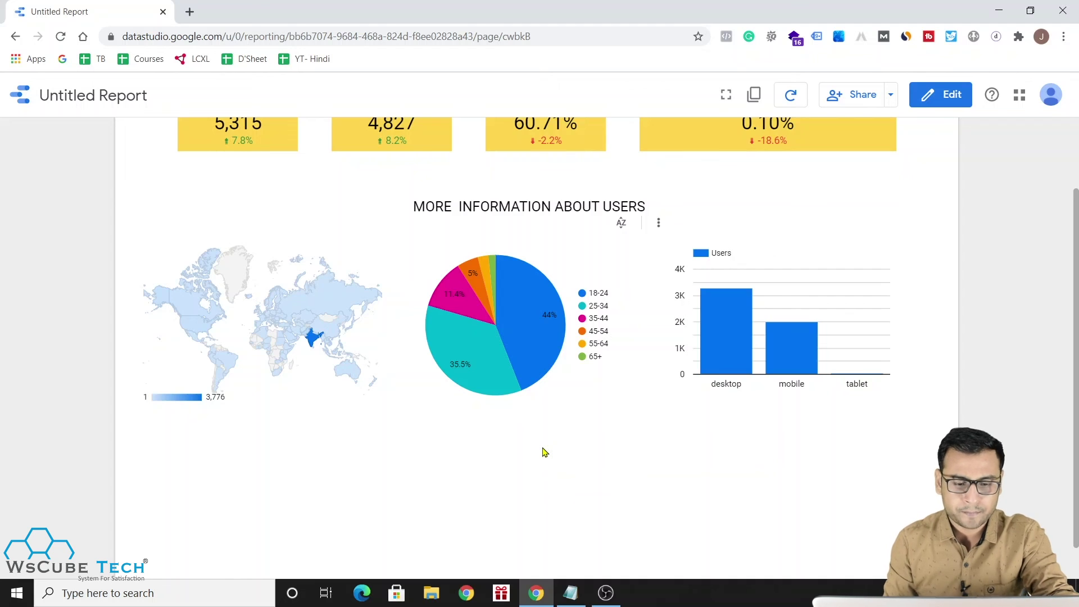
scroll(544, 452, up, 3)
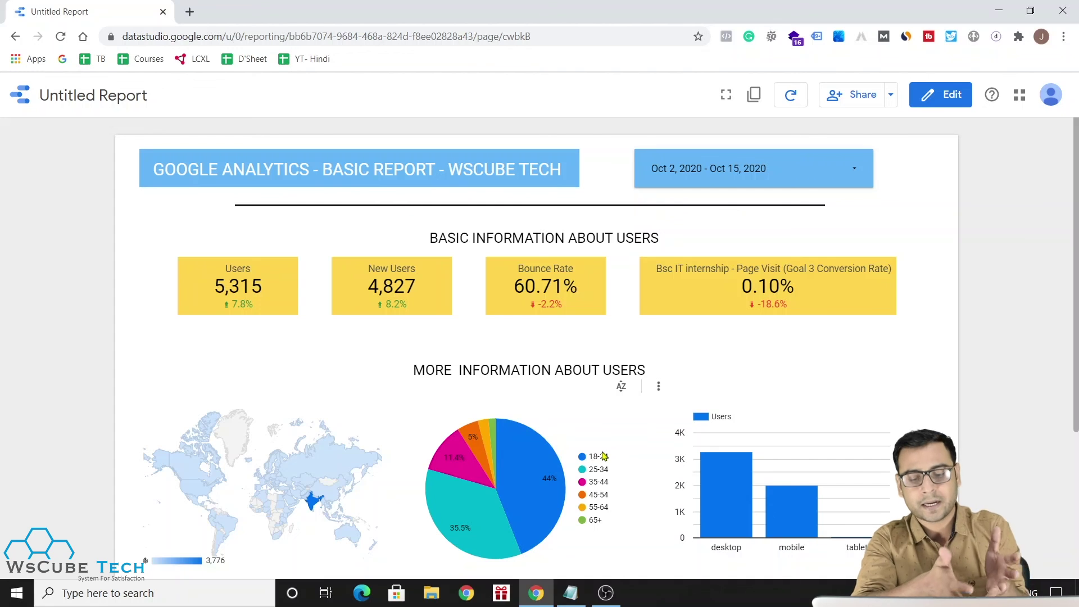
scroll(603, 455, down, 1)
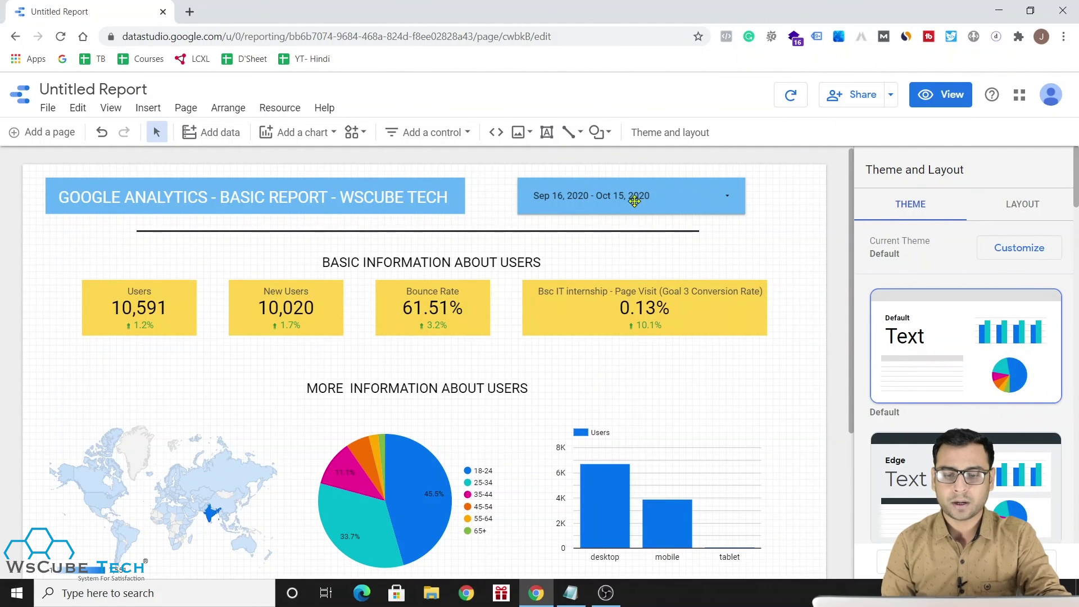
Step: Select the date range control to check its Last 30 days (exclude today) default range
click(644, 203)
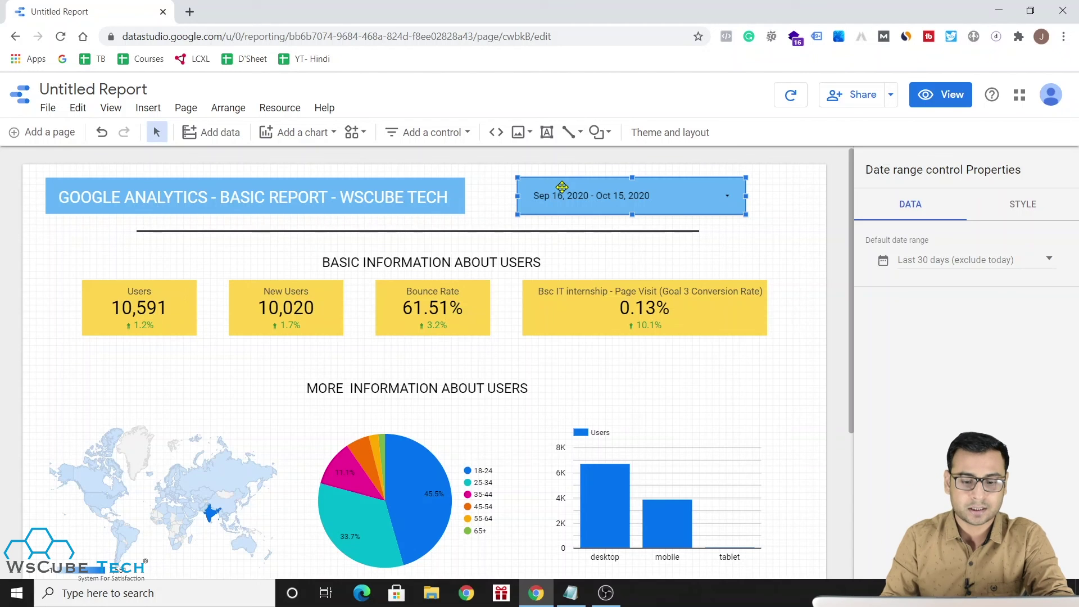
scroll(475, 395, down, 4)
scroll(475, 395, up, 1)
scroll(475, 395, up, 3)
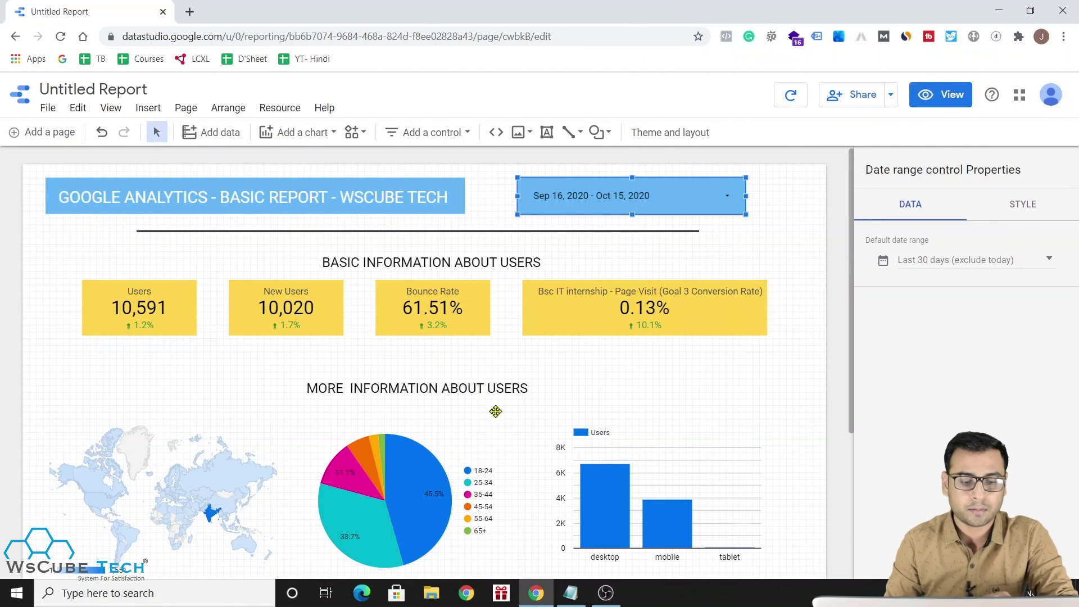
scroll(491, 340, down, 2)
scroll(492, 340, up, 2)
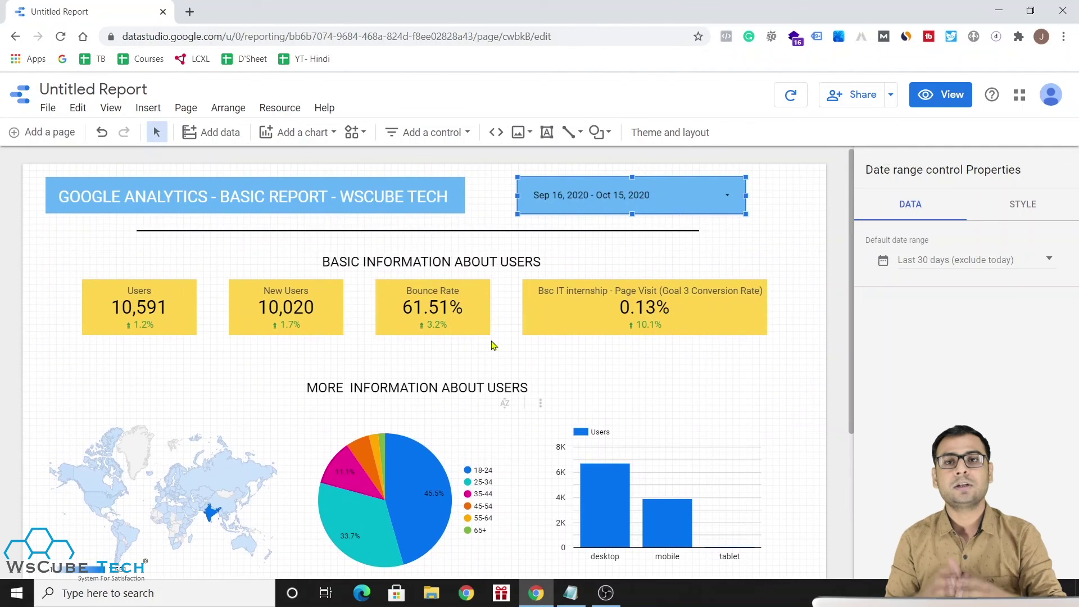